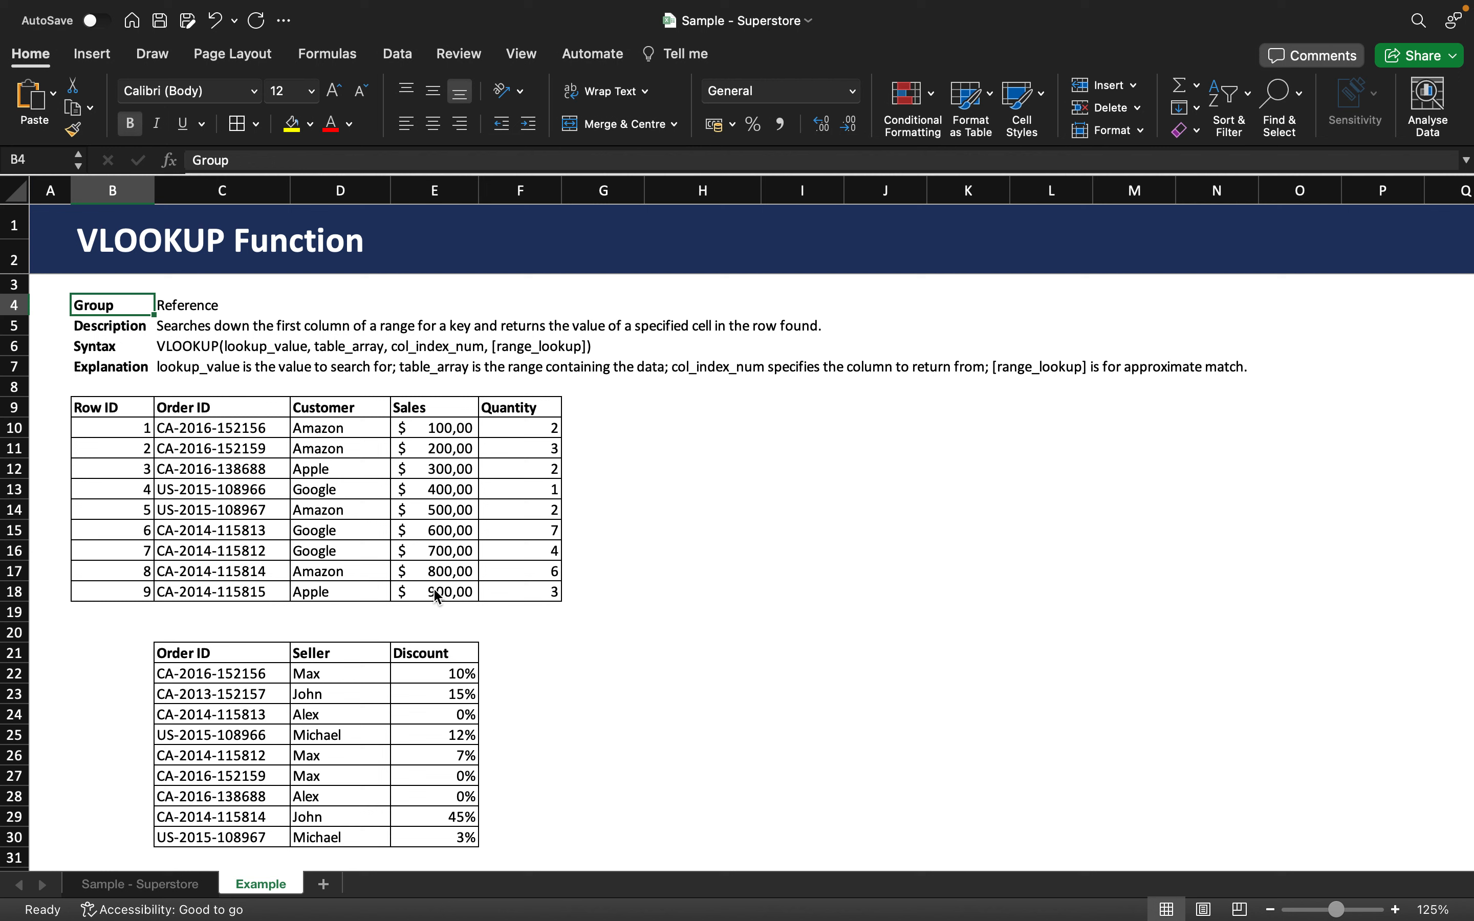
Step: Start a VLOOKUP formula in G10 with the Order ID cell $C10, column locked, as the lookup value
click(603, 426)
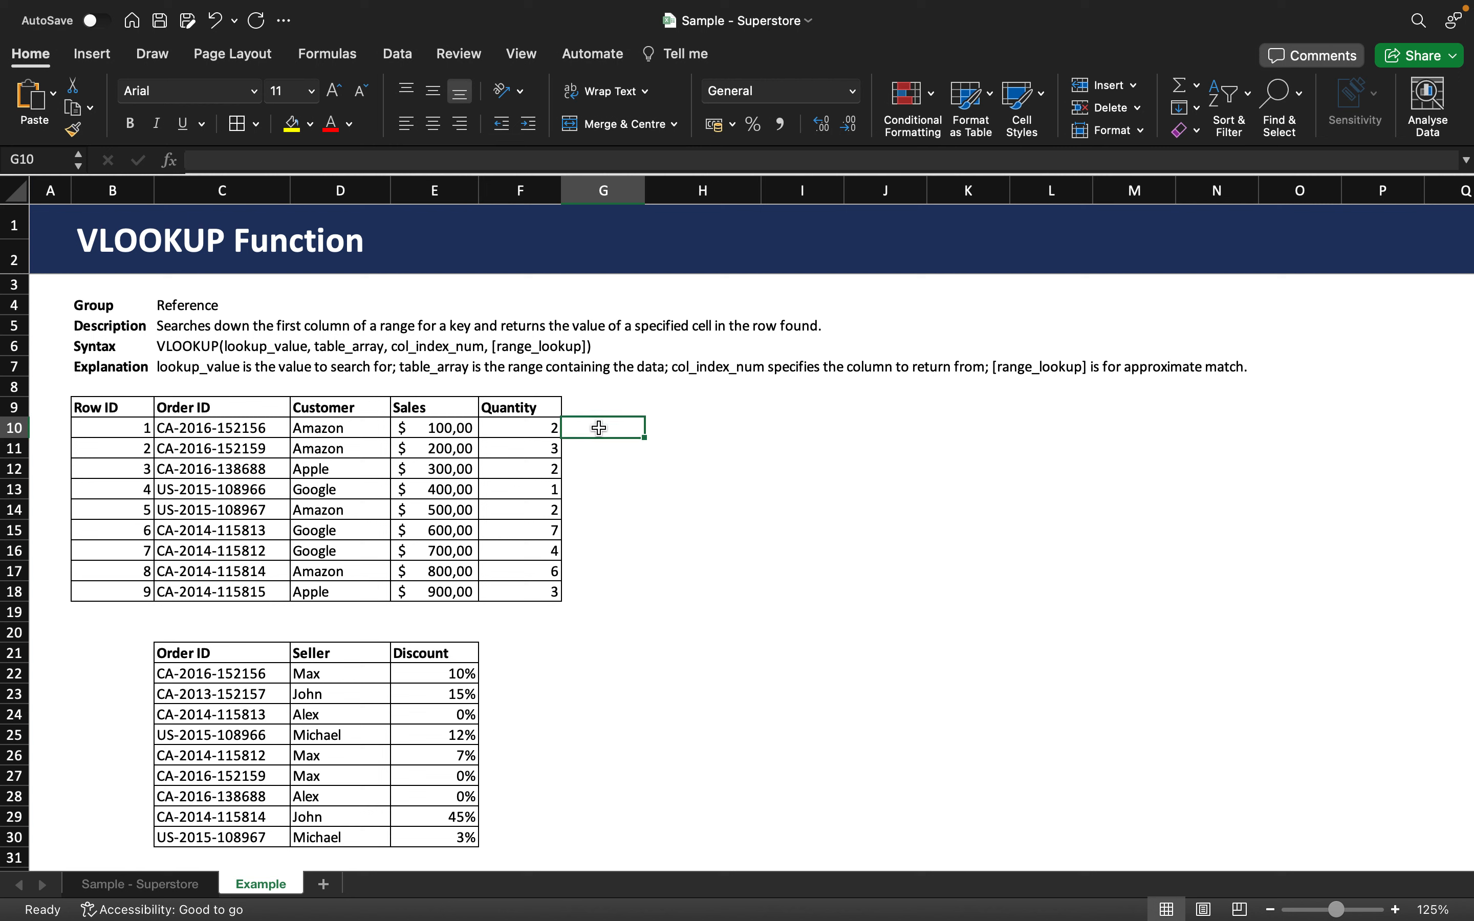
text(=V)
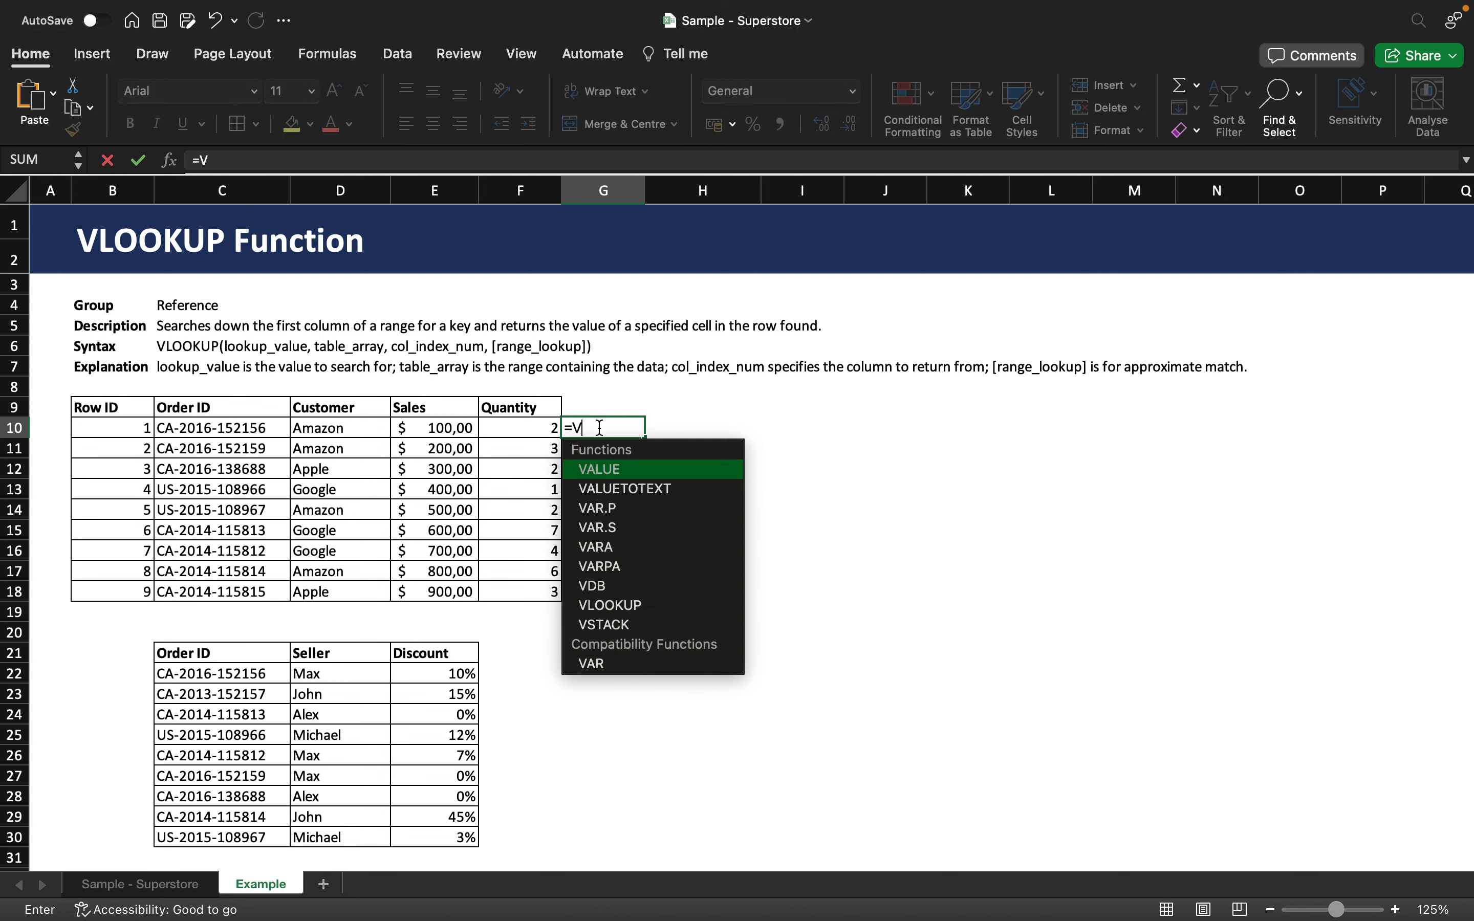
text(LOOKU)
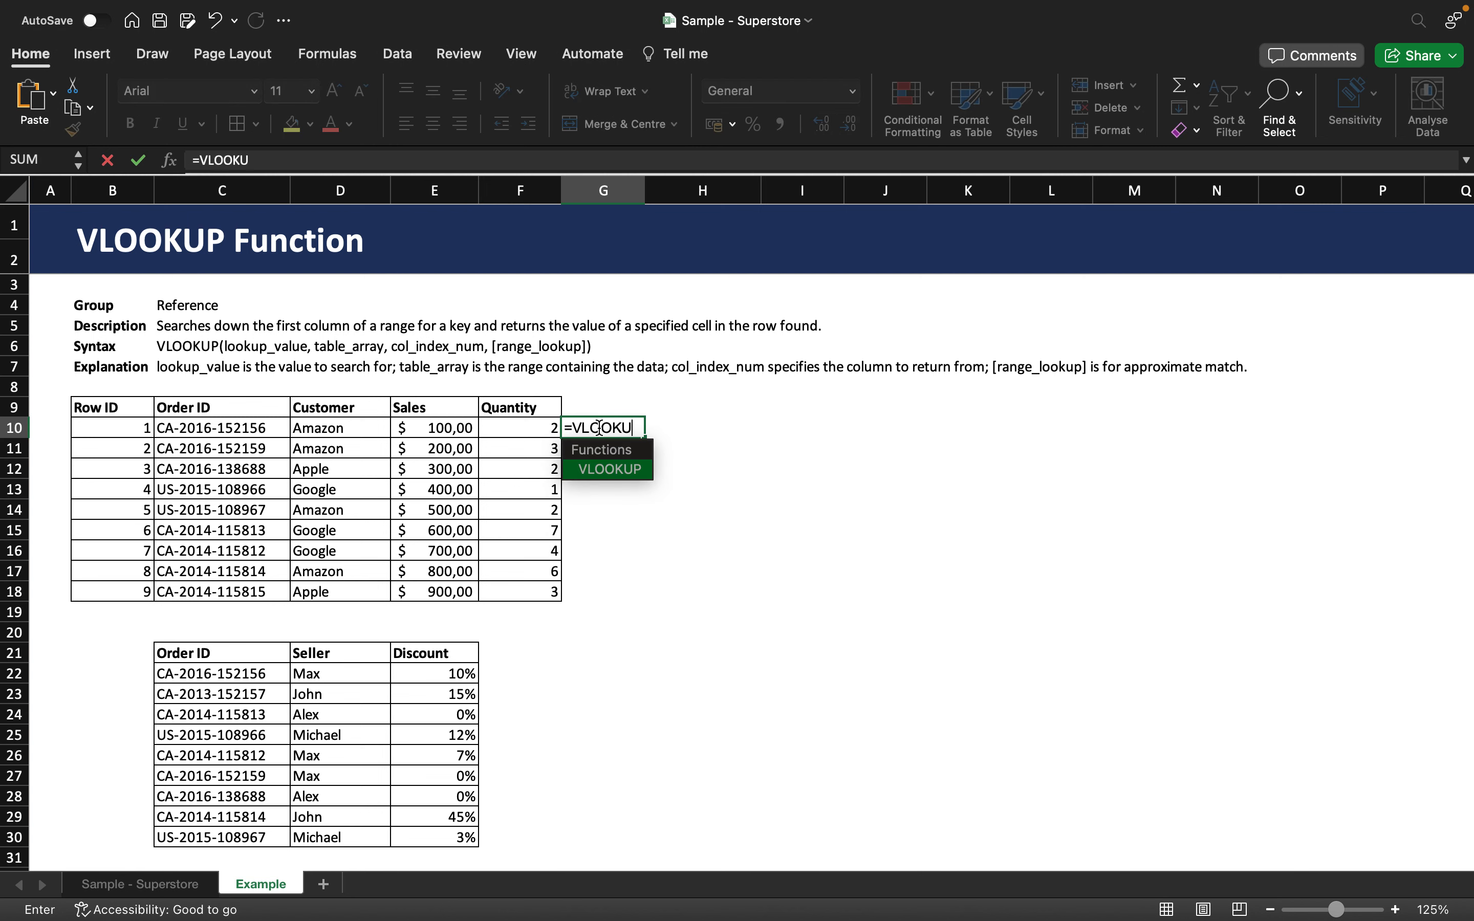
text(P()
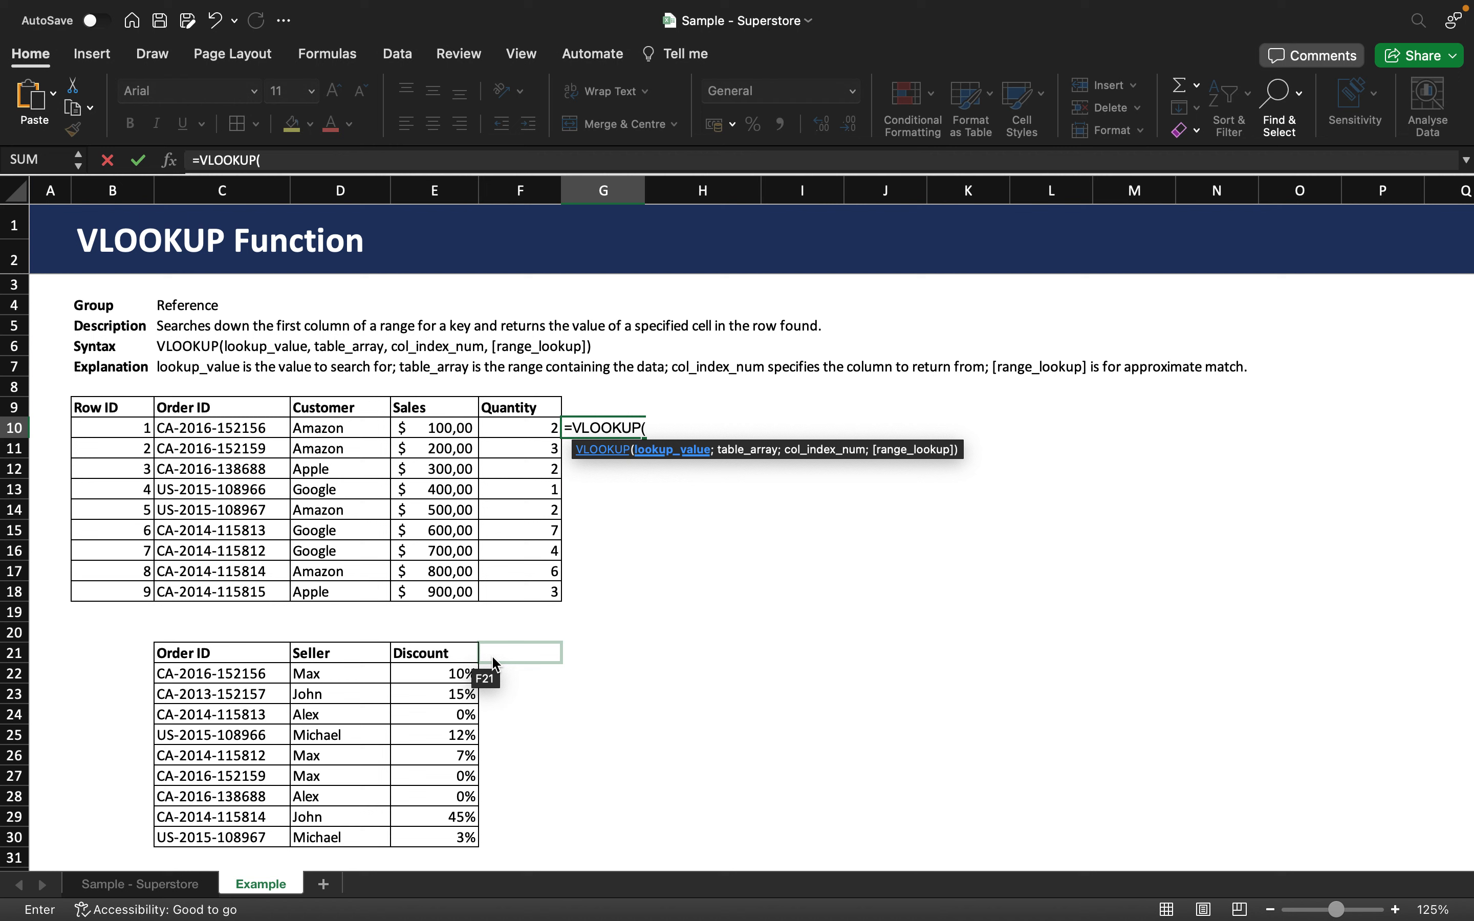
click(263, 434)
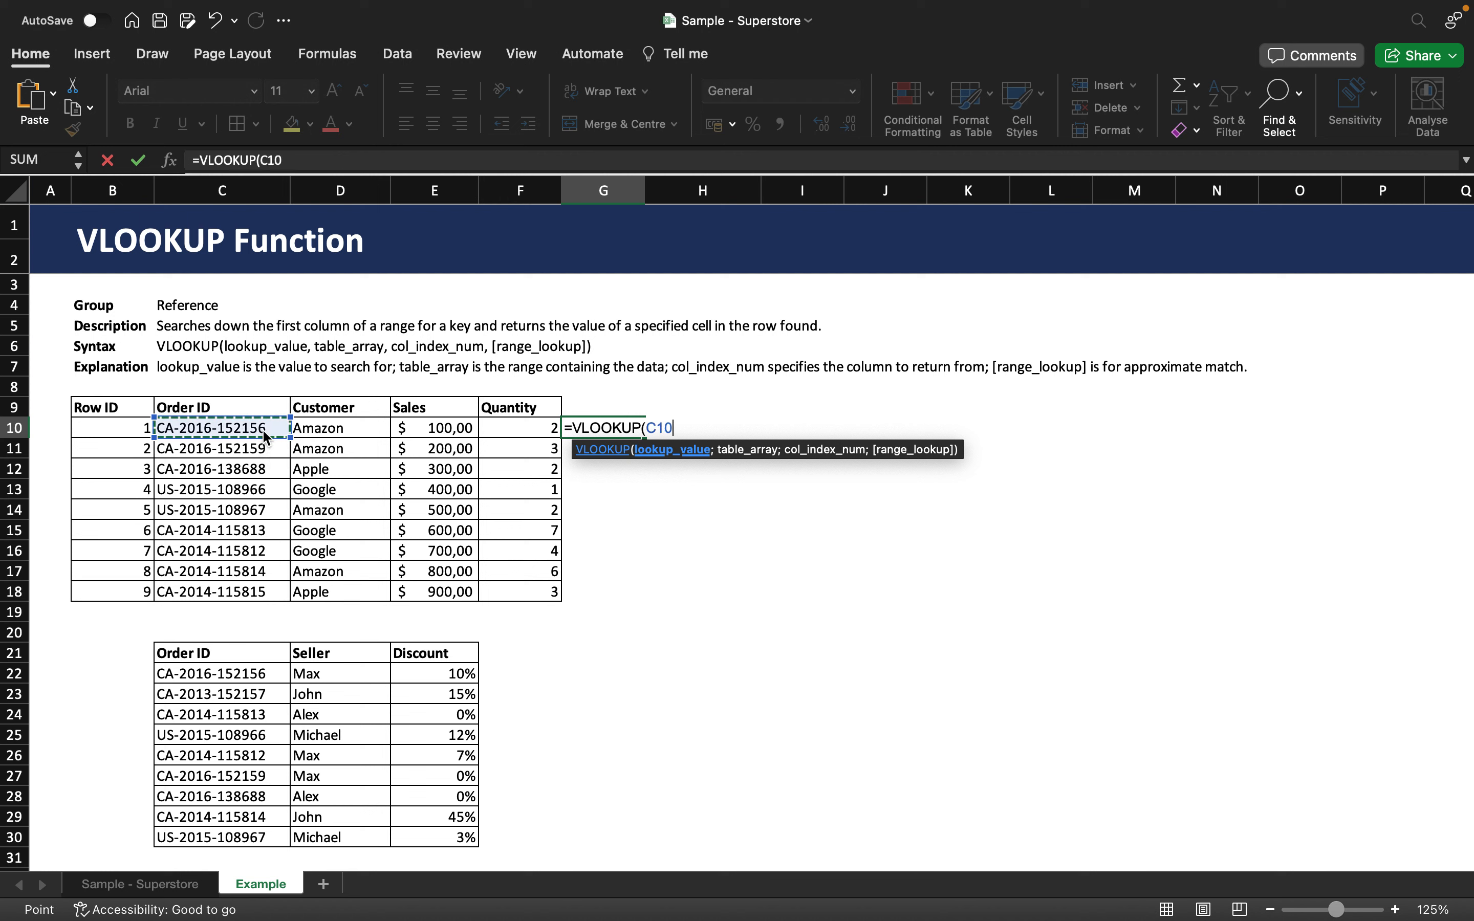
click(647, 426)
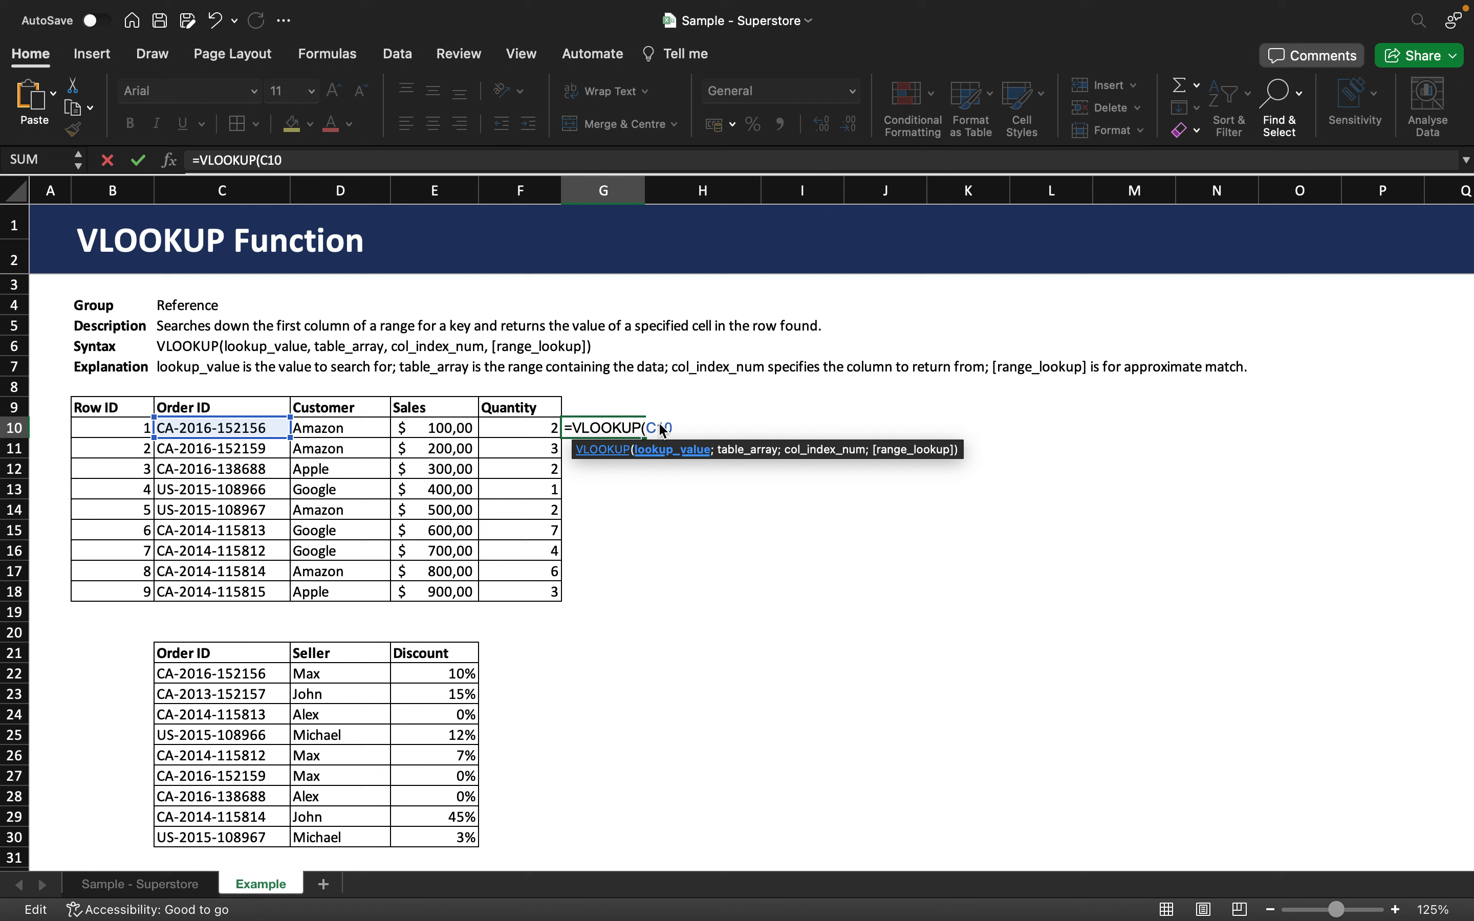
text($)
text(;)
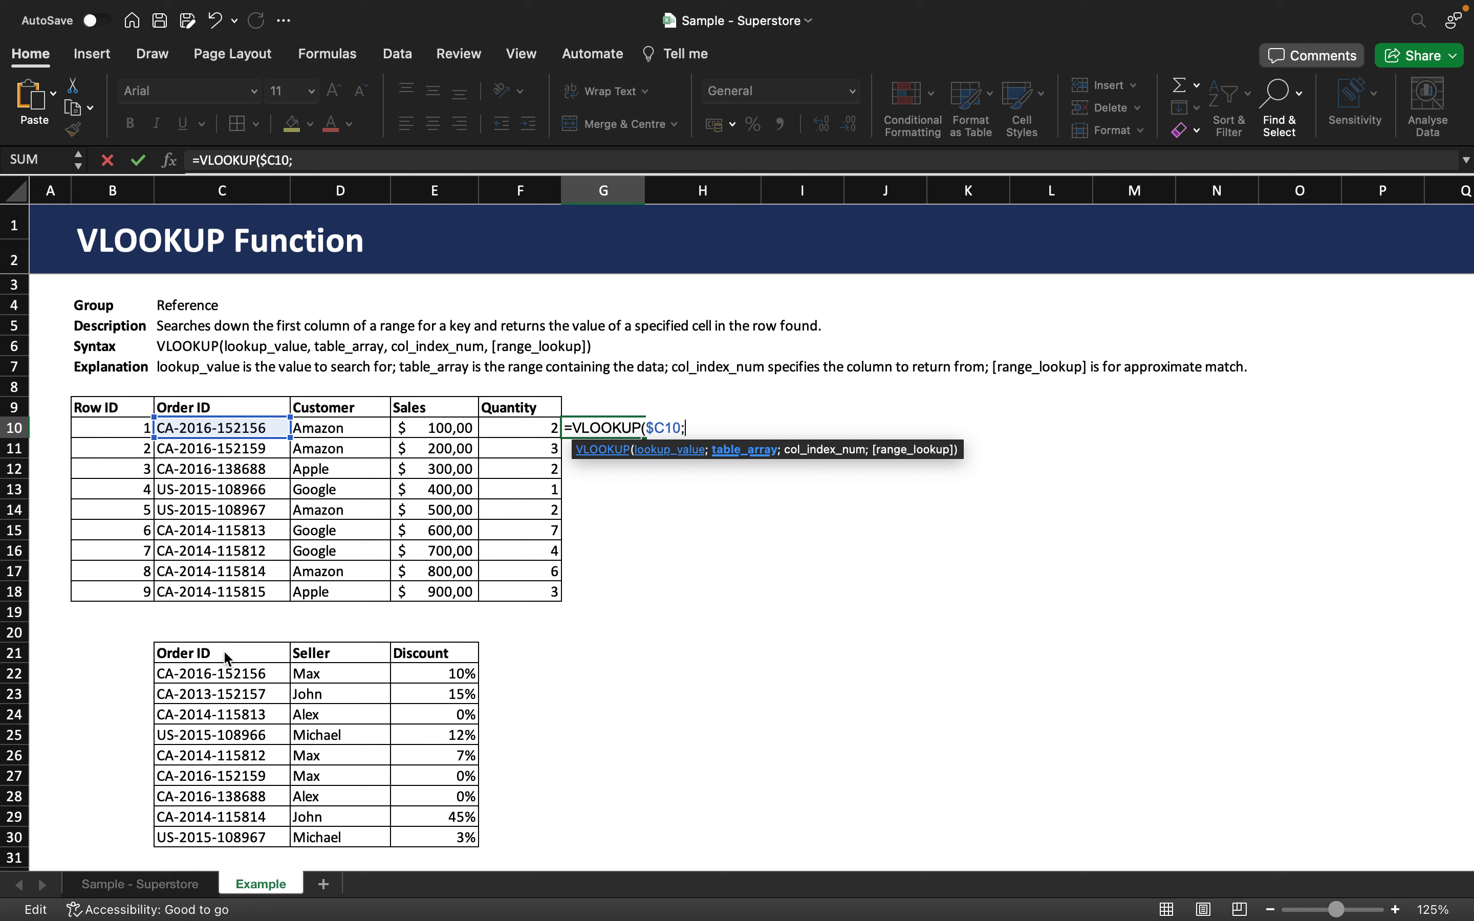
Step: Set the VLOOKUP table array to the seller and discount table as the absolute range $C$21:$E$30
drag(220, 647, 445, 838)
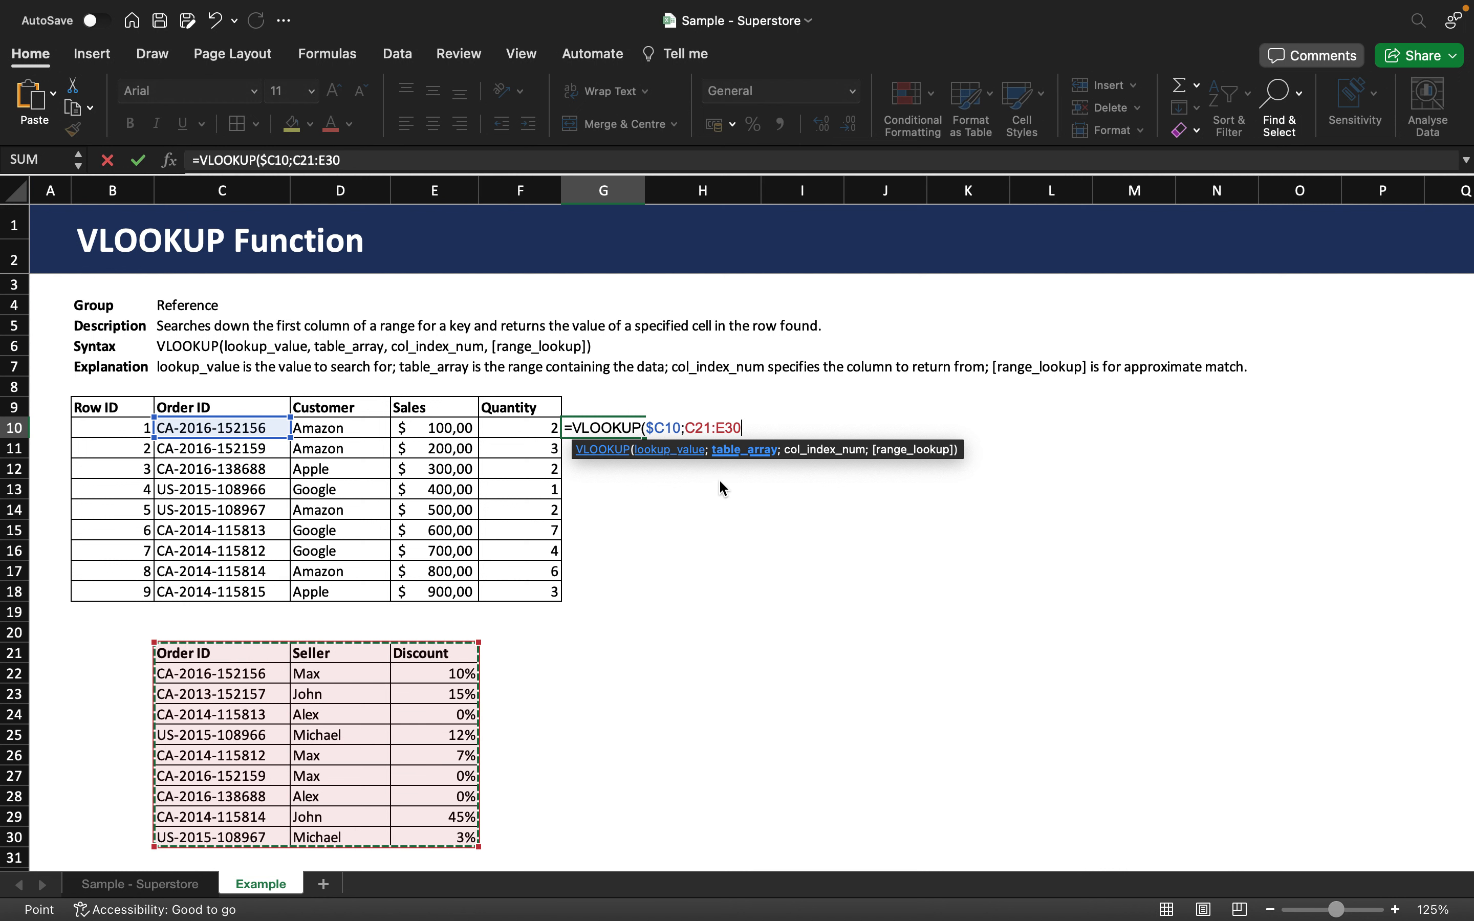
click(696, 427)
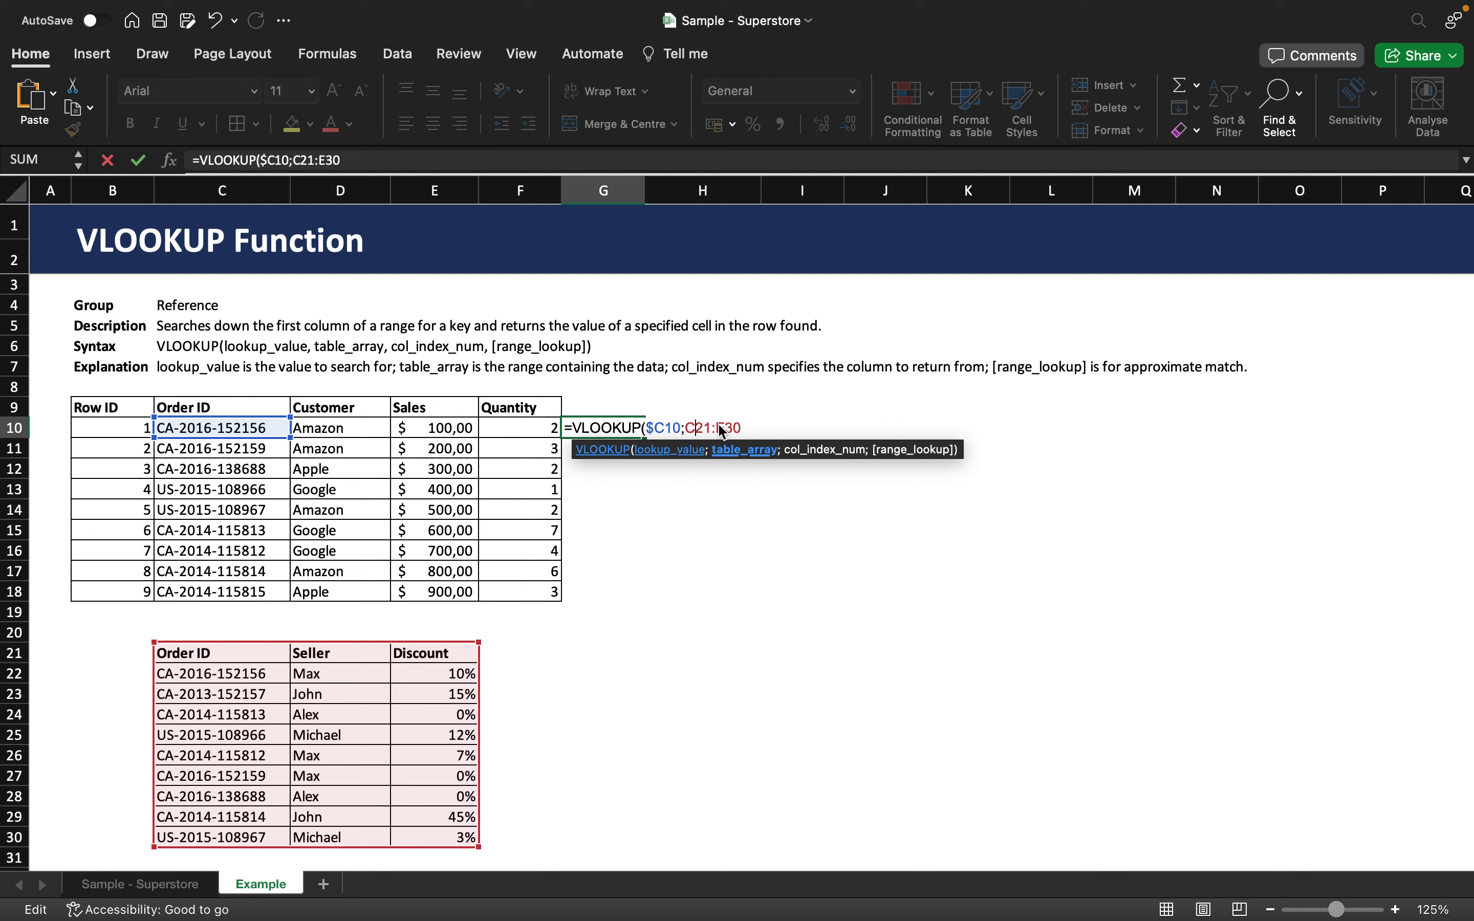
key(F4)
click(742, 427)
key(F4)
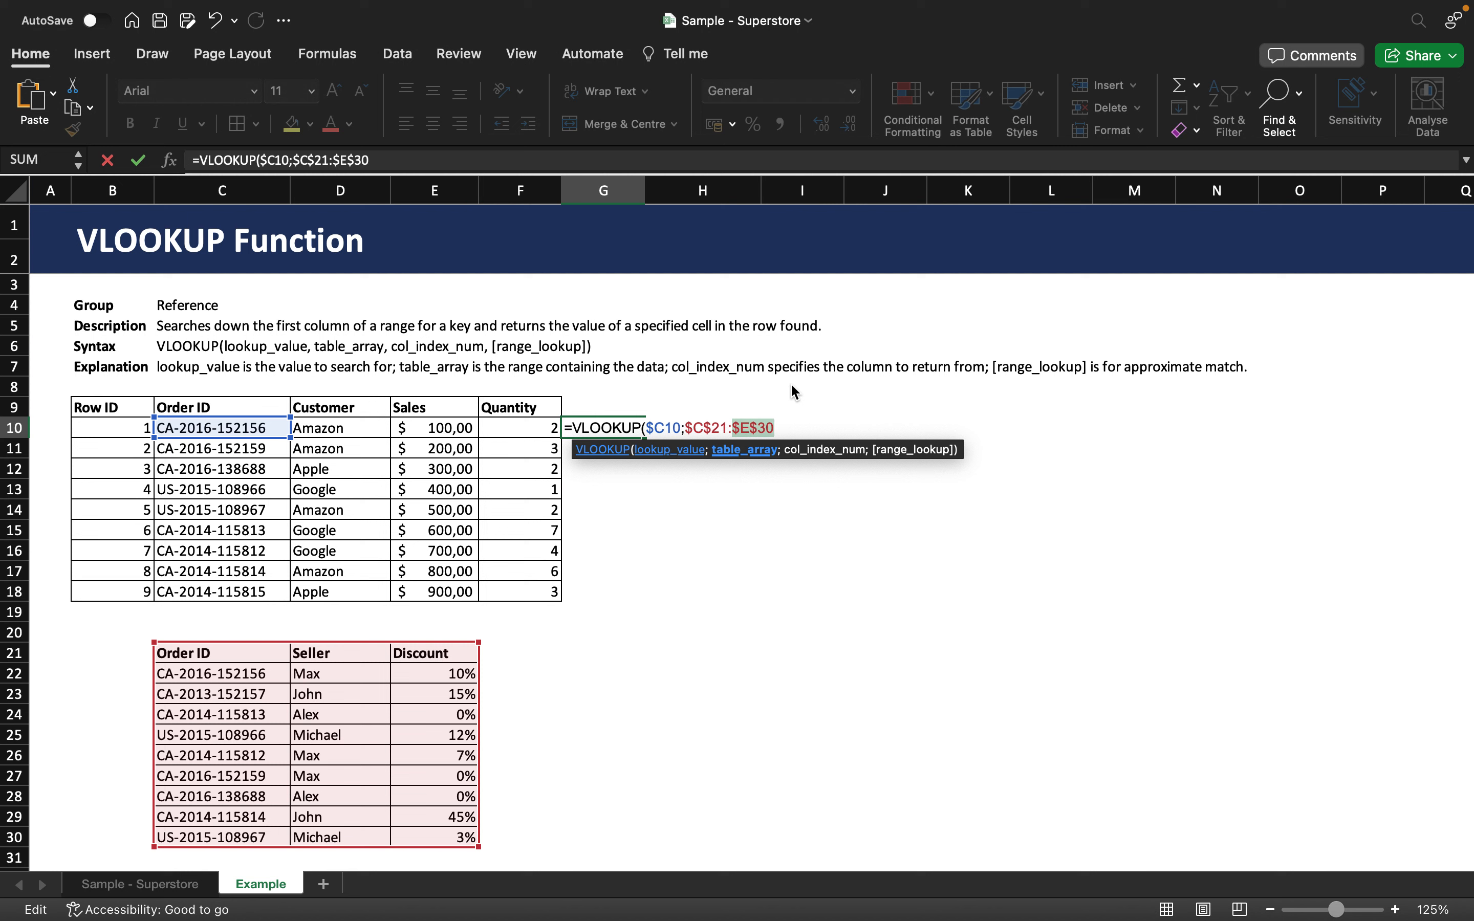
click(790, 430)
text(;)
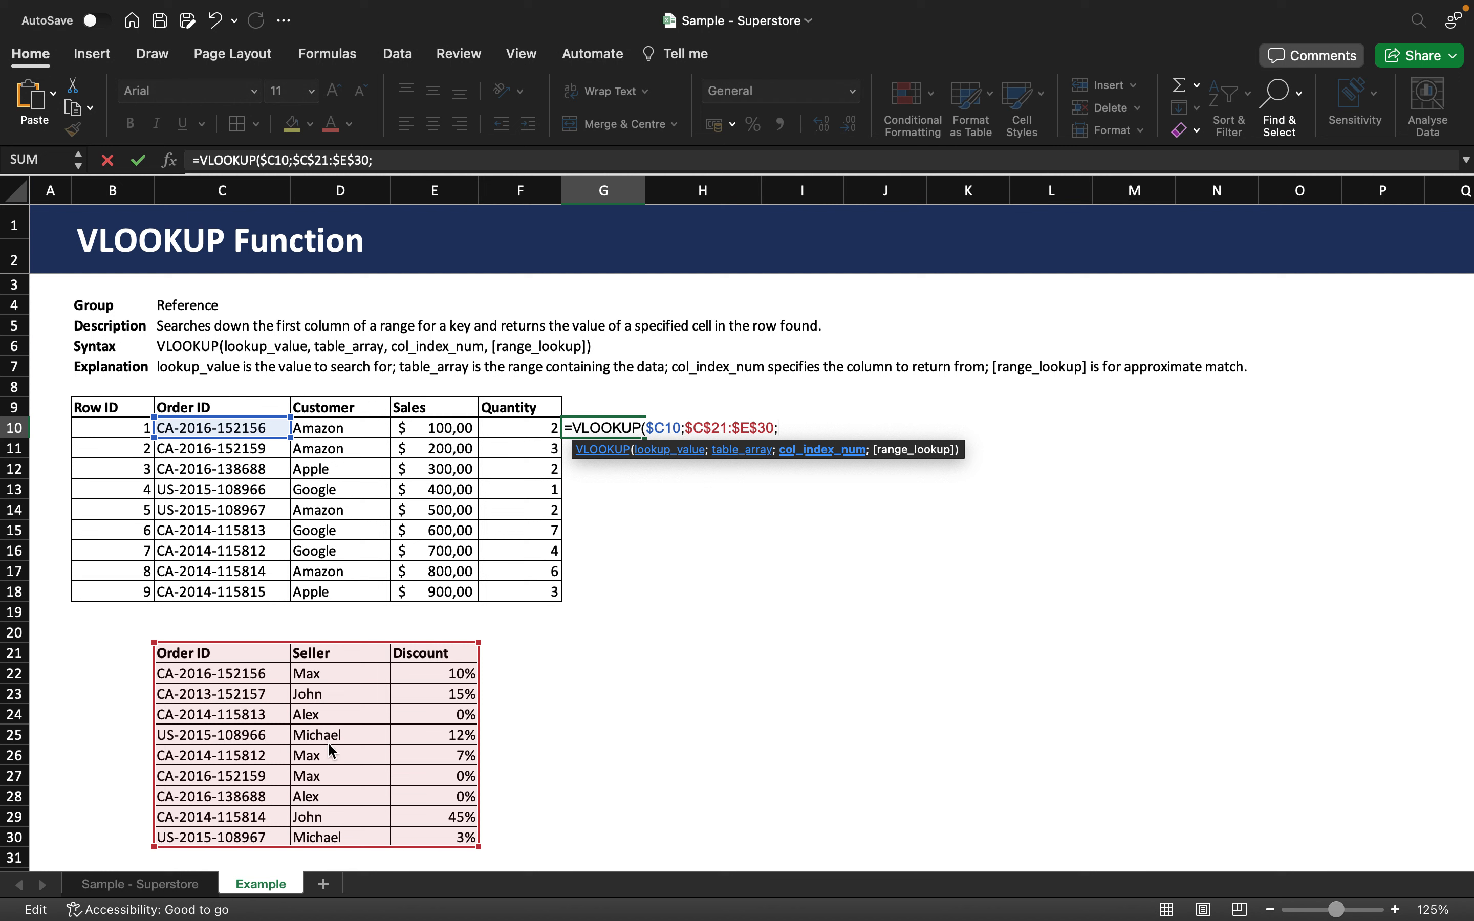
Step: Complete the G10 formula with column index 2 and range lookup 0 for an exact match
text(2;)
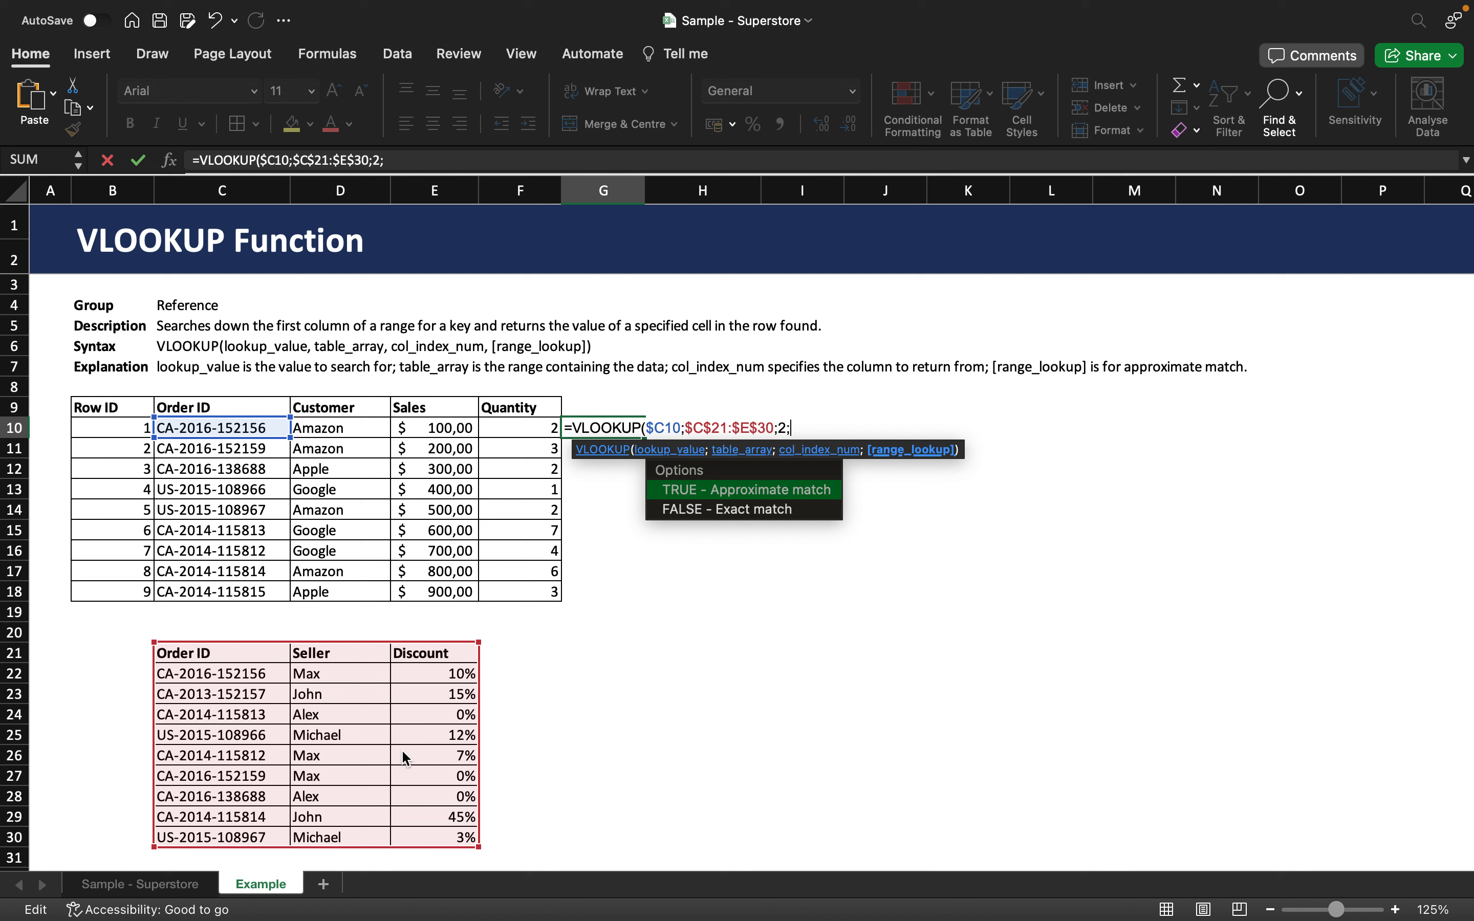
text(0))
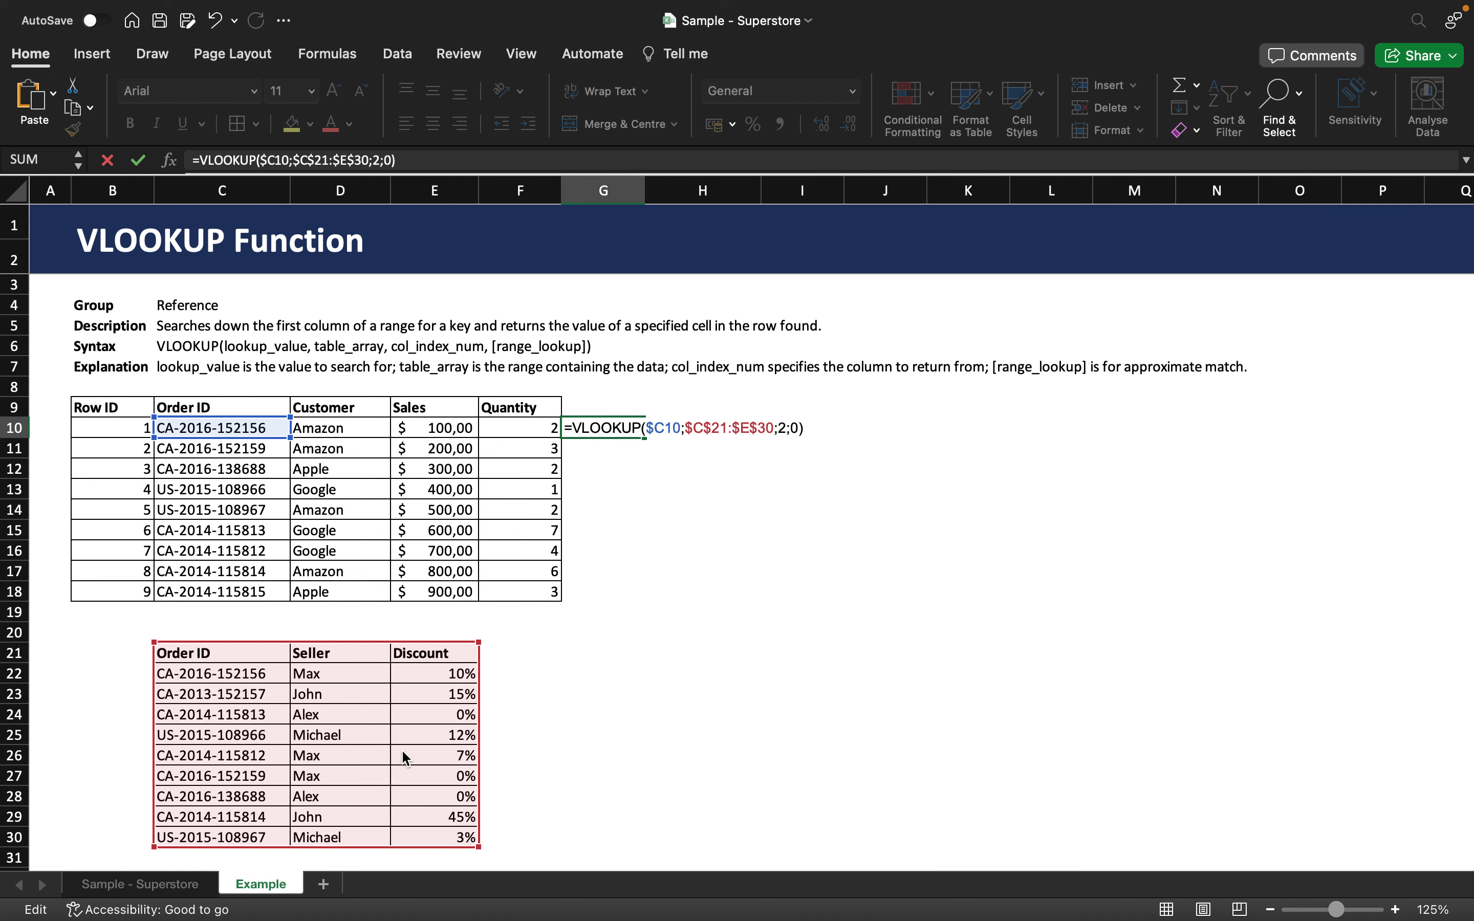
key(Return)
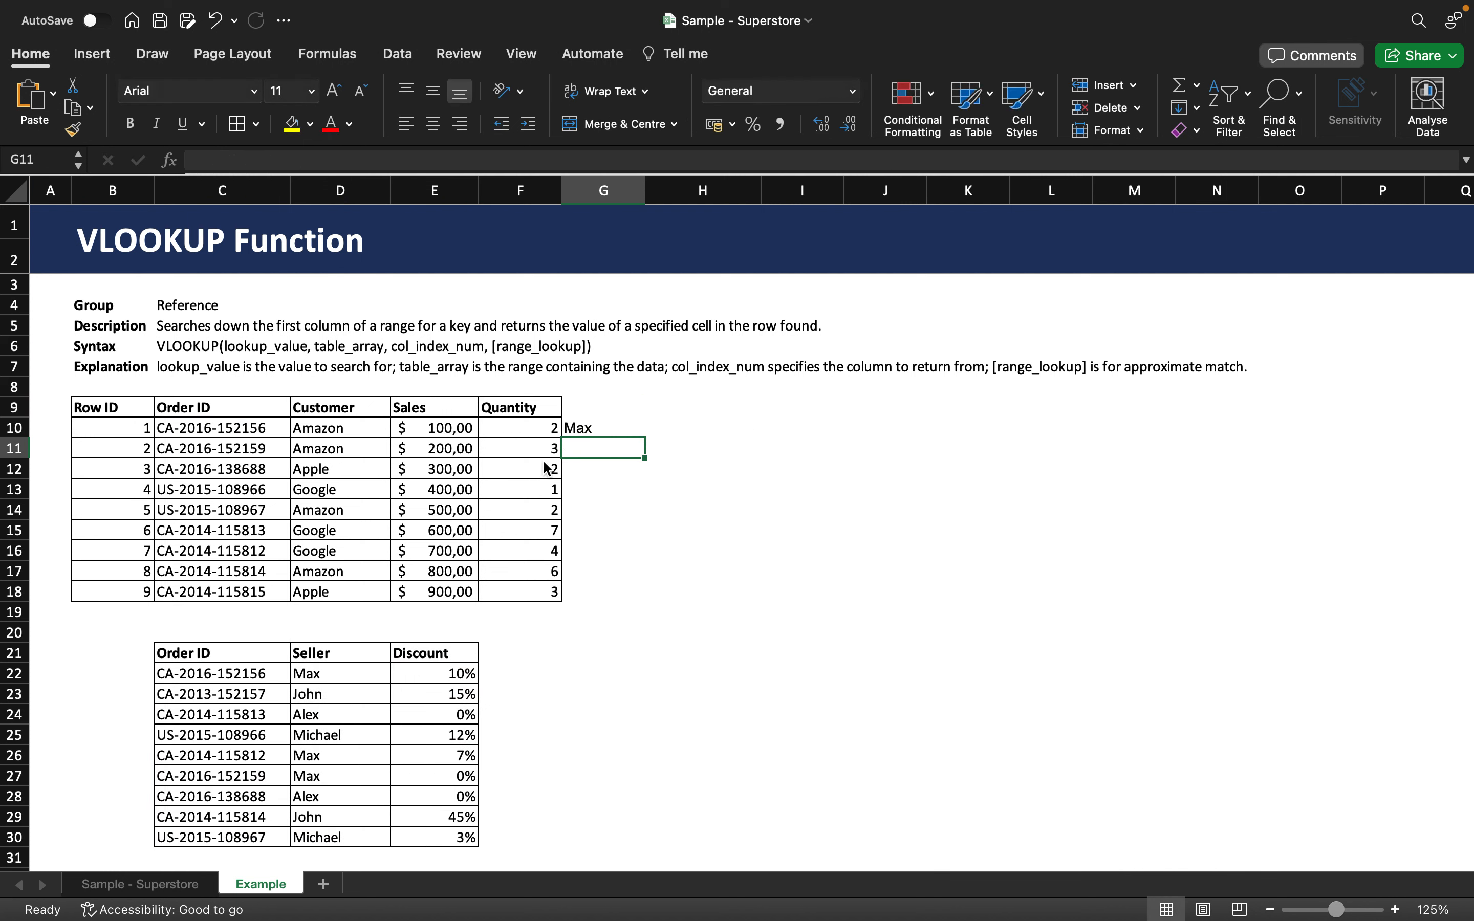
Step: Check G10 against the matching seller row 22, and fill its VLOOKUP formula down through G18
click(246, 428)
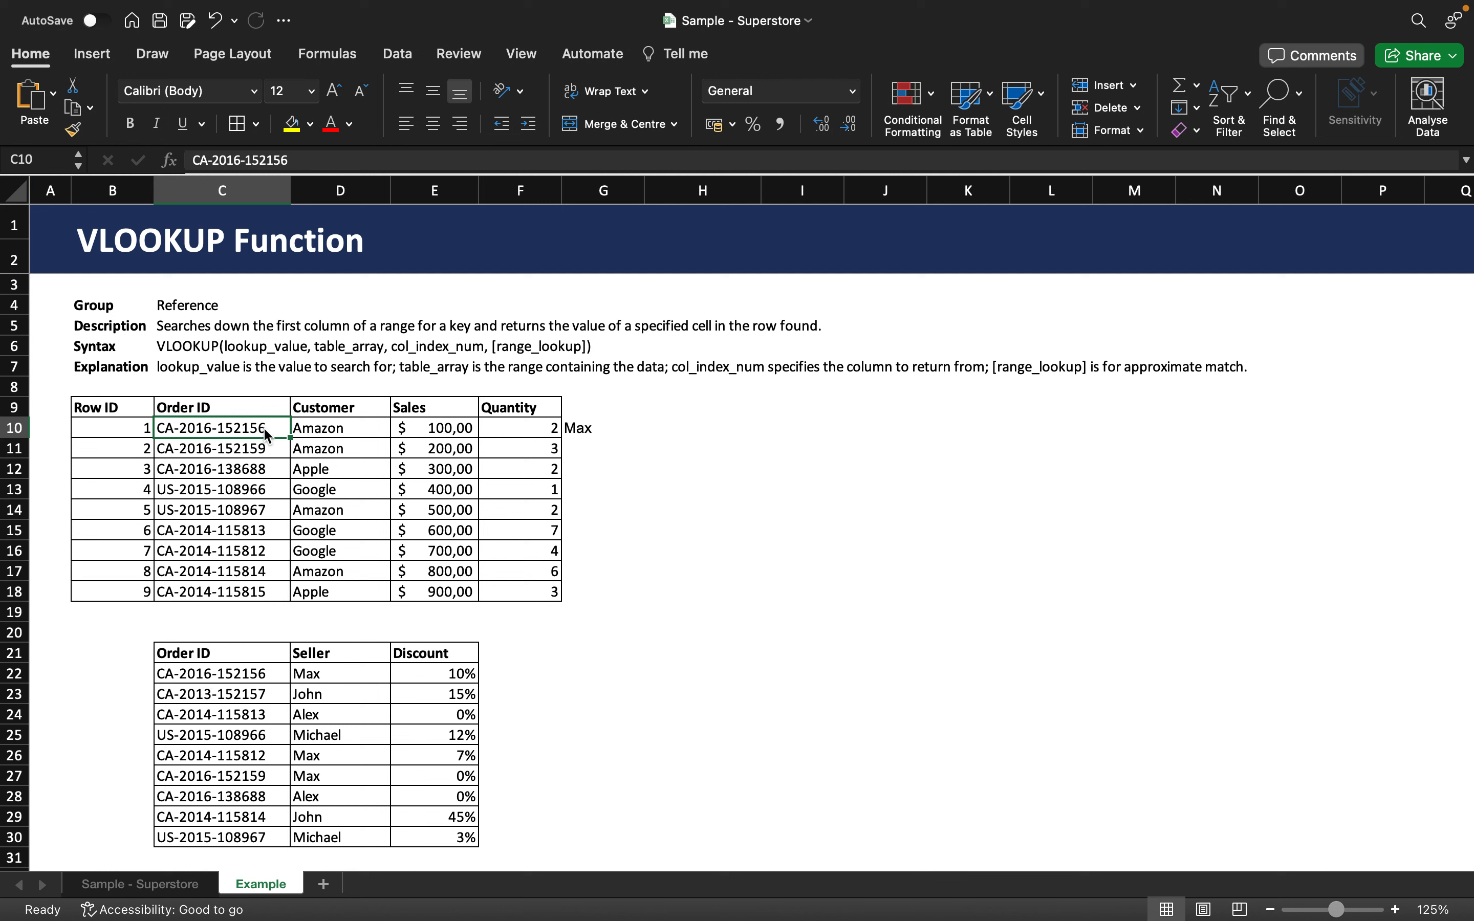
click(233, 679)
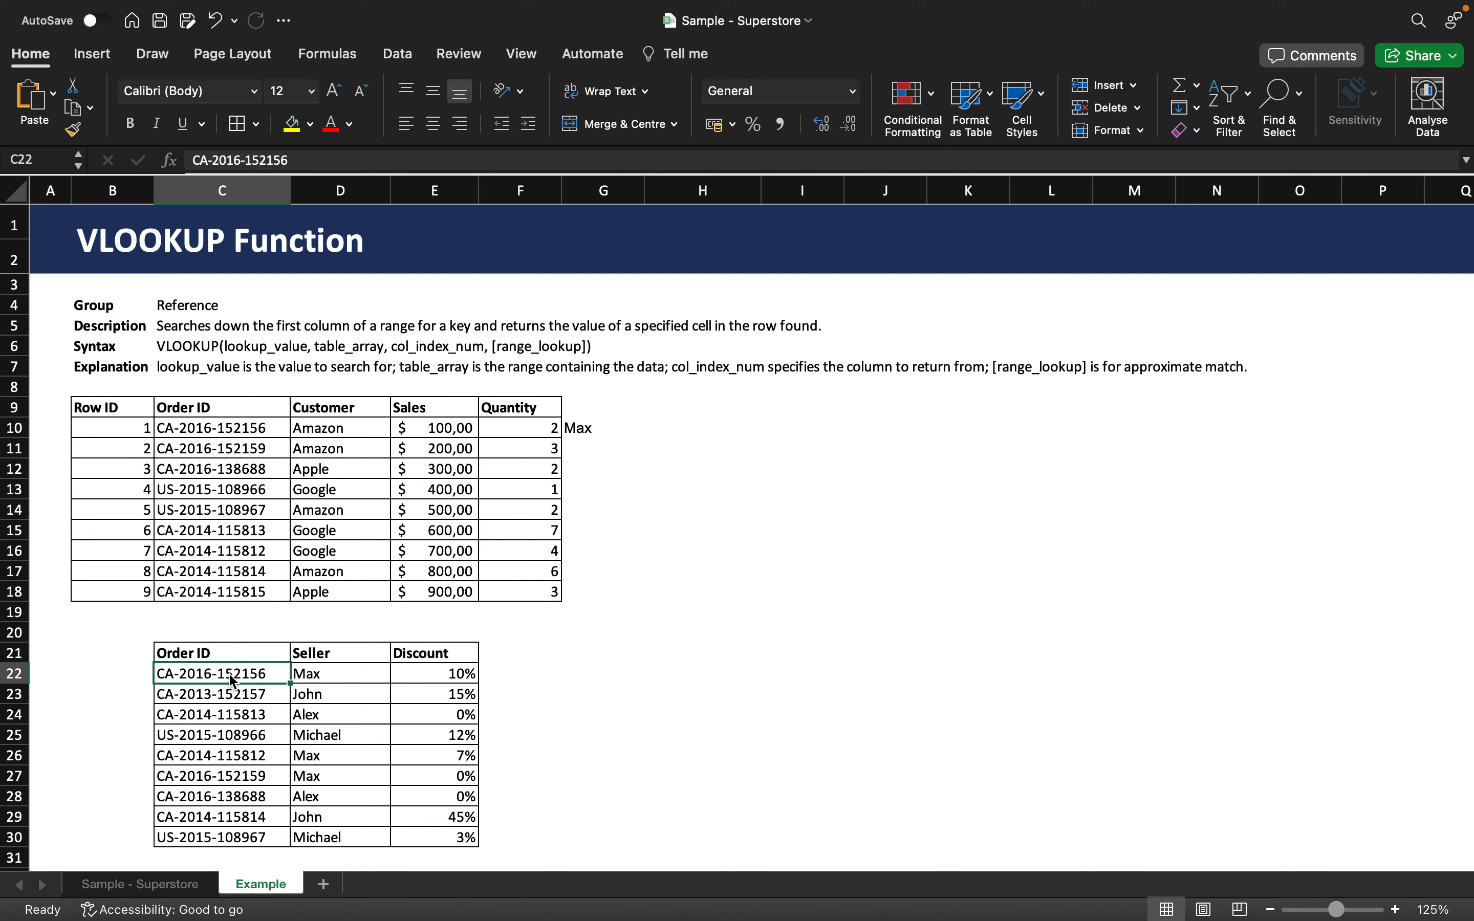
click(322, 673)
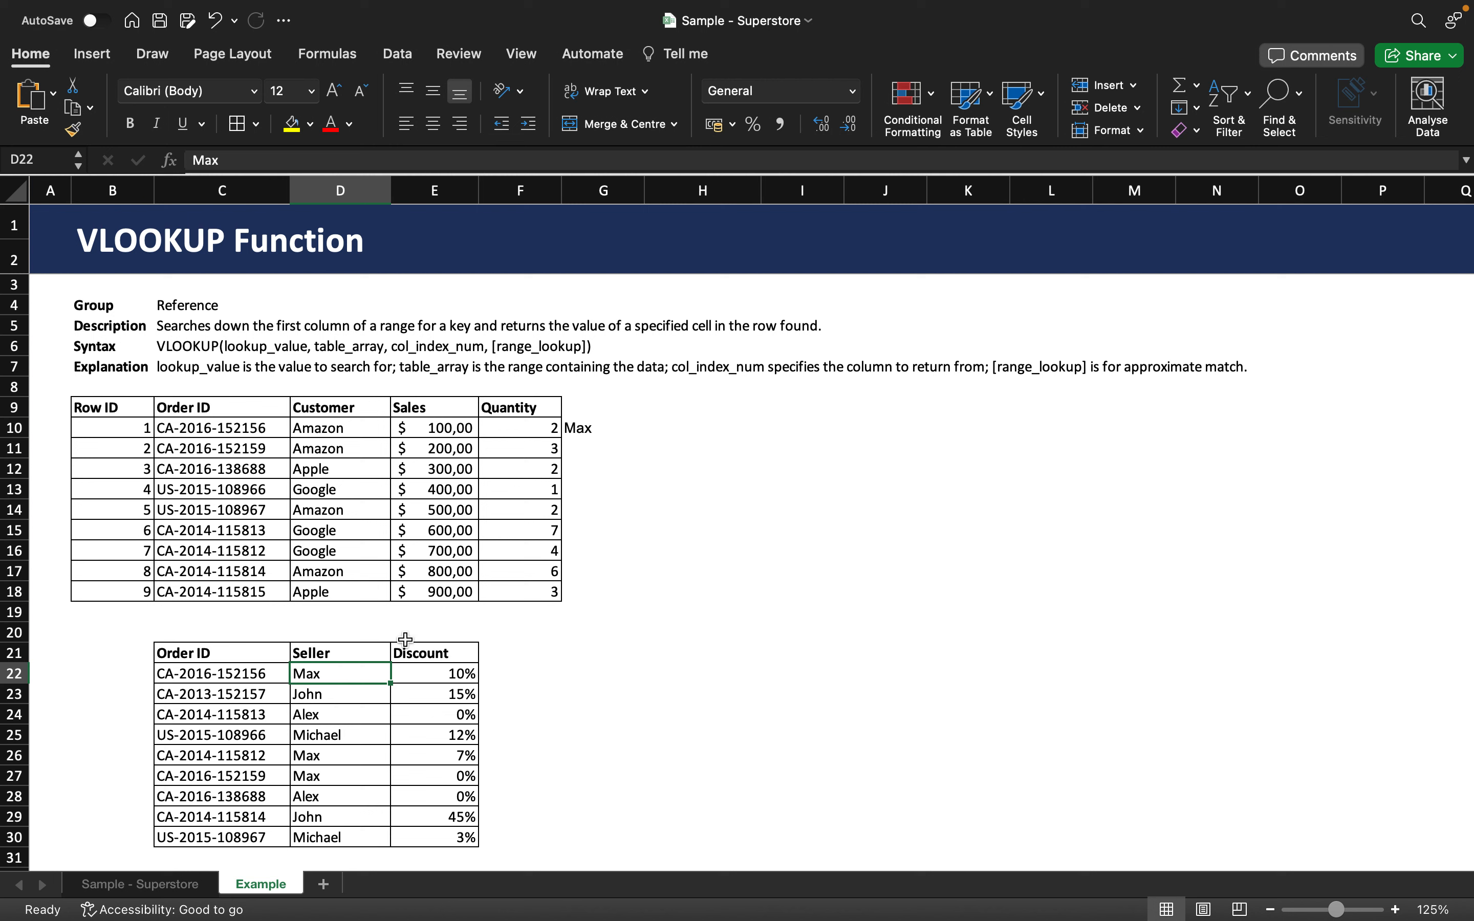
click(605, 425)
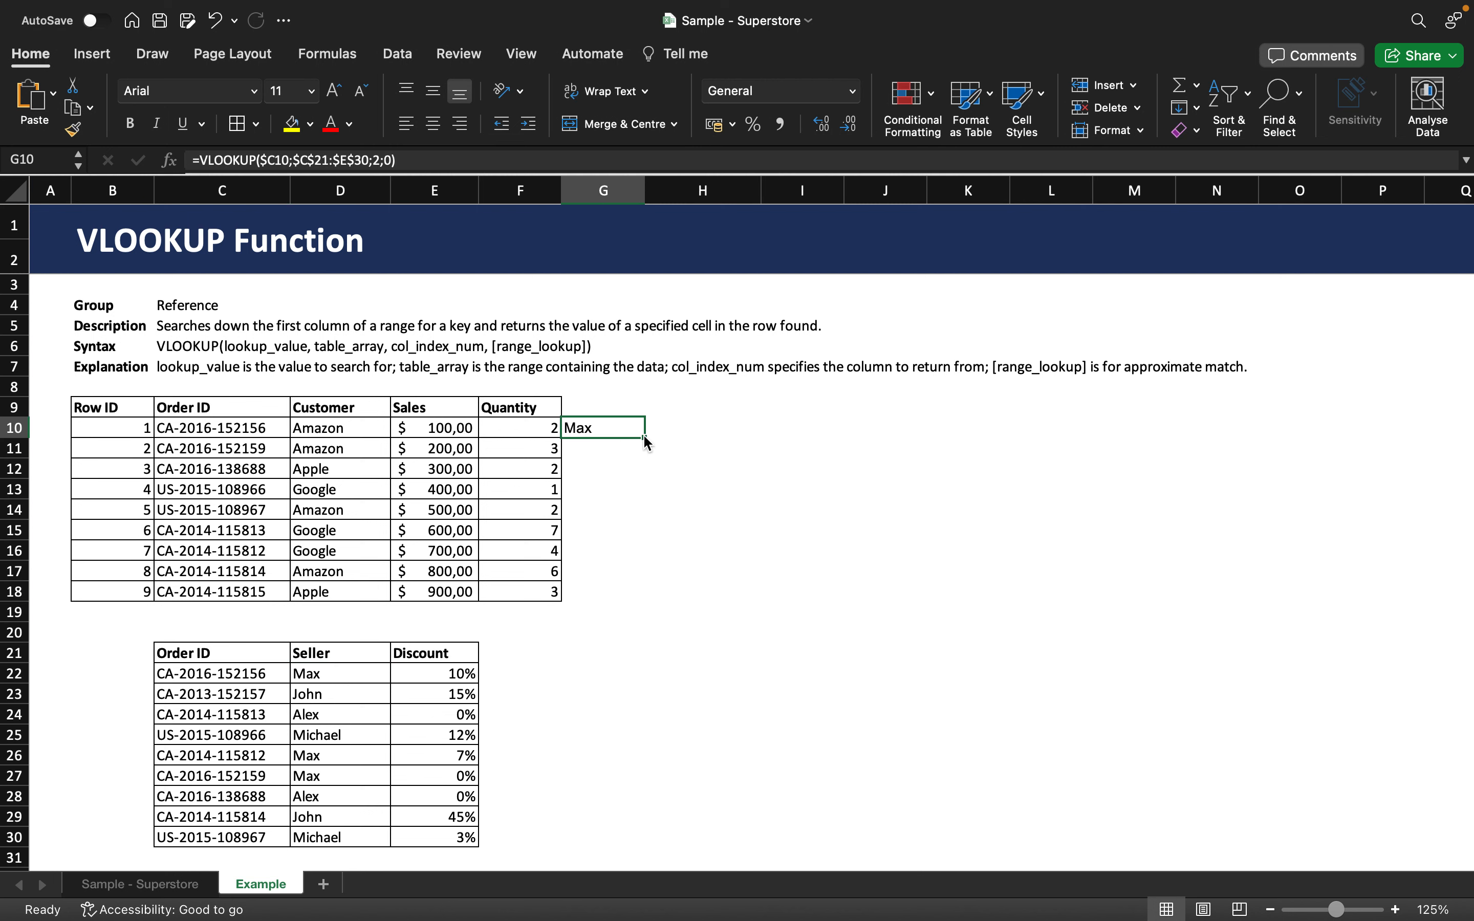
drag(644, 438, 599, 592)
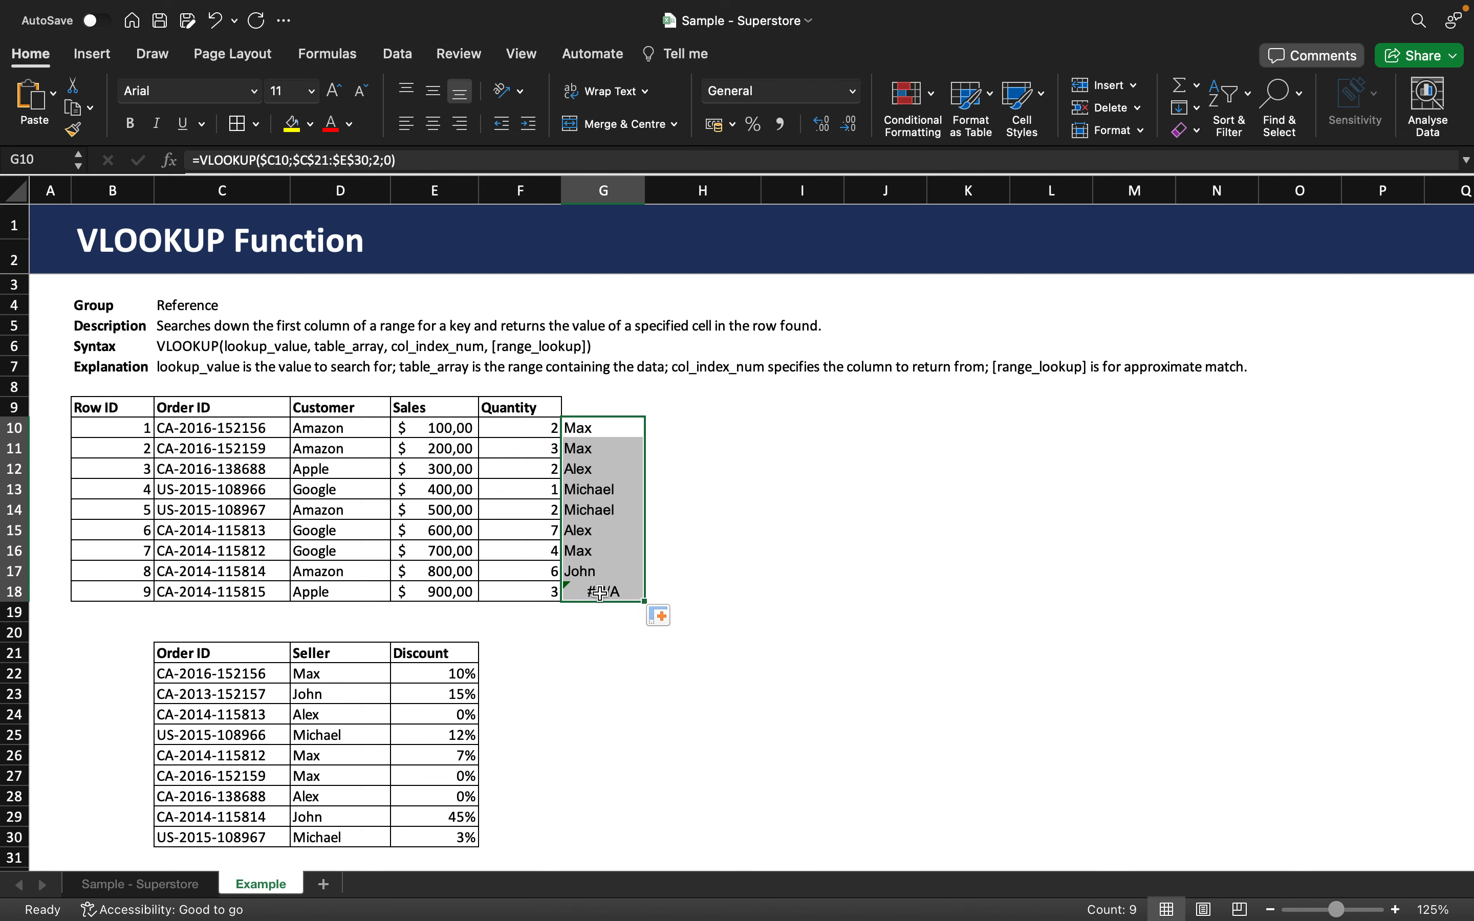
Step: Compare the sellers returned for the orders in rows 13 and 14 with the matching Order IDs in the lower table
click(621, 490)
click(262, 493)
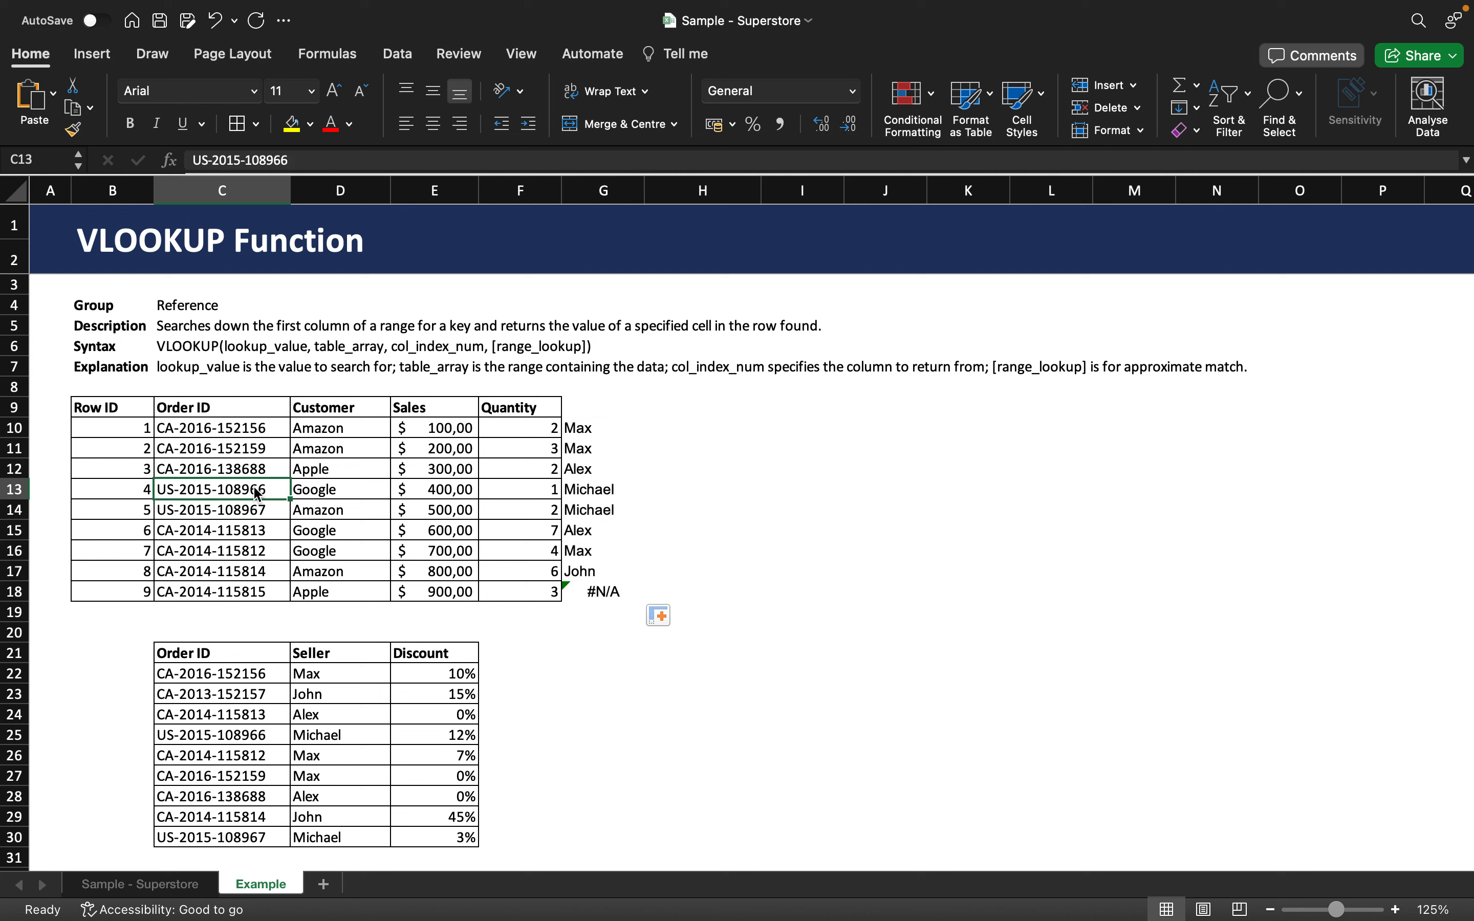
click(238, 737)
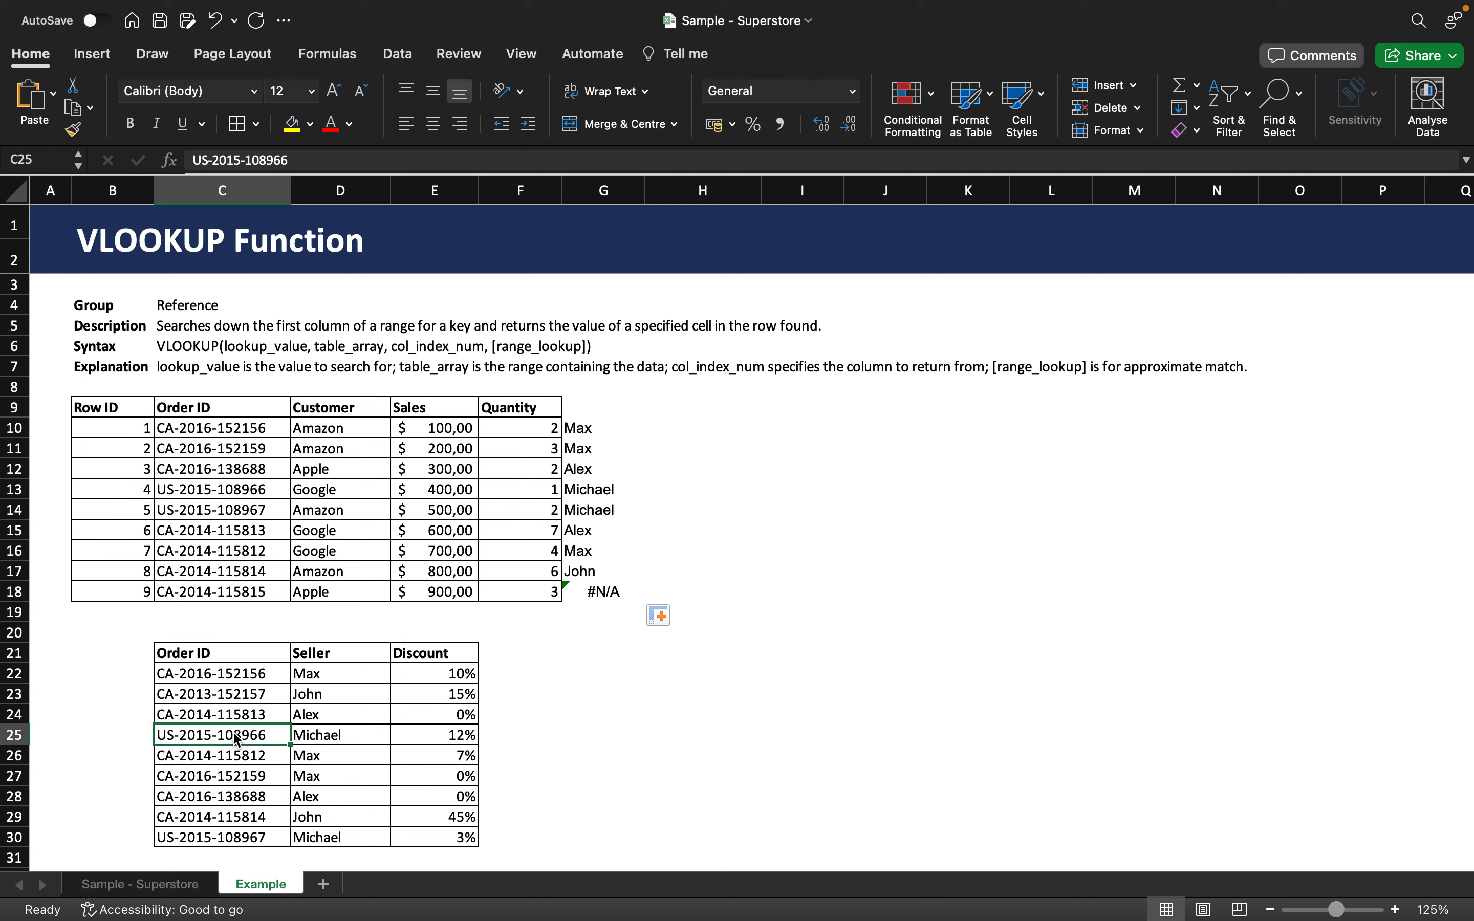
click(310, 739)
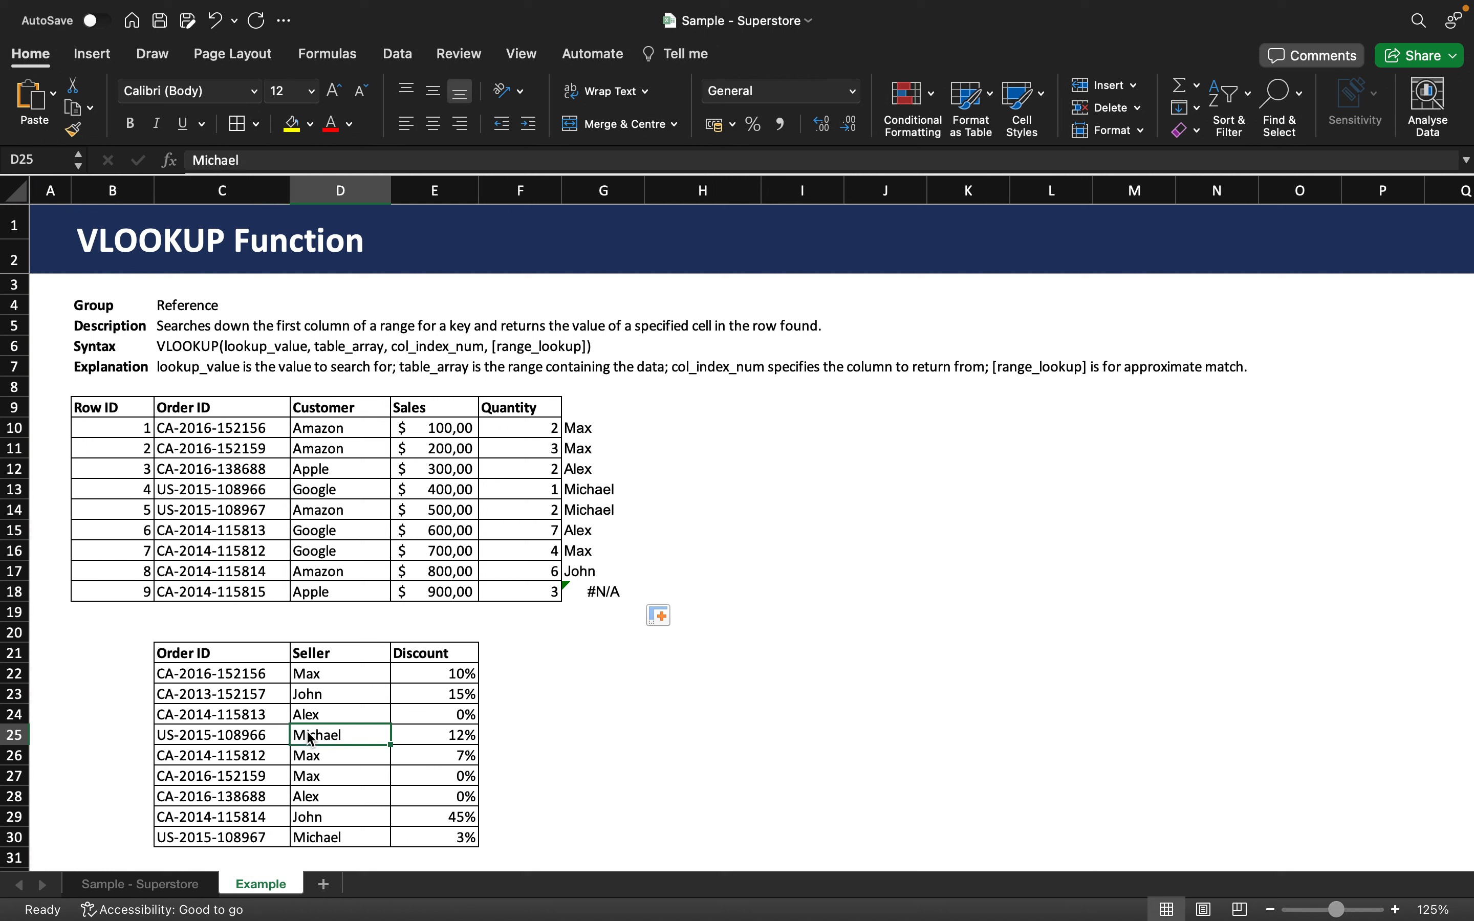
click(249, 516)
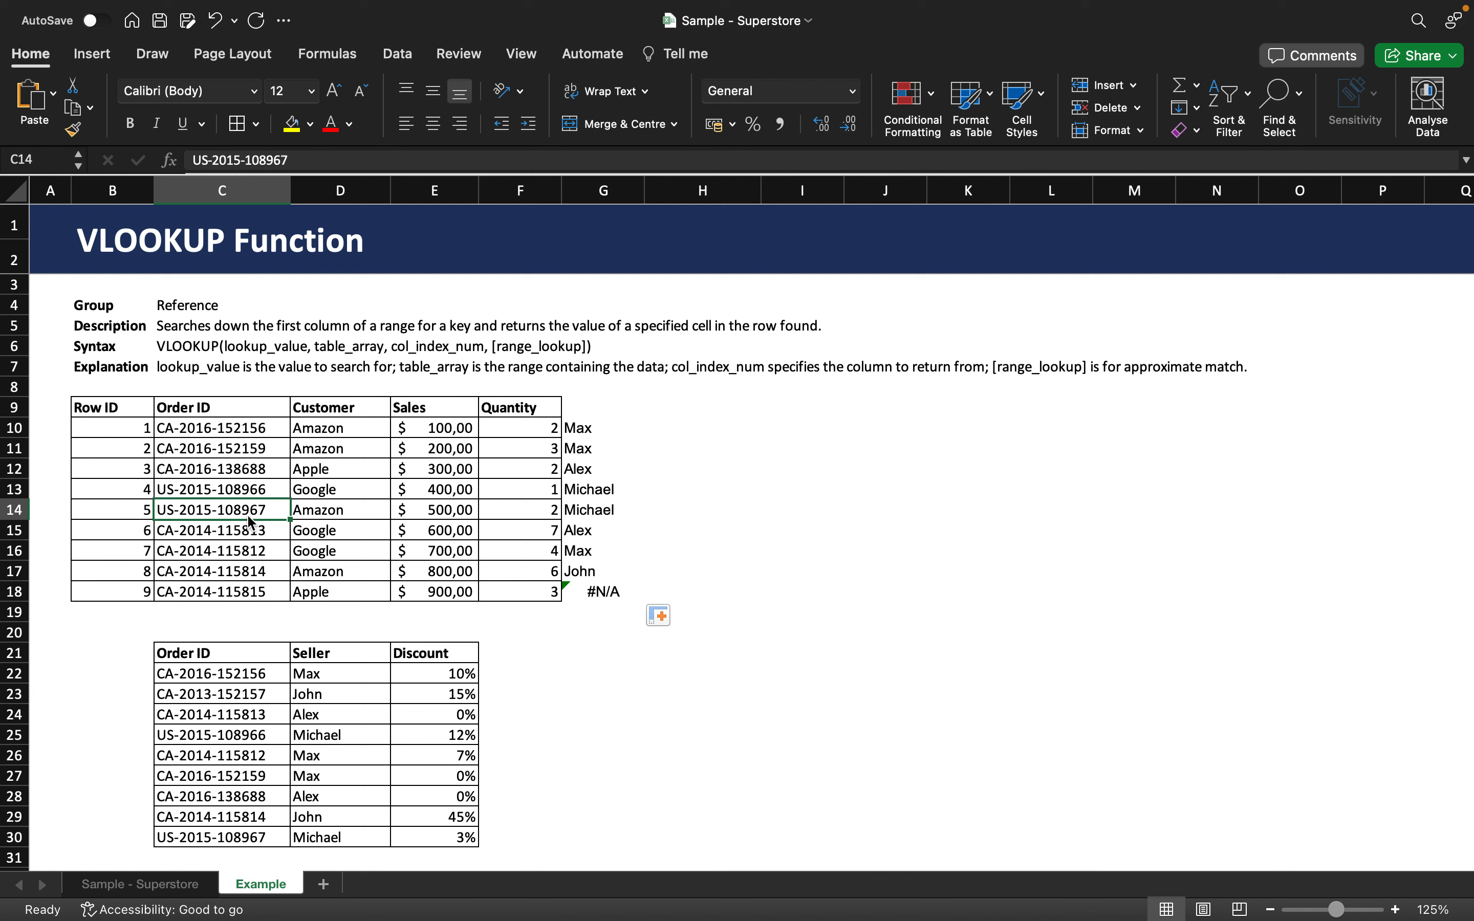
click(241, 839)
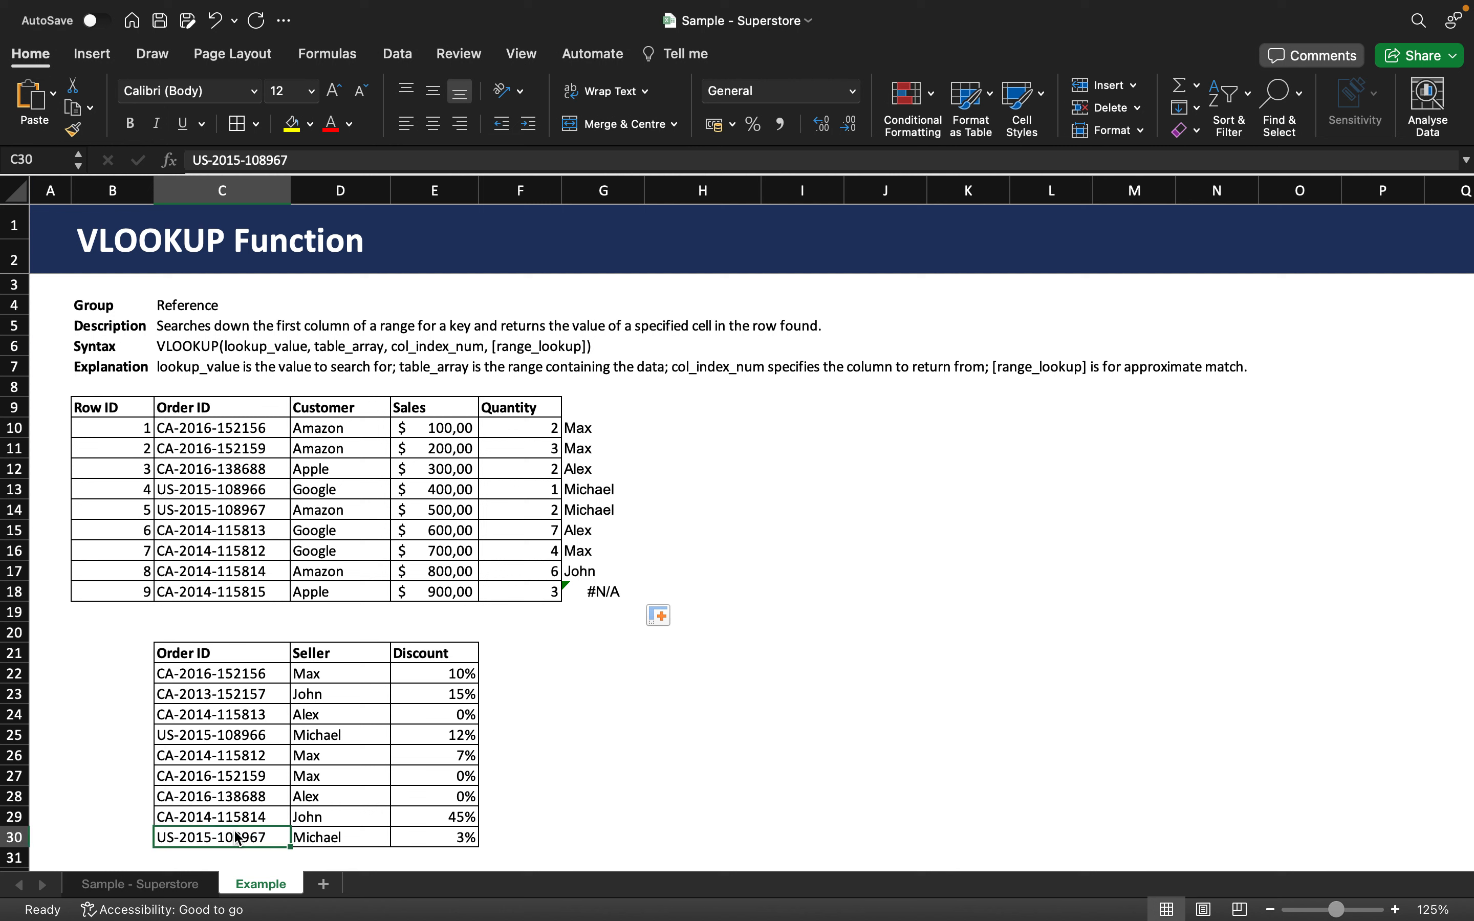
click(316, 841)
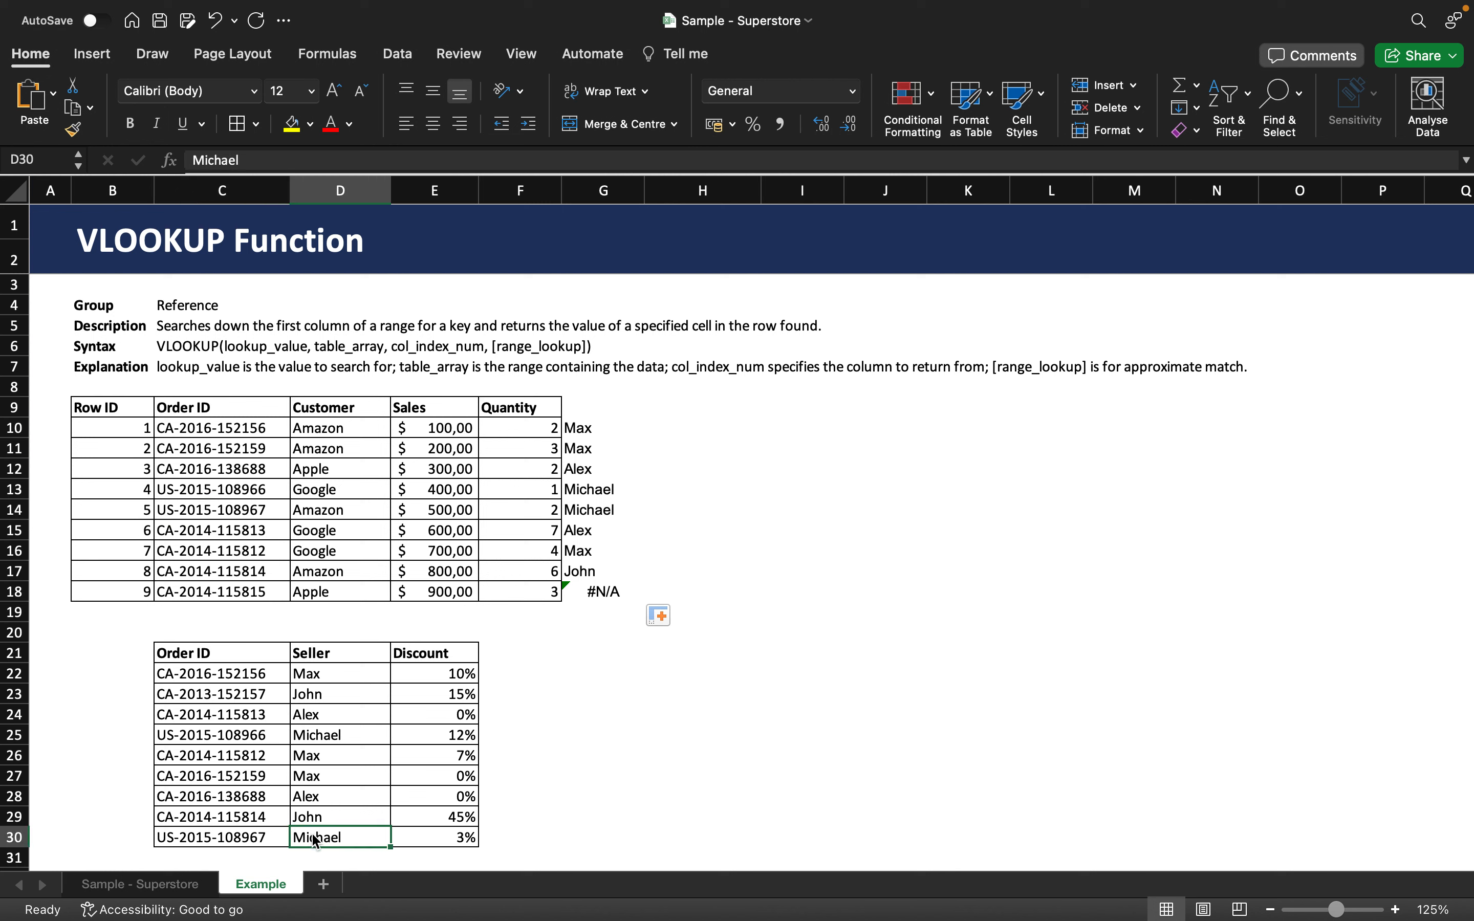
Step: Wrap the VLOOKUP formula in G18 in IFERROR with "Seller not found" as the value if error
click(608, 597)
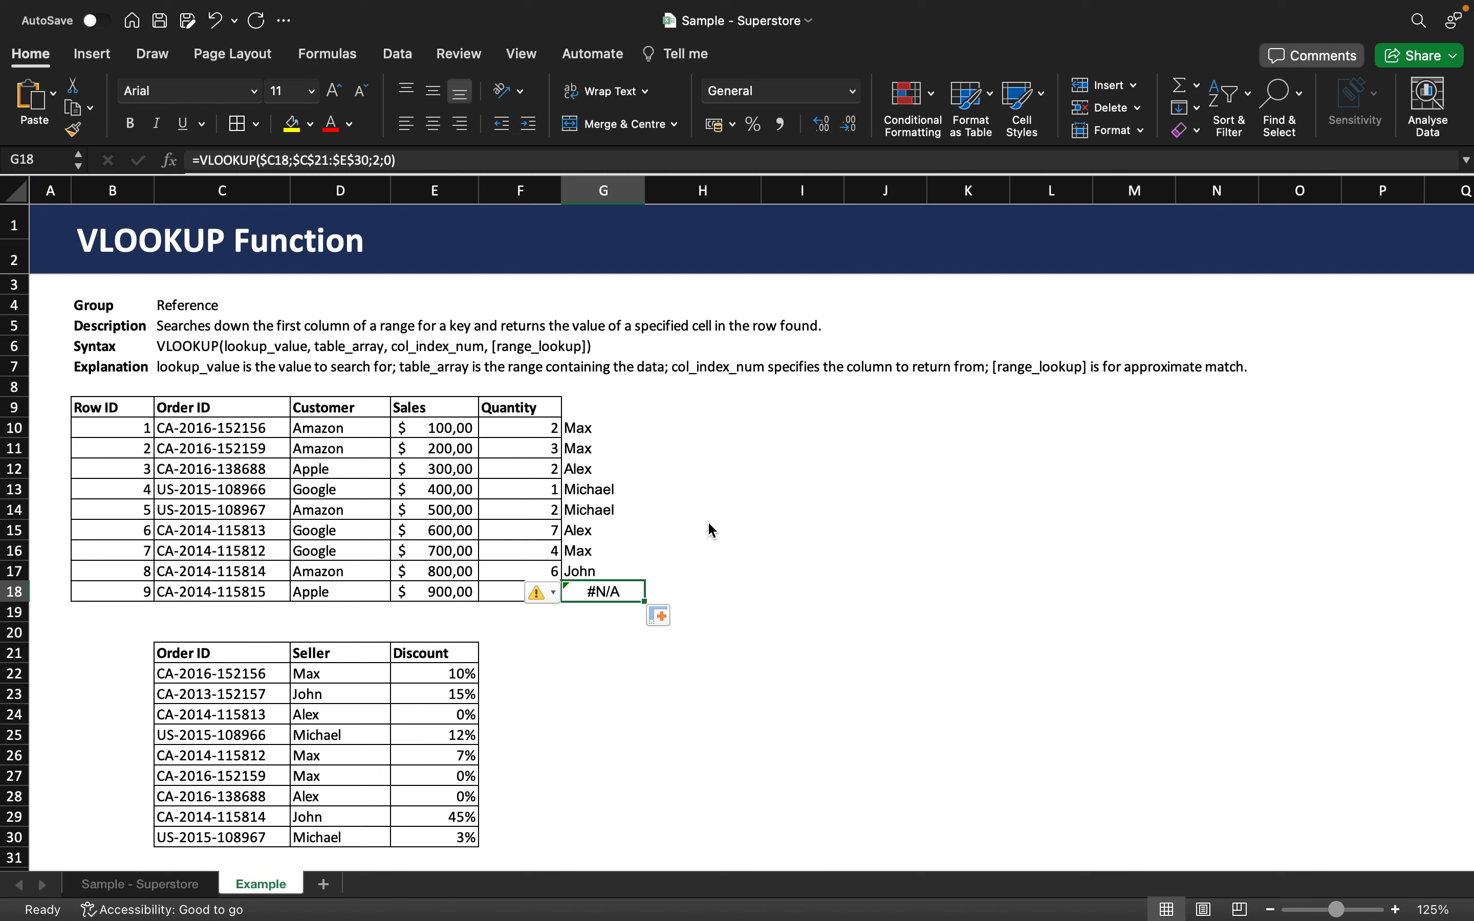
click(201, 160)
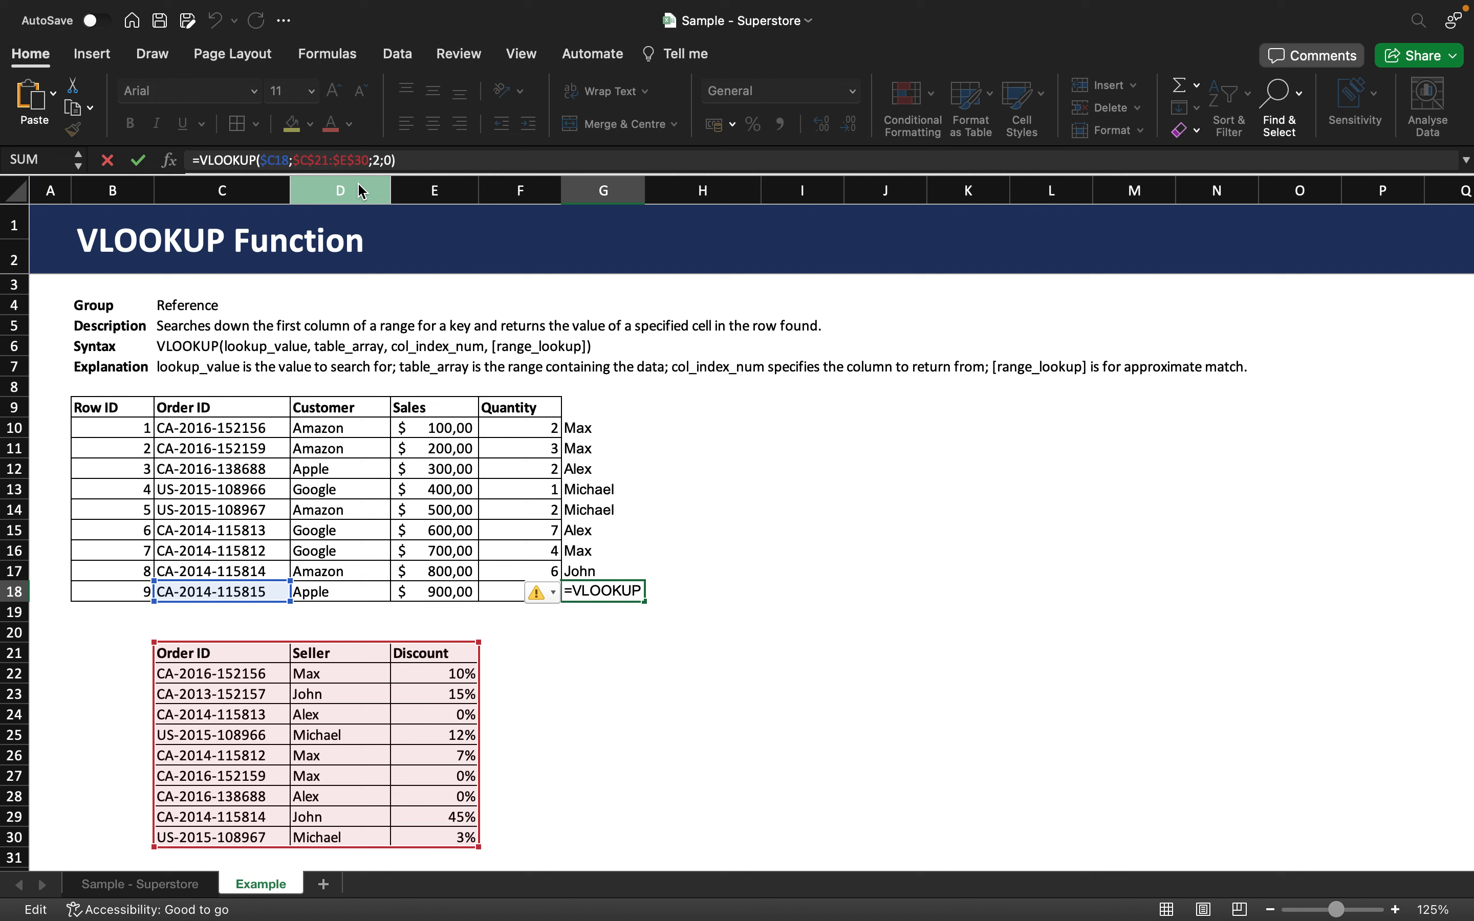
text(IFE)
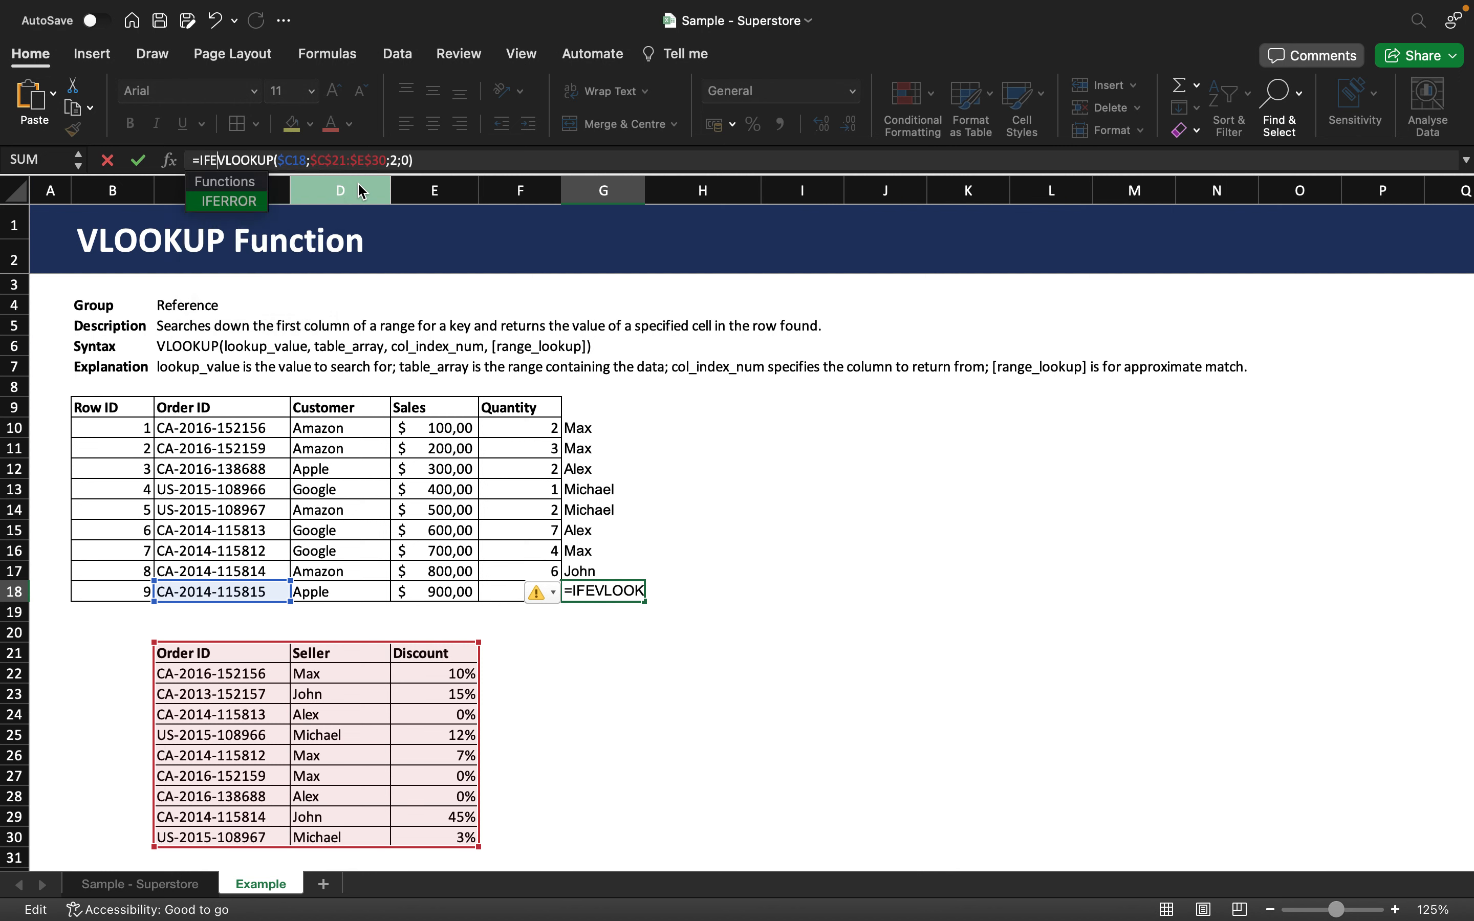
text(RROR)
text(()
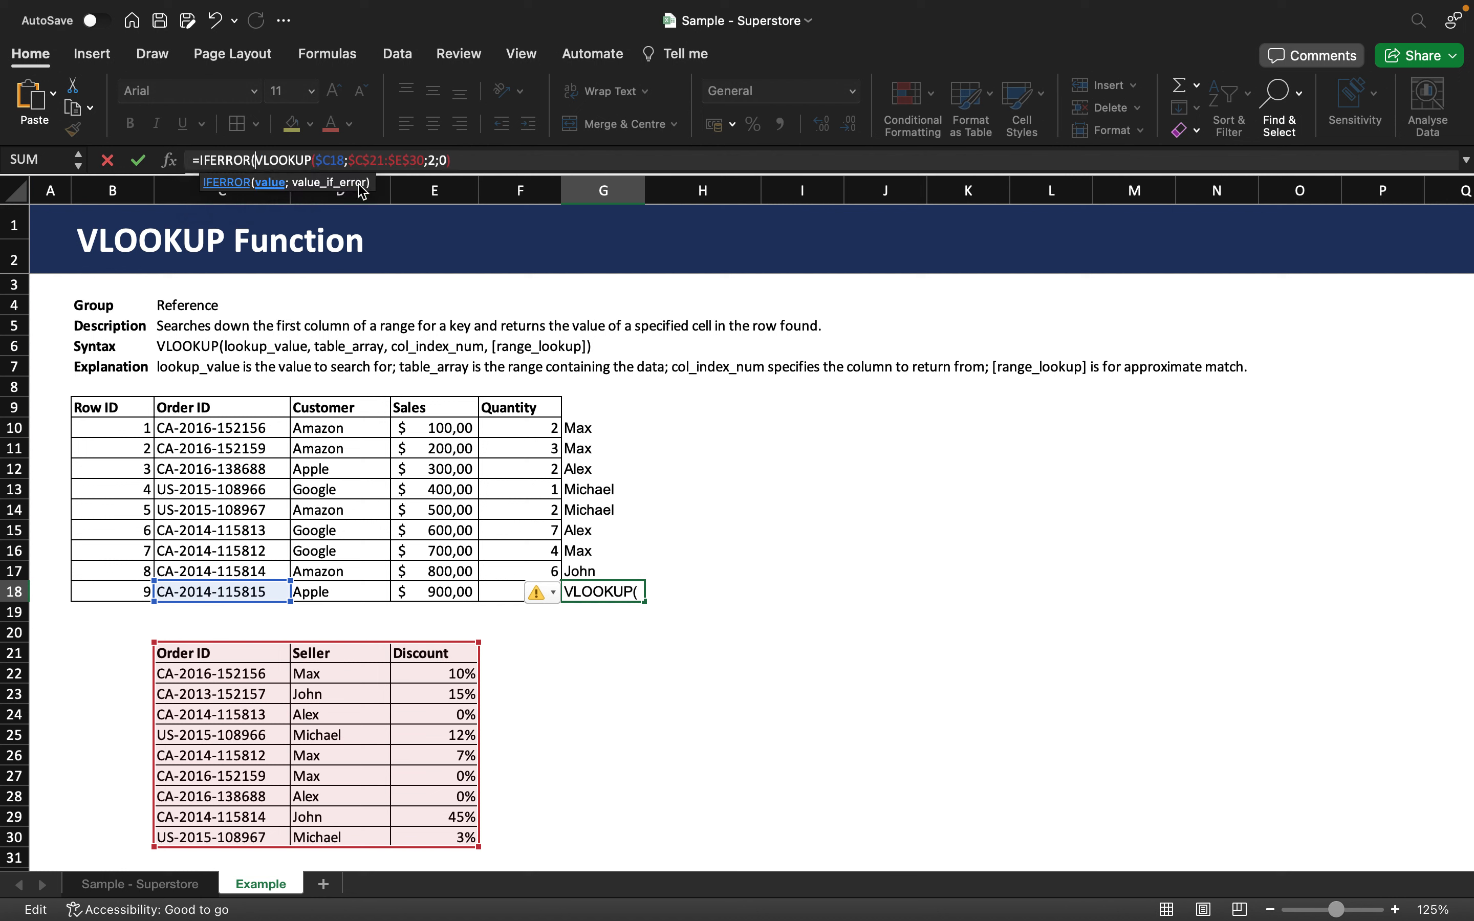
click(494, 160)
text(;)
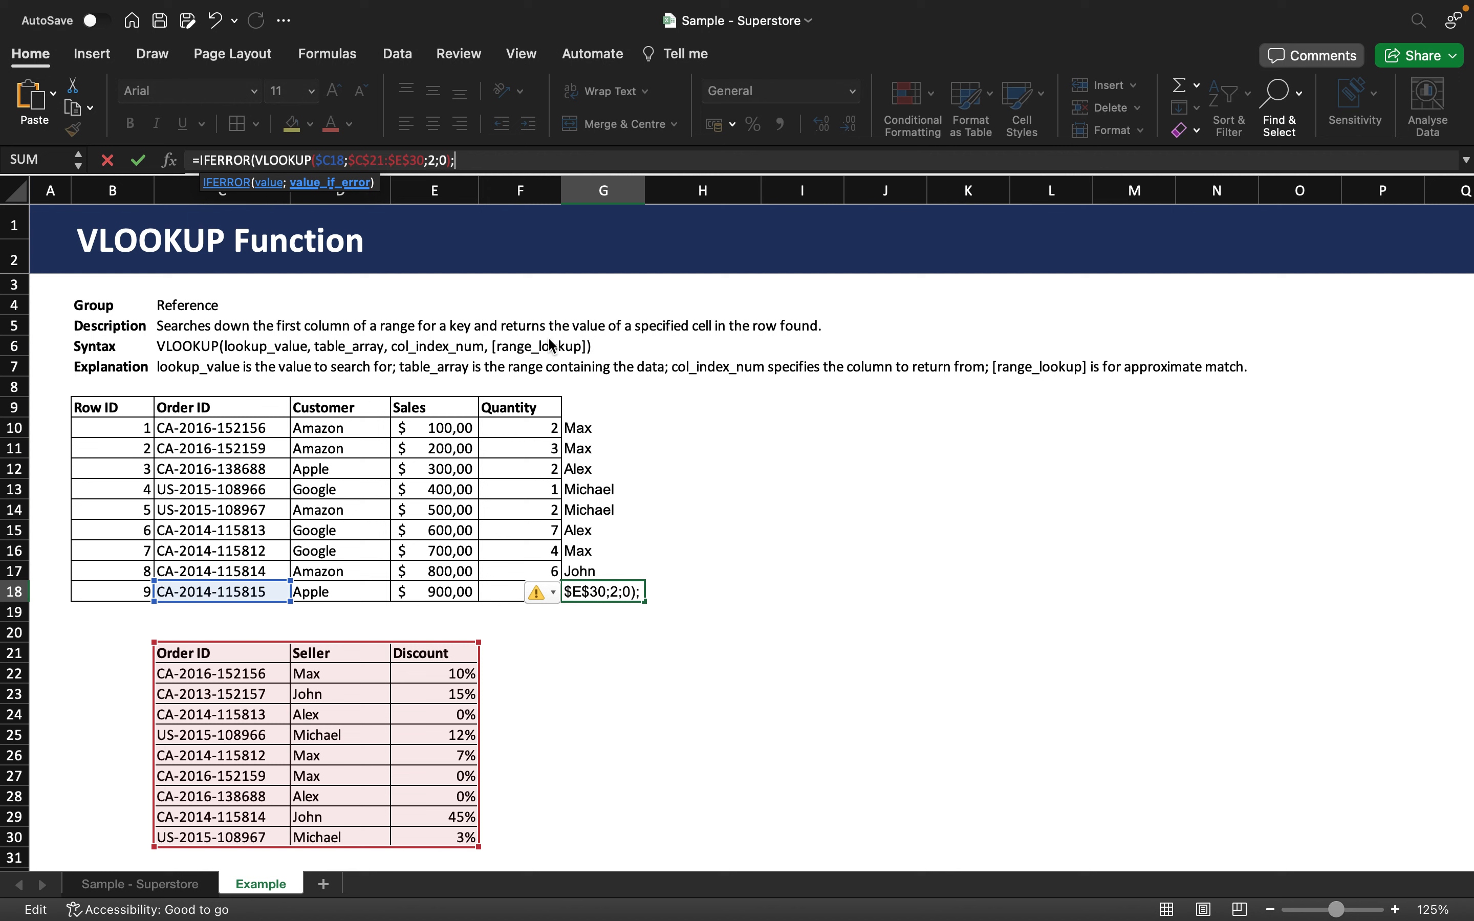
text("Seller not fou)
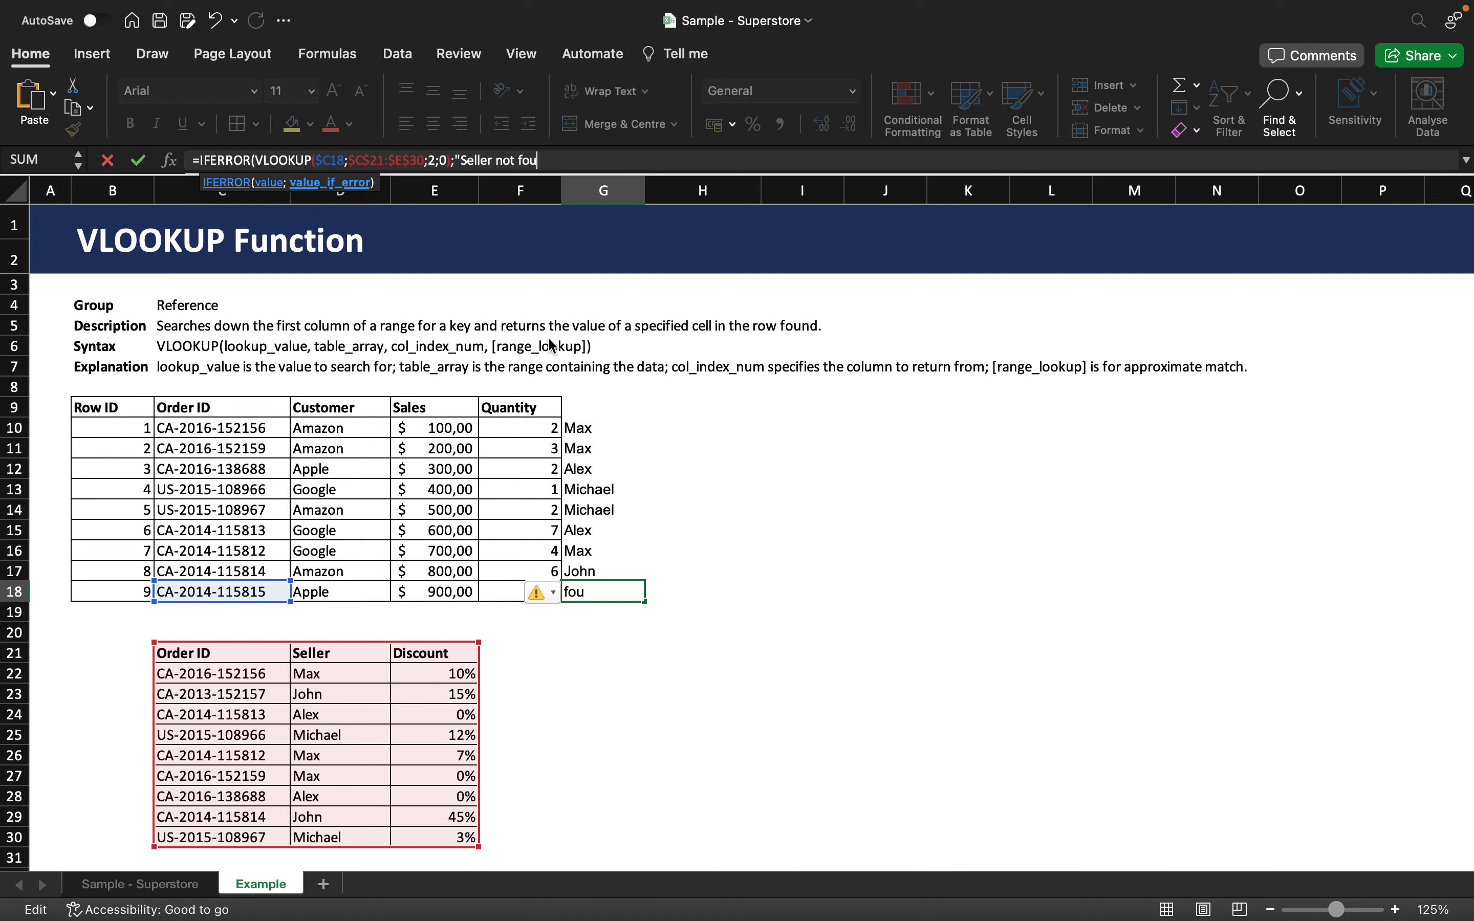
text(nd"))
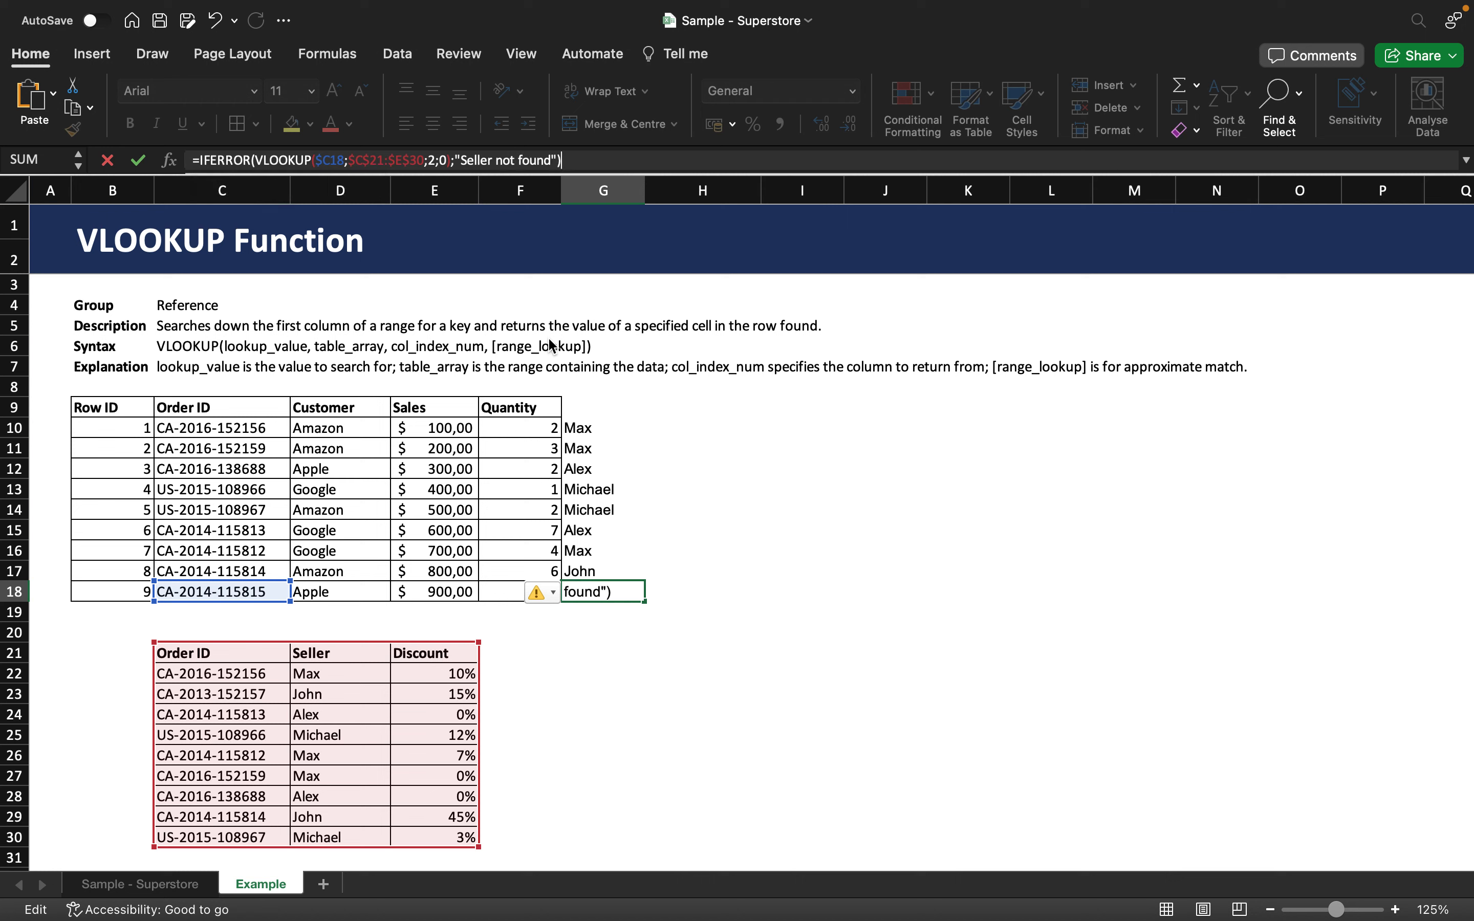
key(Return)
Step: Compare the IFERROR formula in G18 with the plain VLOOKUP formula in G17
click(597, 595)
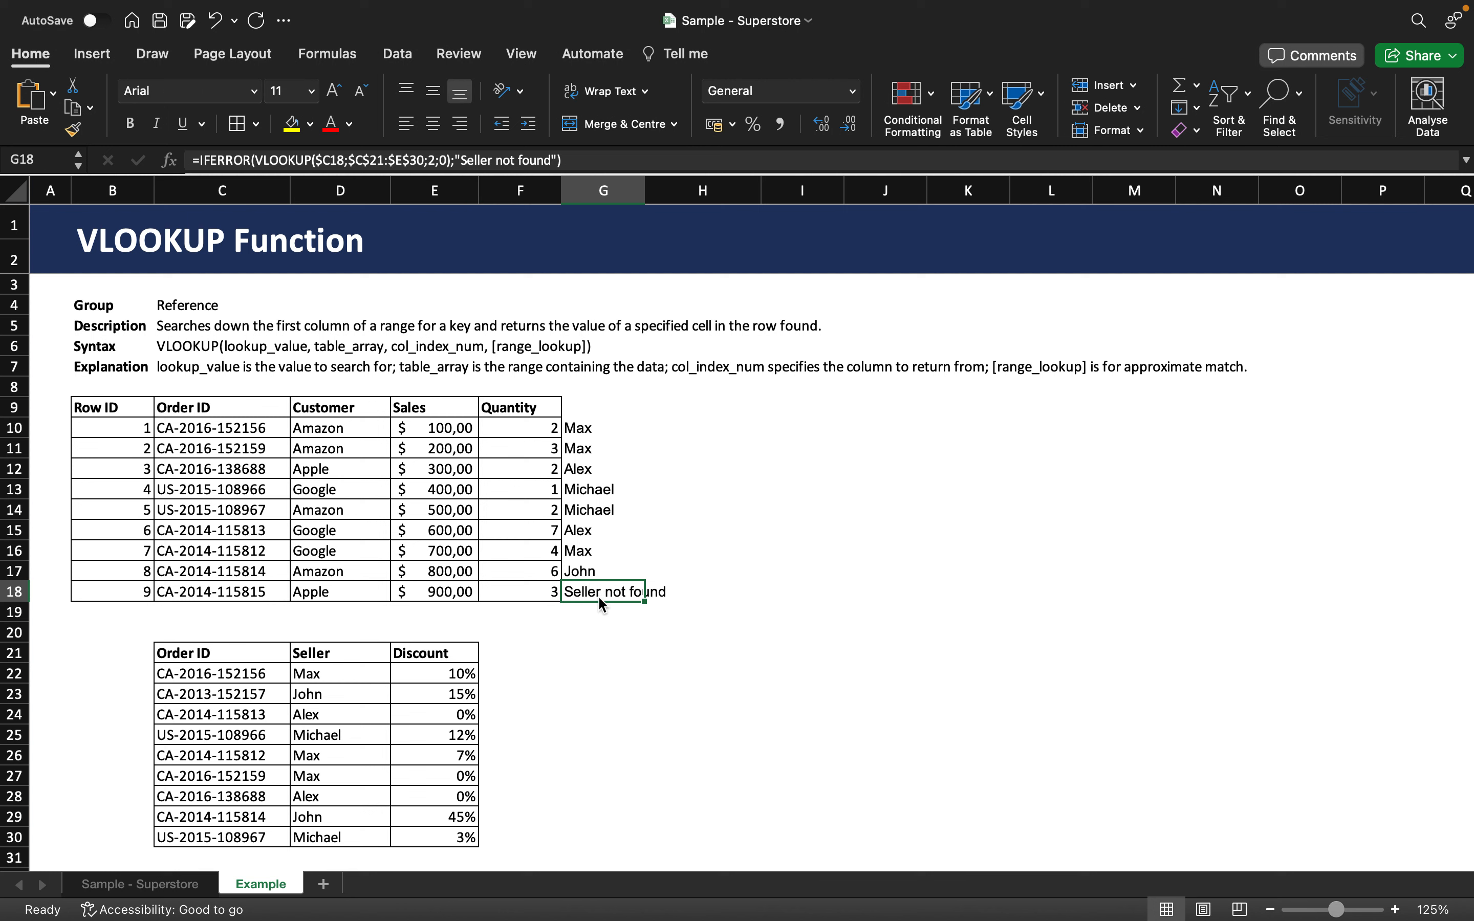
click(588, 572)
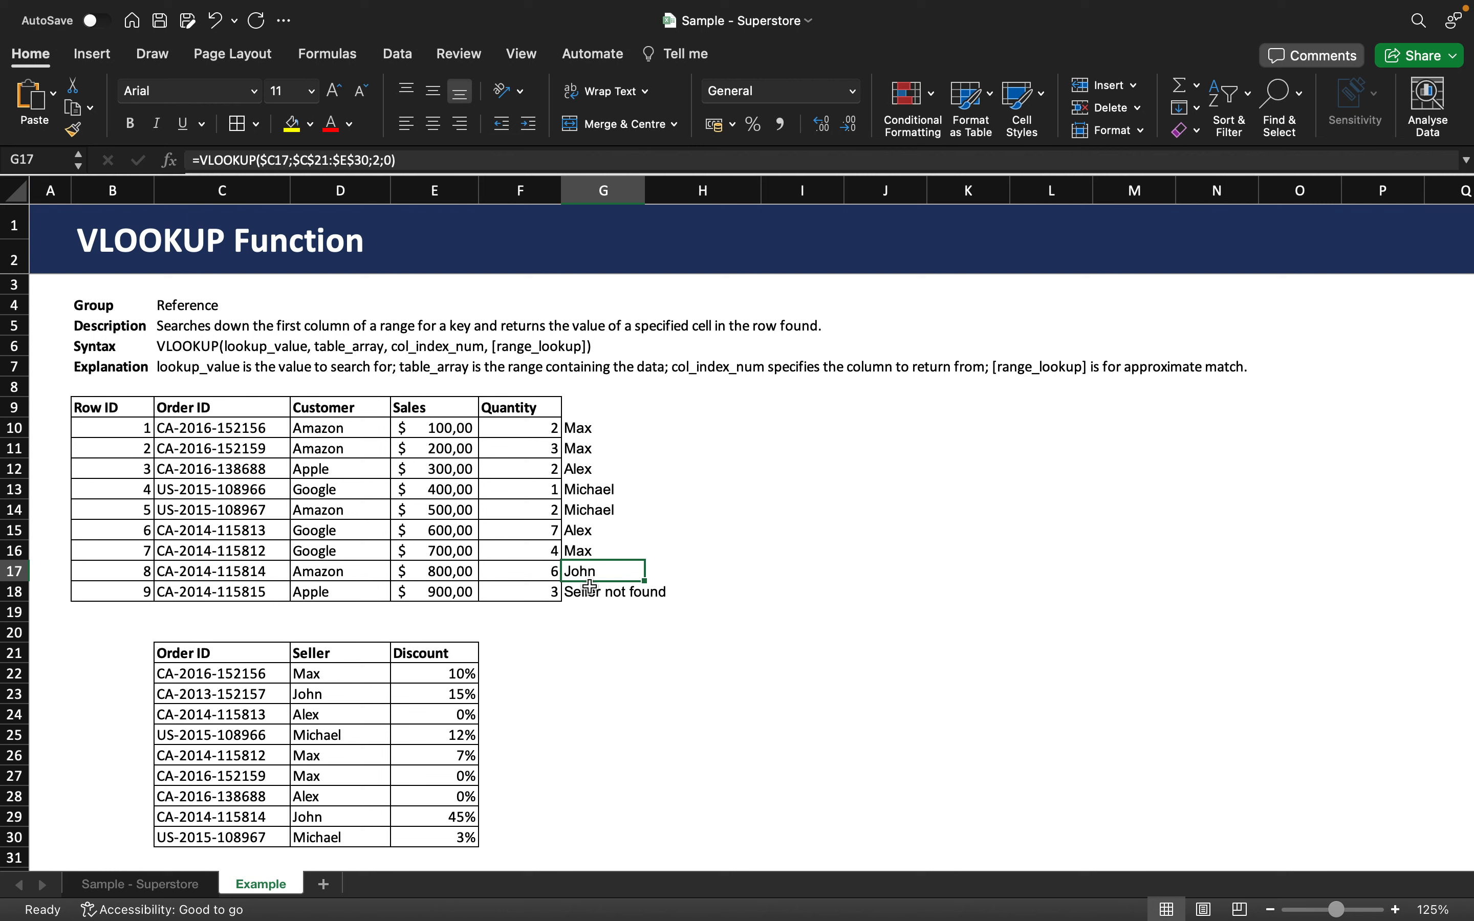
click(590, 588)
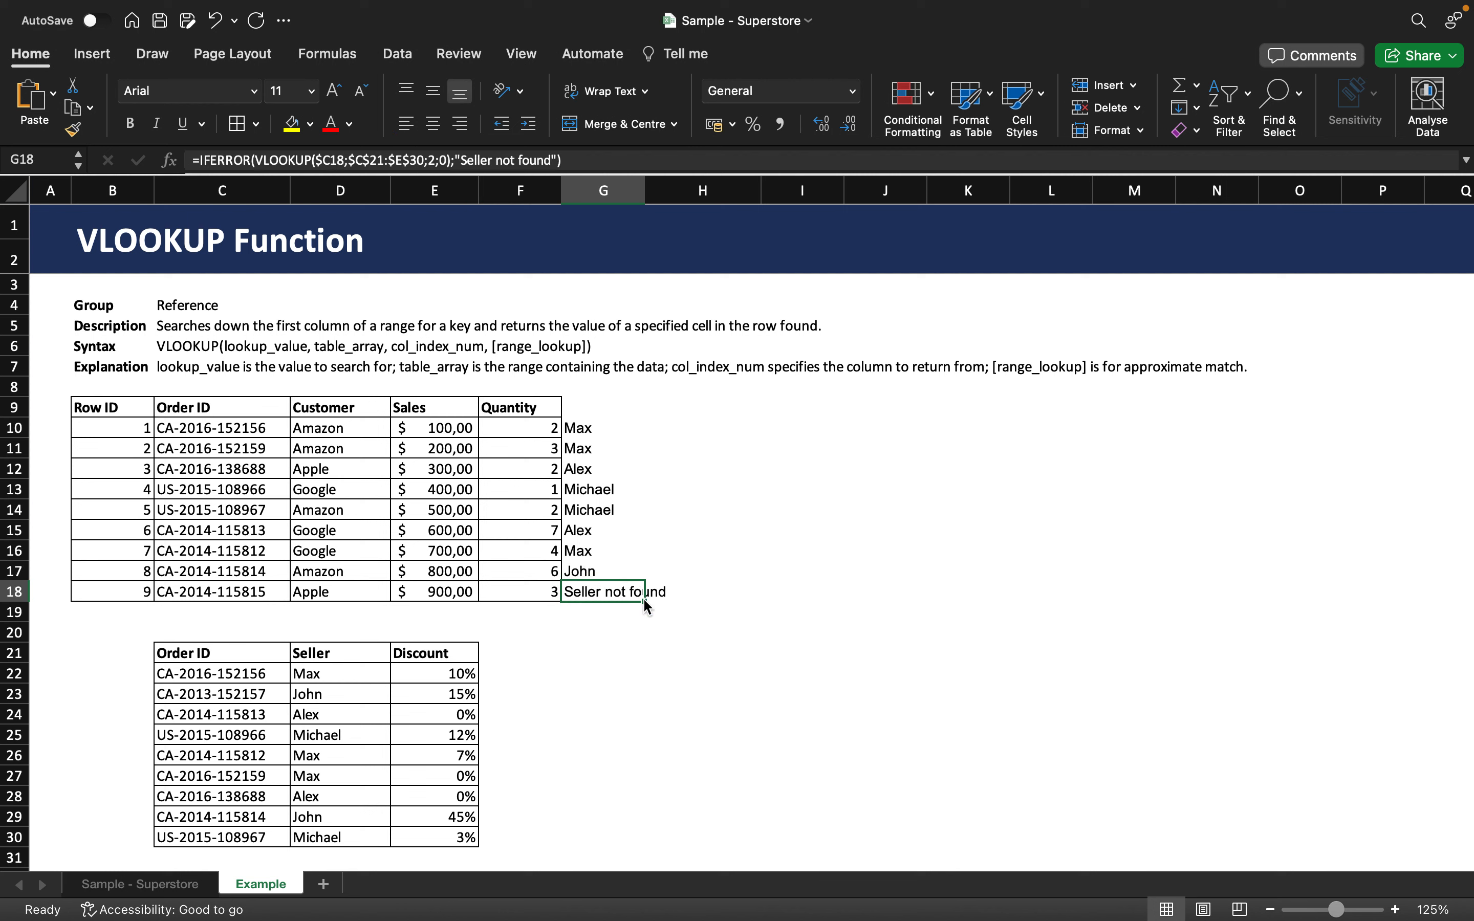
Step: Fill the IFERROR formula from G18 up through G10, and check the copied formulas in the column
drag(644, 601, 628, 422)
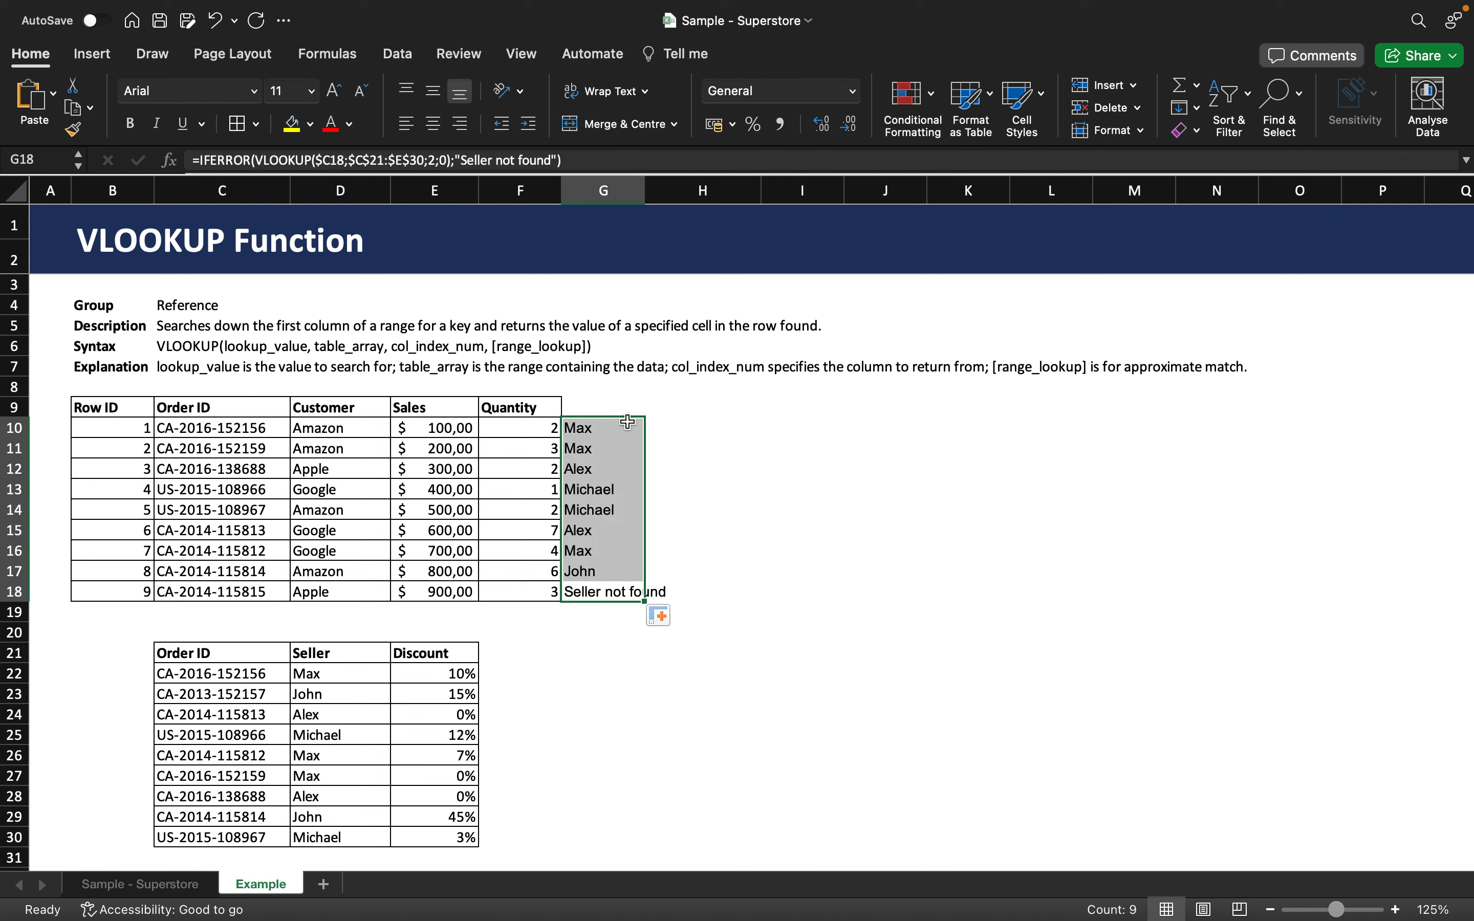
click(599, 572)
click(605, 555)
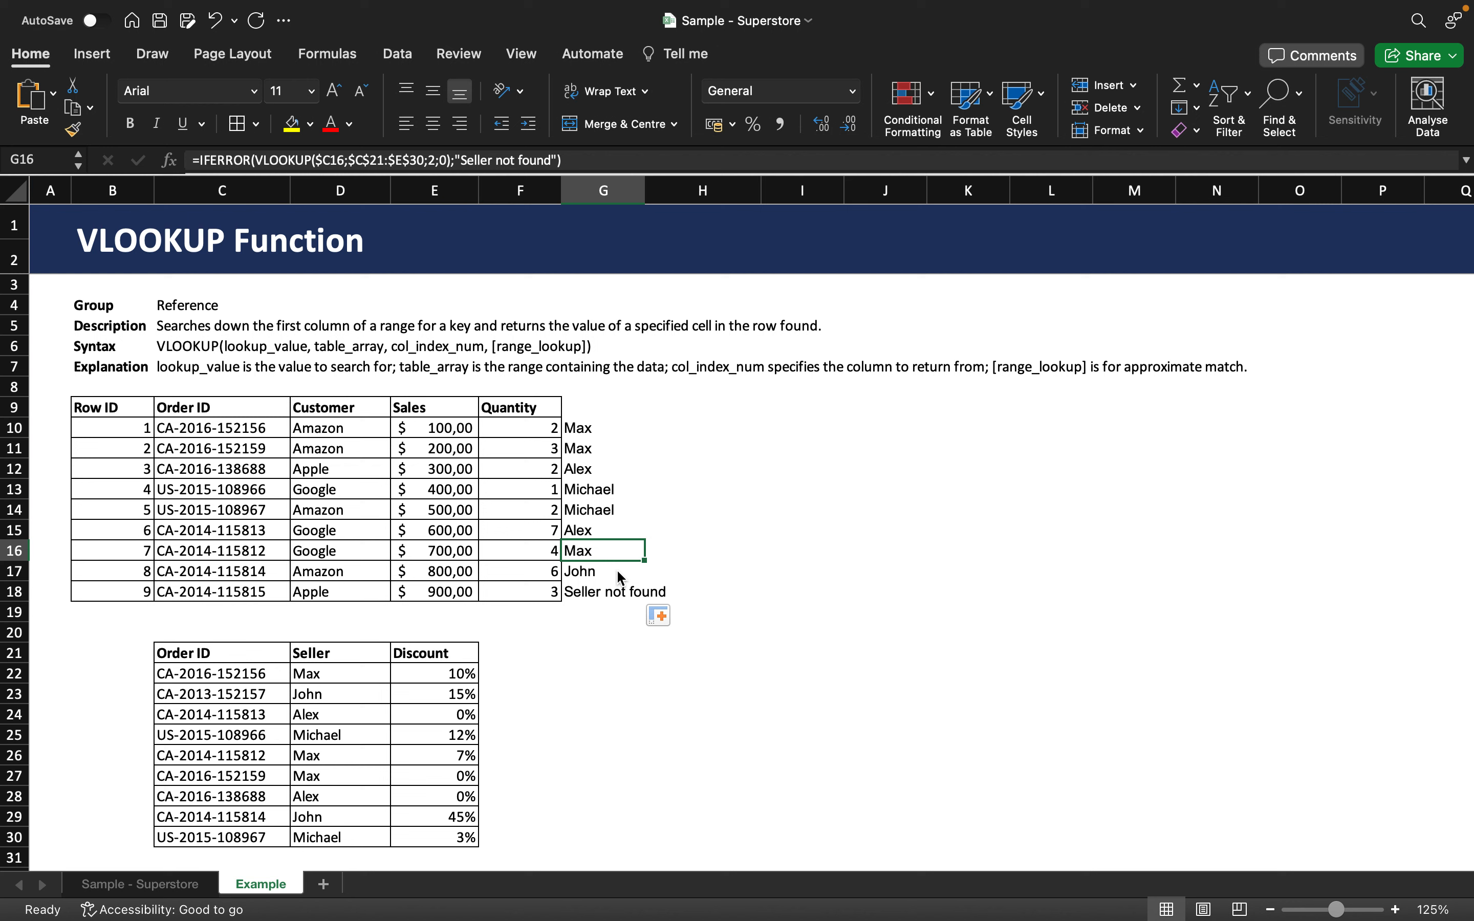
click(589, 594)
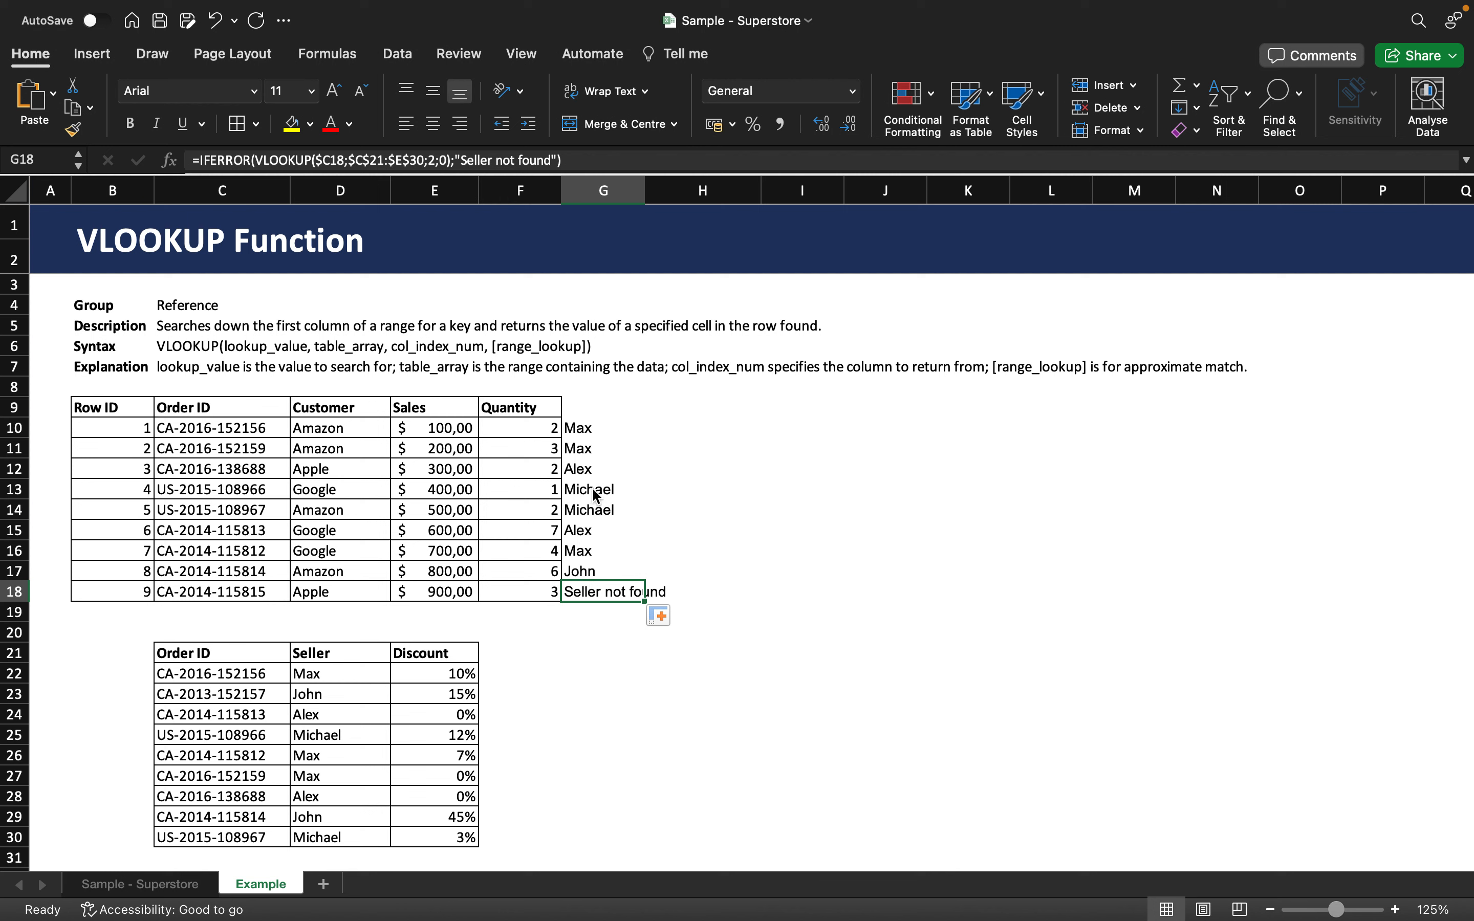
key(Up)
key(Up)
key(Up)
key(Up)
key(Up)
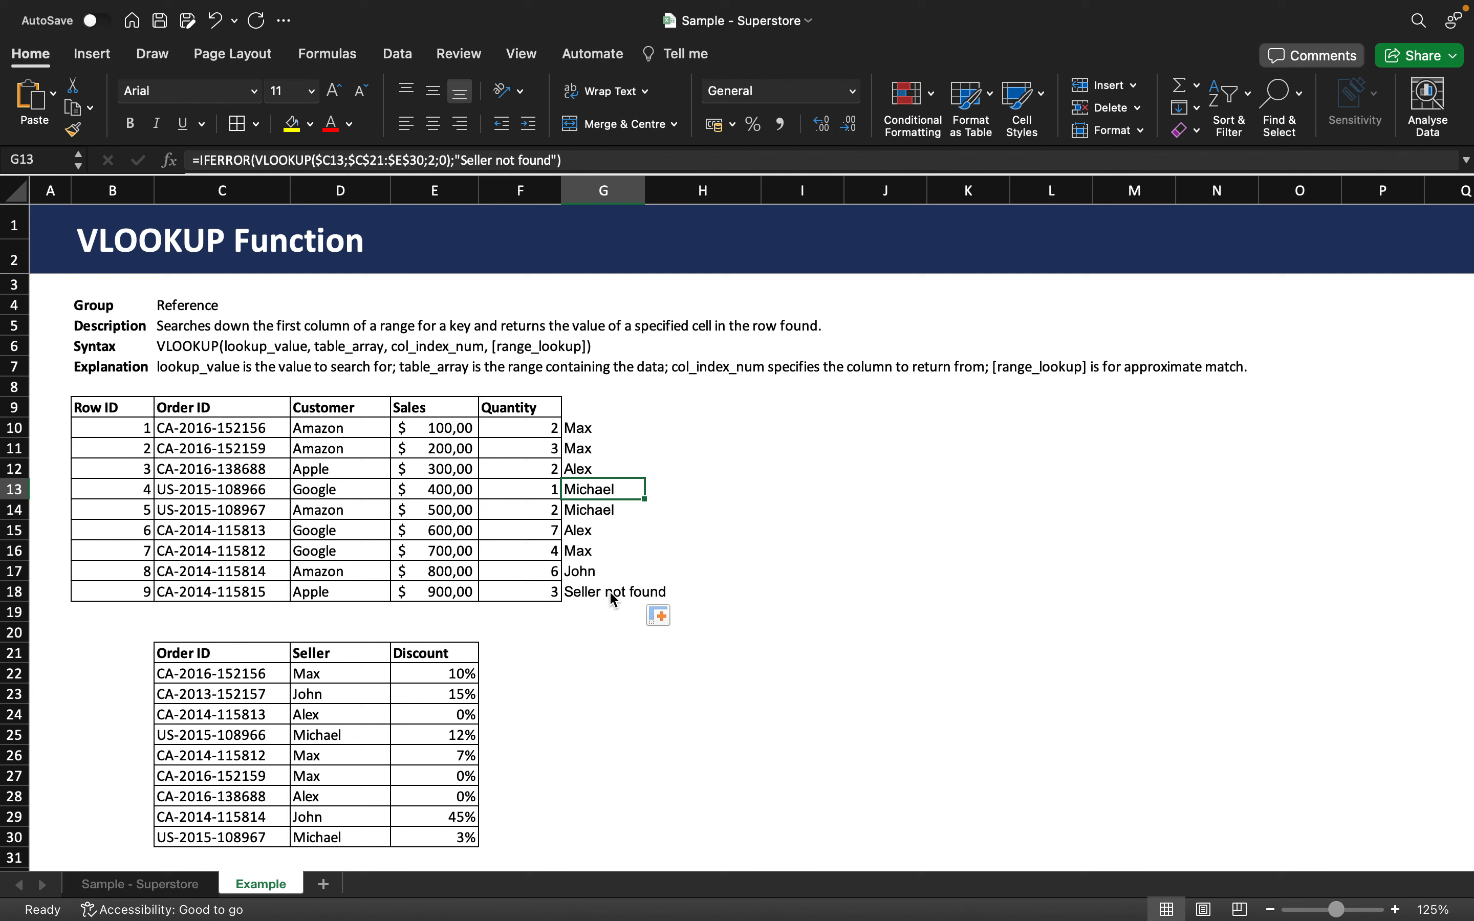
Step: Start a VLOOKUP formula in H10 with the order's Order ID as lookup value, locked to its column as $C10
click(679, 434)
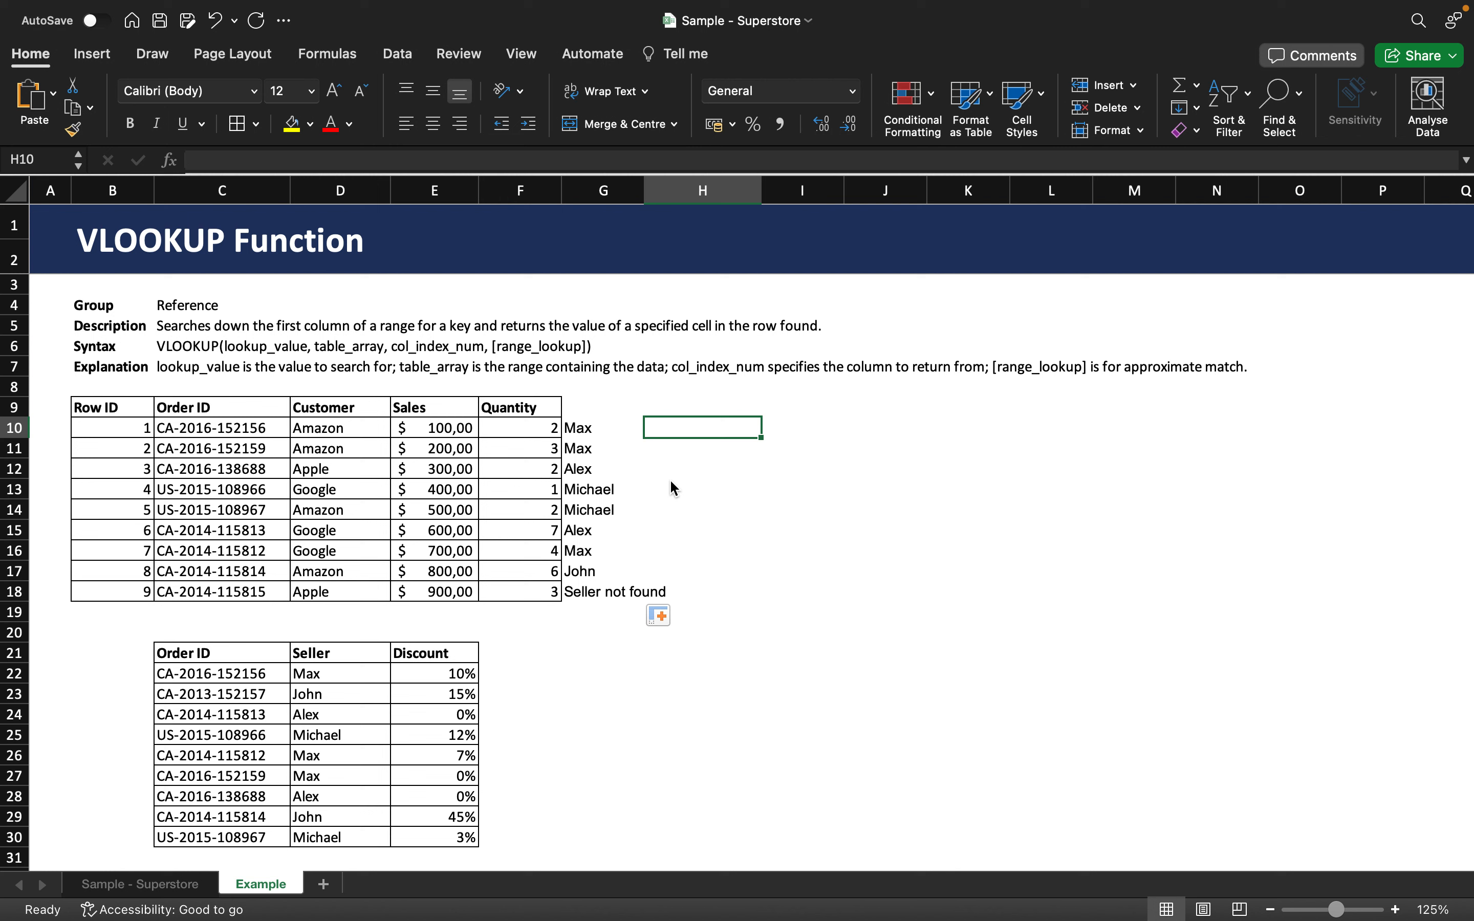
text(=)
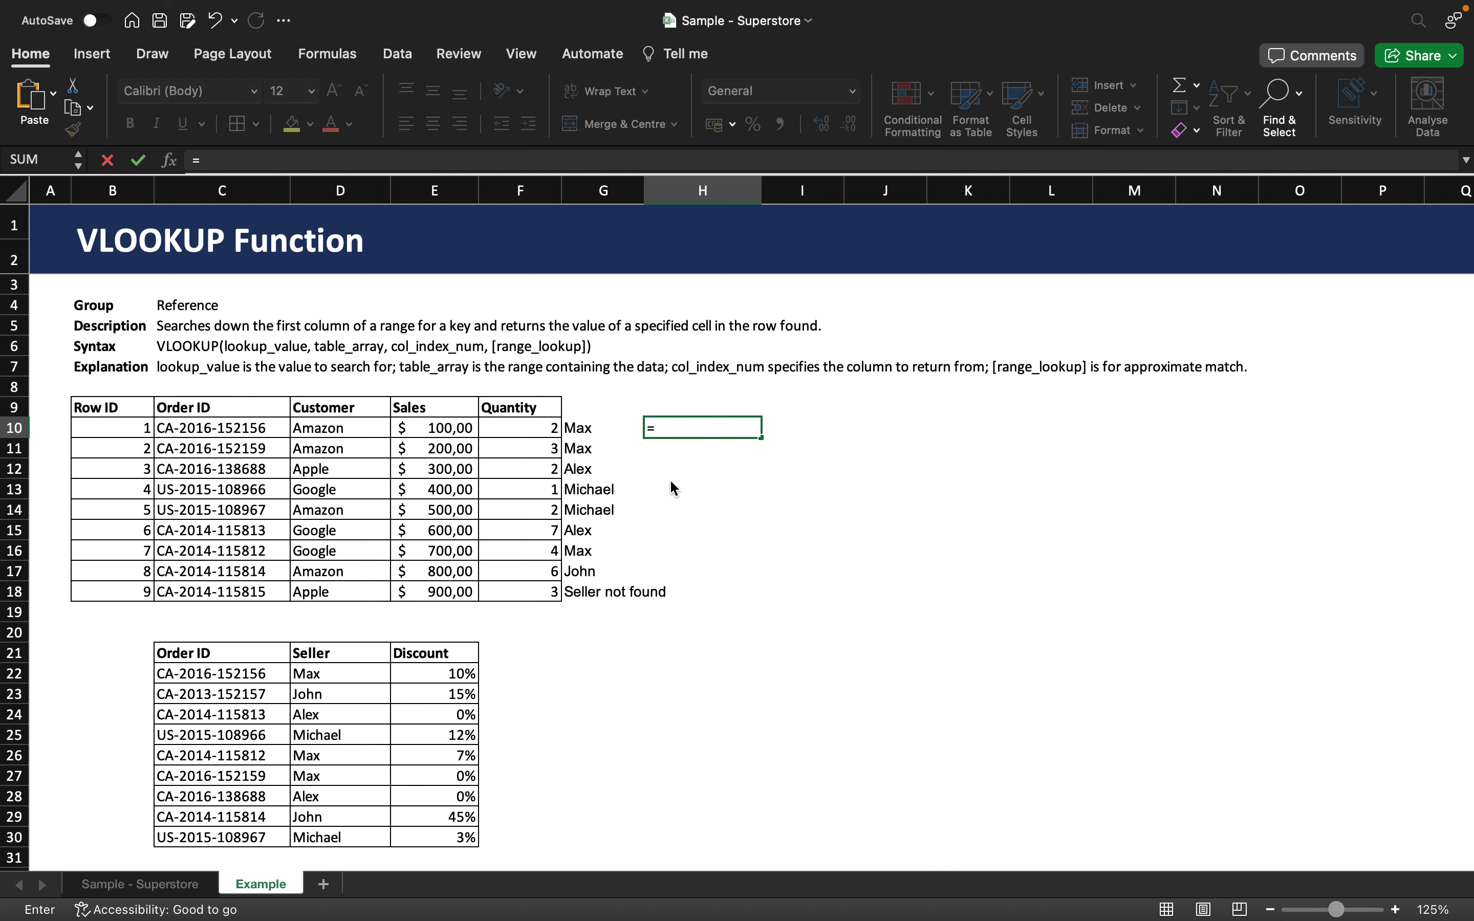
text(VLOOKUP()
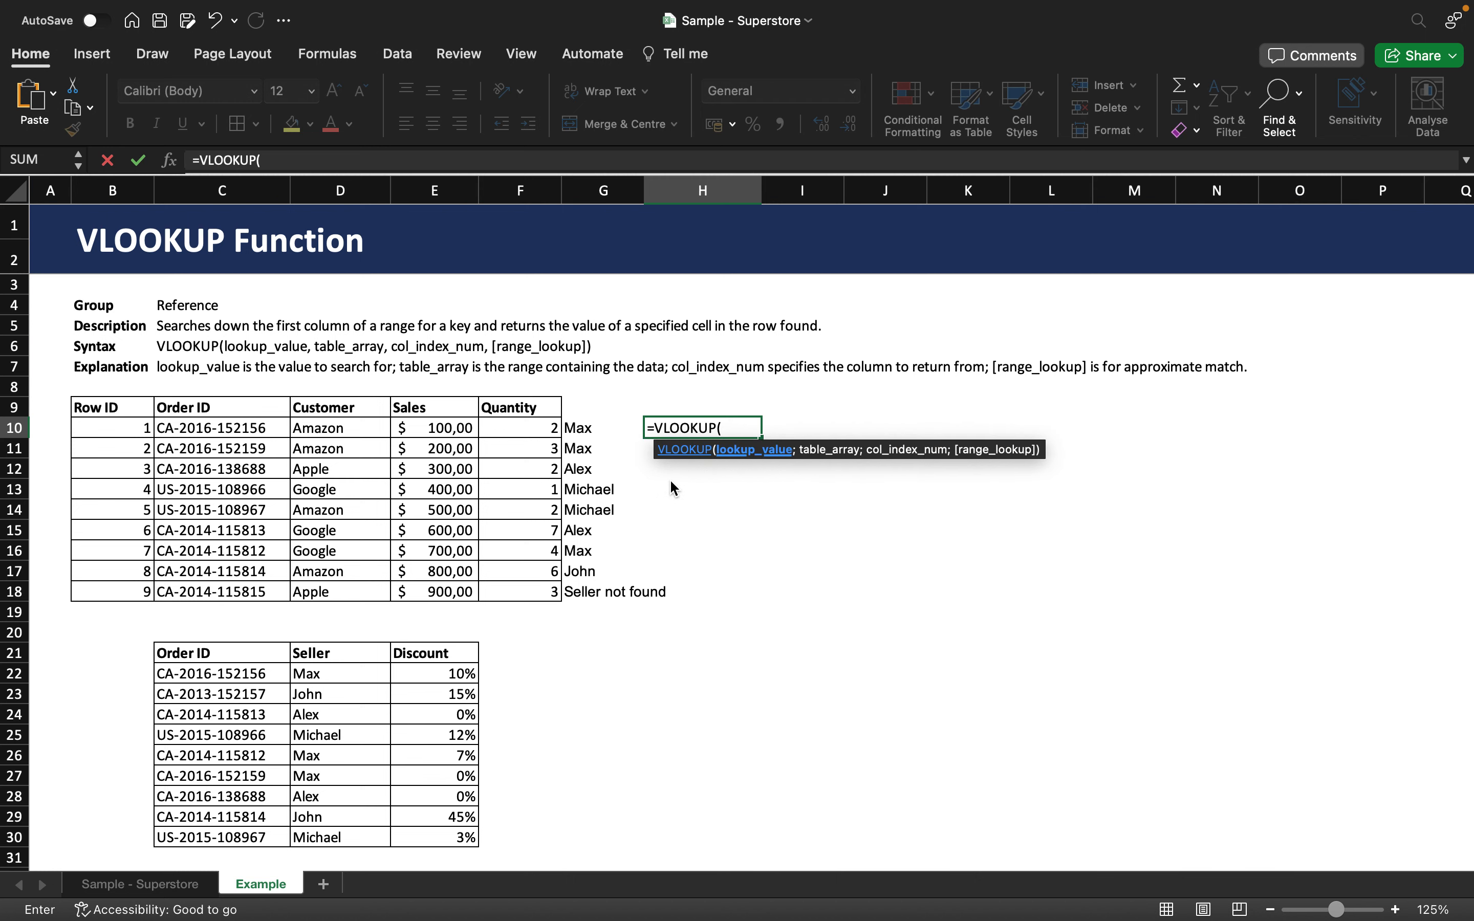
click(276, 433)
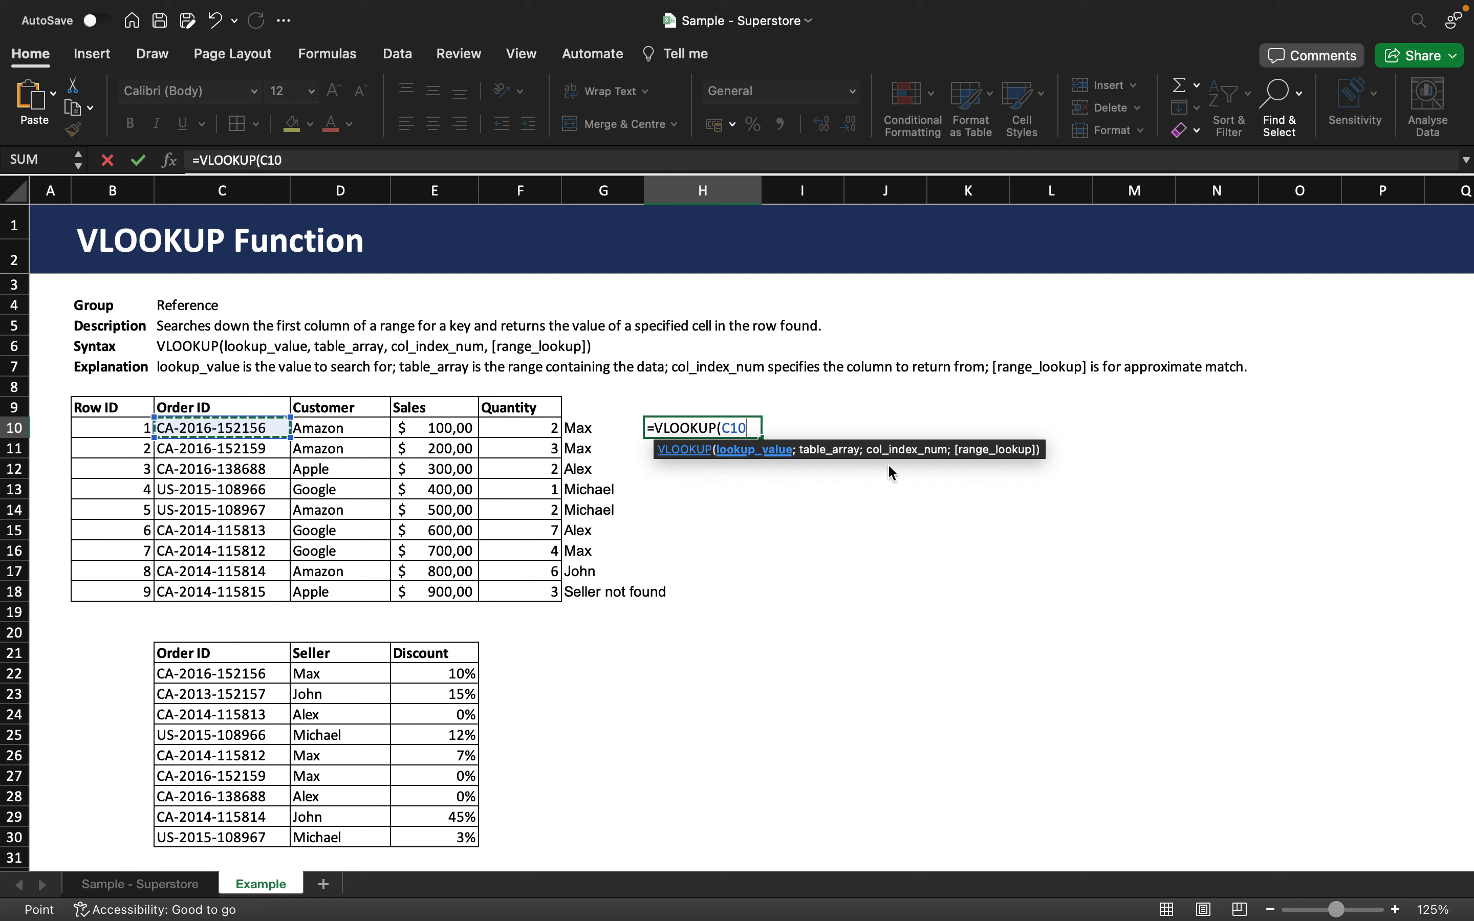
click(725, 436)
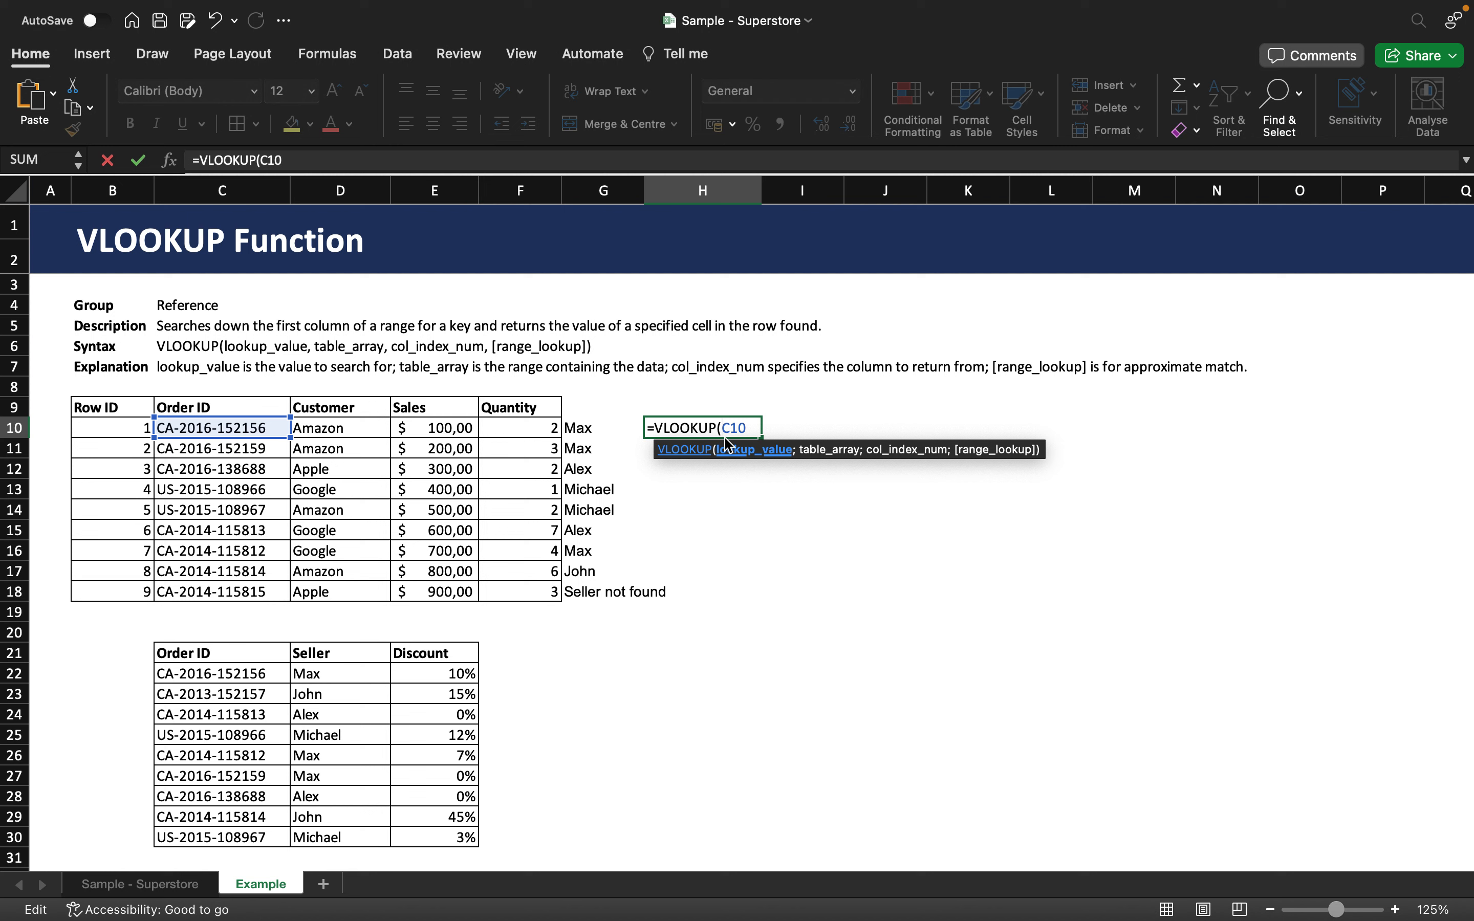
text($)
click(754, 428)
text(;)
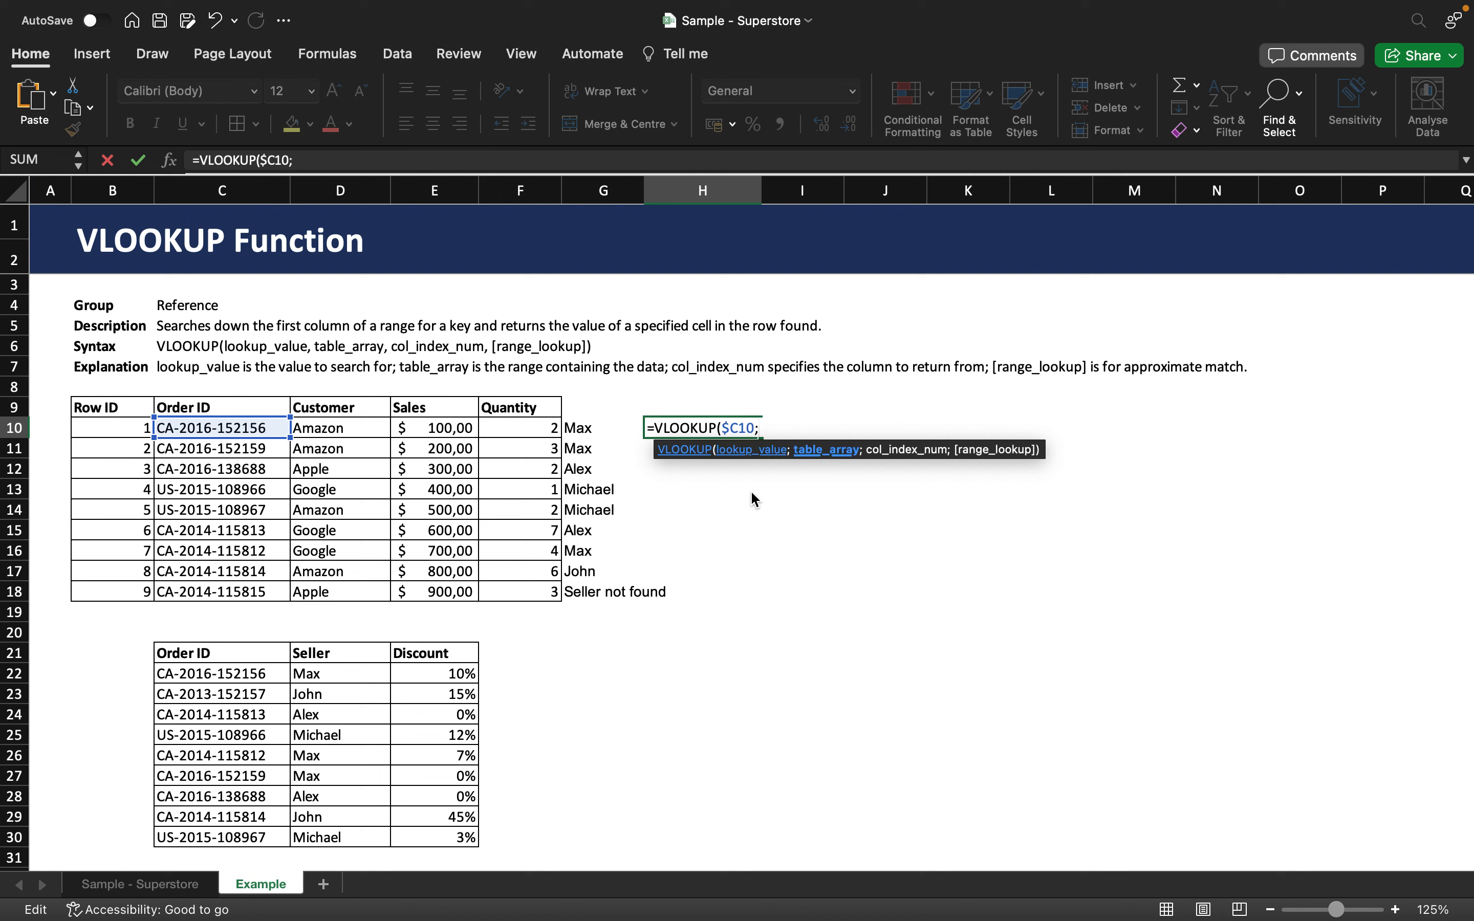
drag(208, 658, 477, 865)
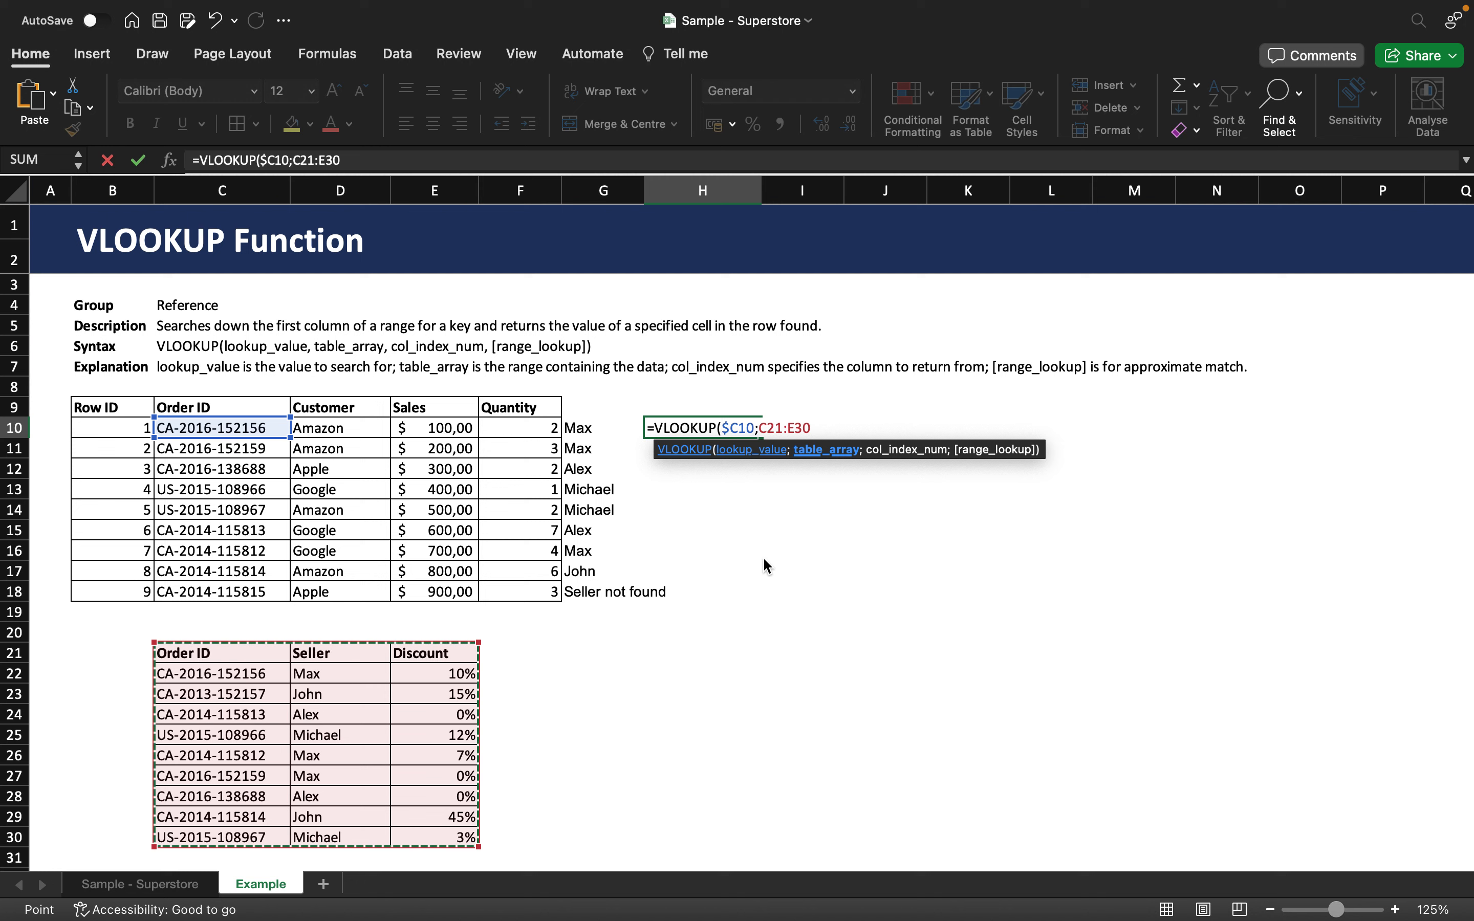
click(766, 426)
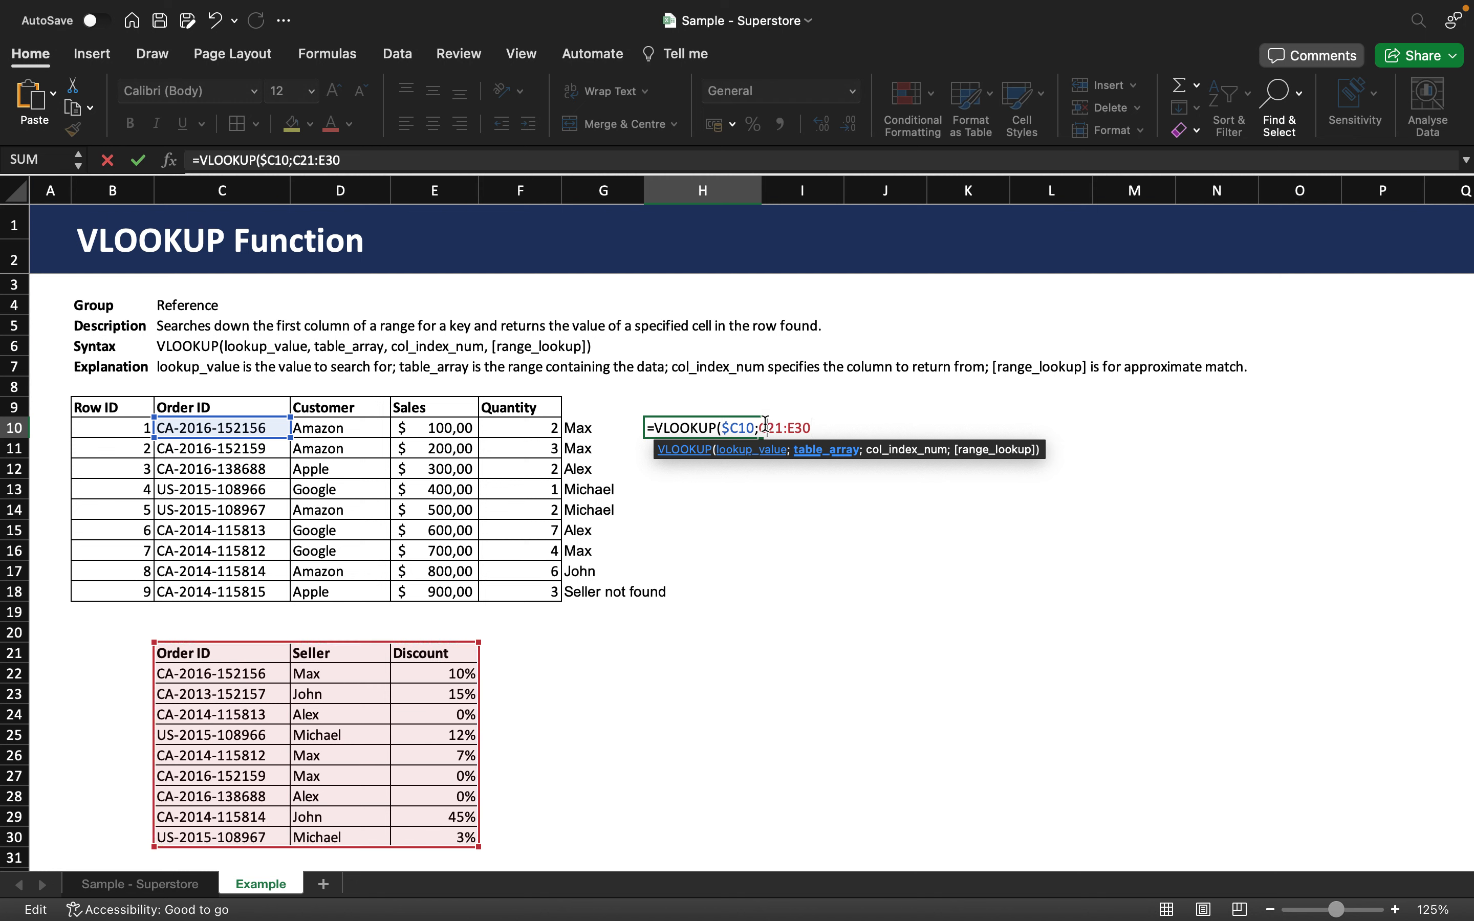
double_click(766, 426)
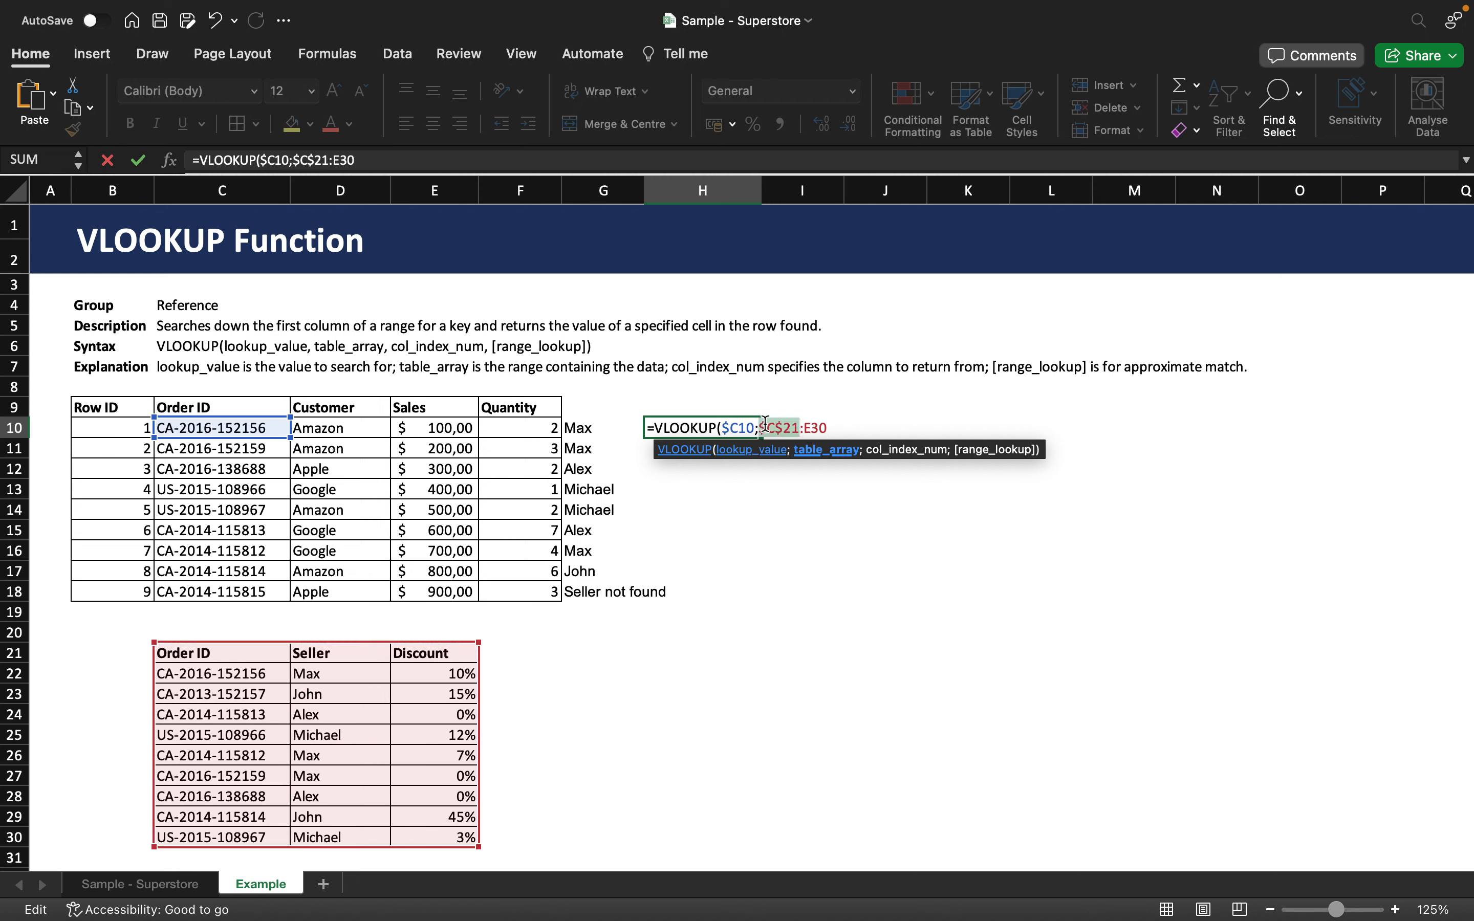
click(816, 414)
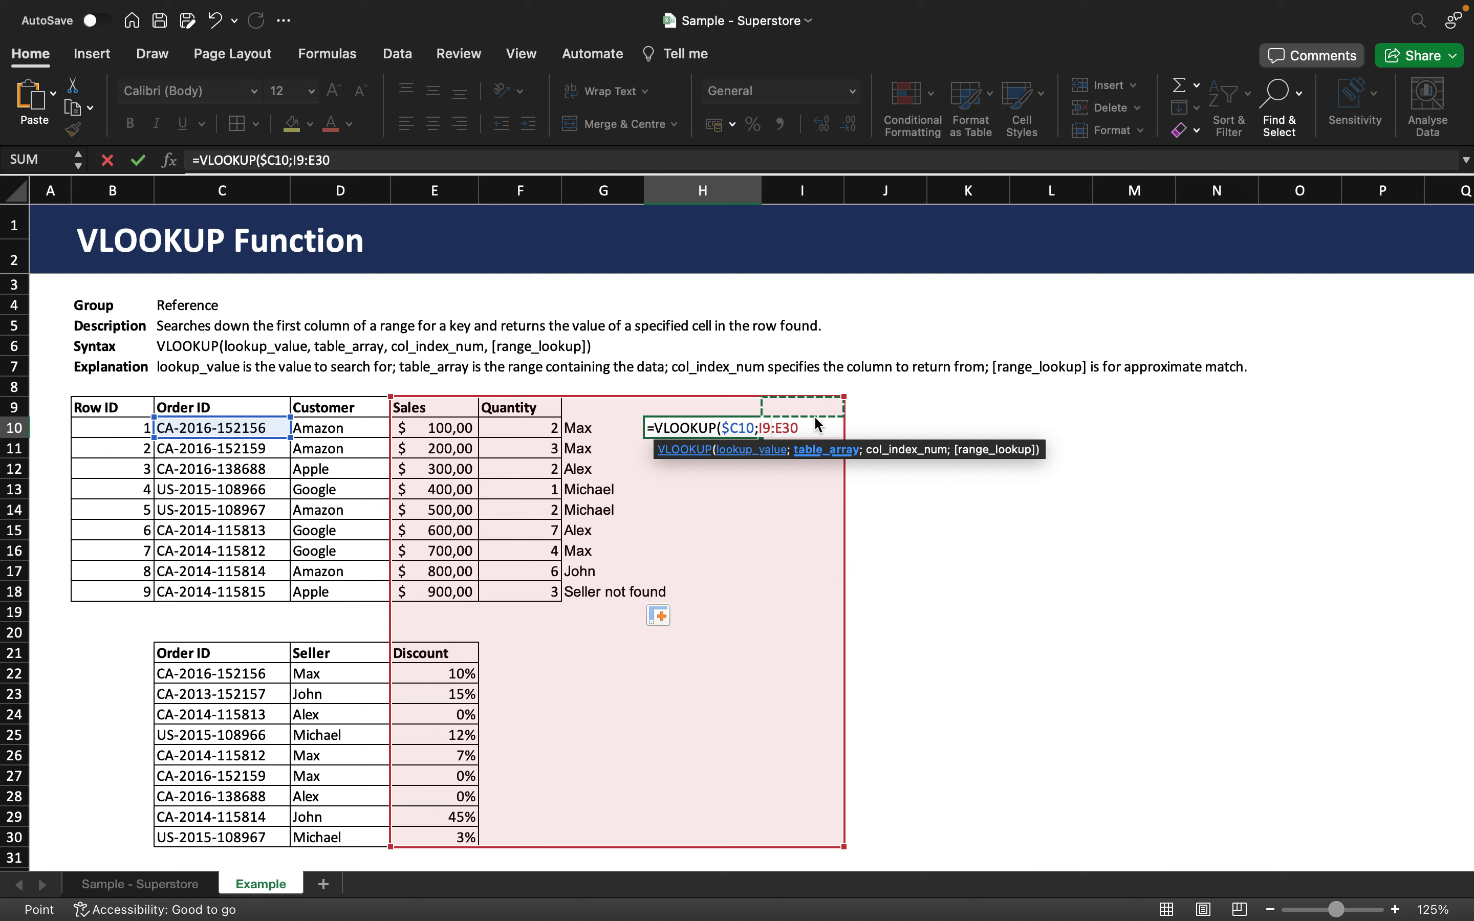
click(387, 161)
key(BackSpace)
key(BackSpace)
key(BackSpace)
key(BackSpace)
key(BackSpace)
key(BackSpace)
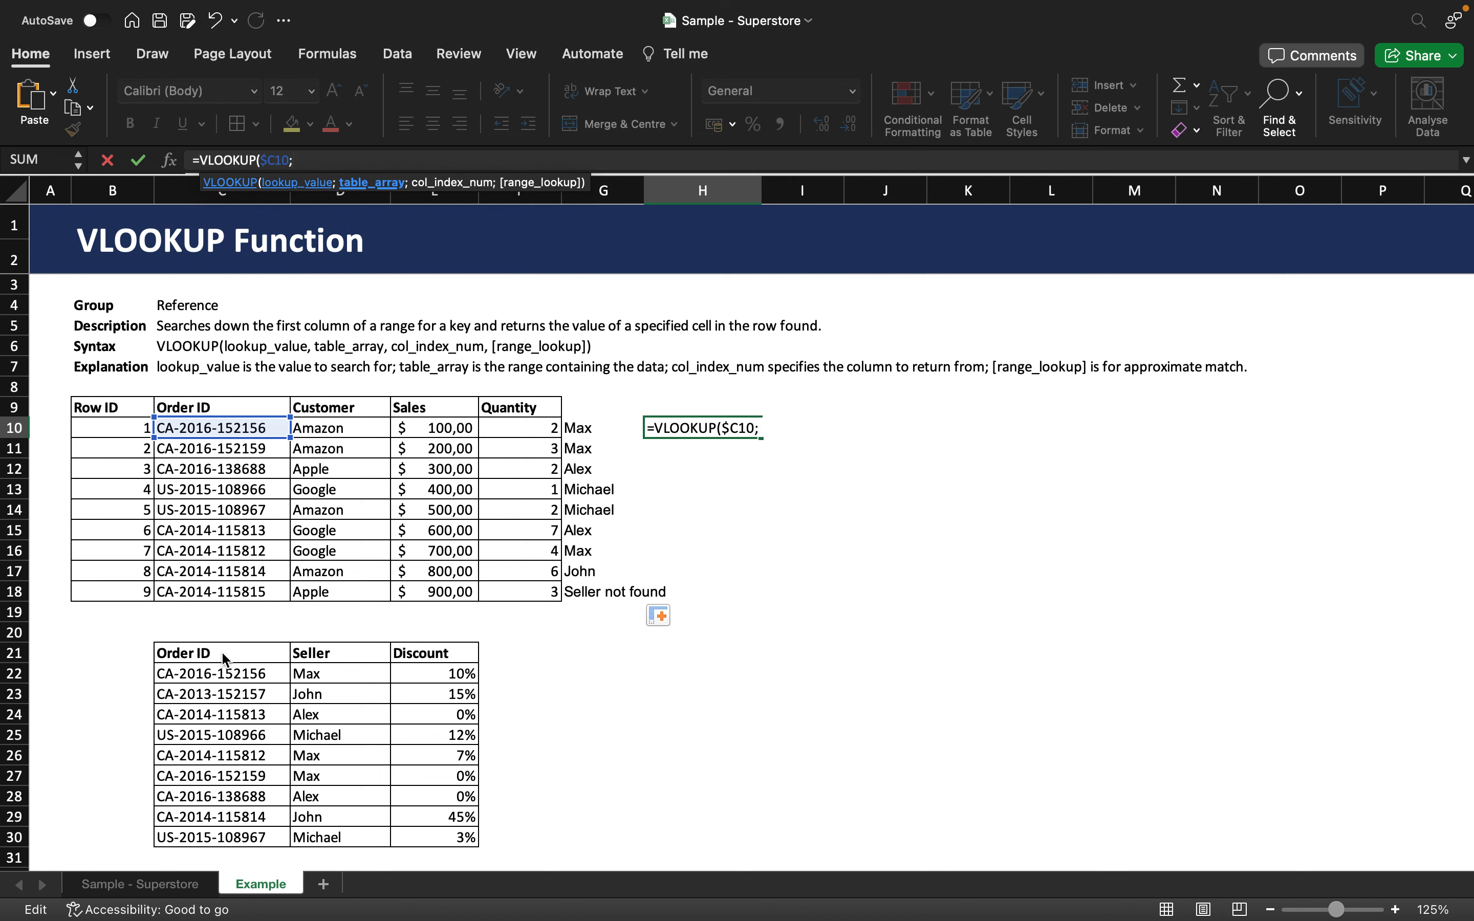
Step: Complete the H10 VLOOKUP with the absolute table array $C$21:$E$30, column index 3 and 0 for an exact match
drag(227, 659, 466, 844)
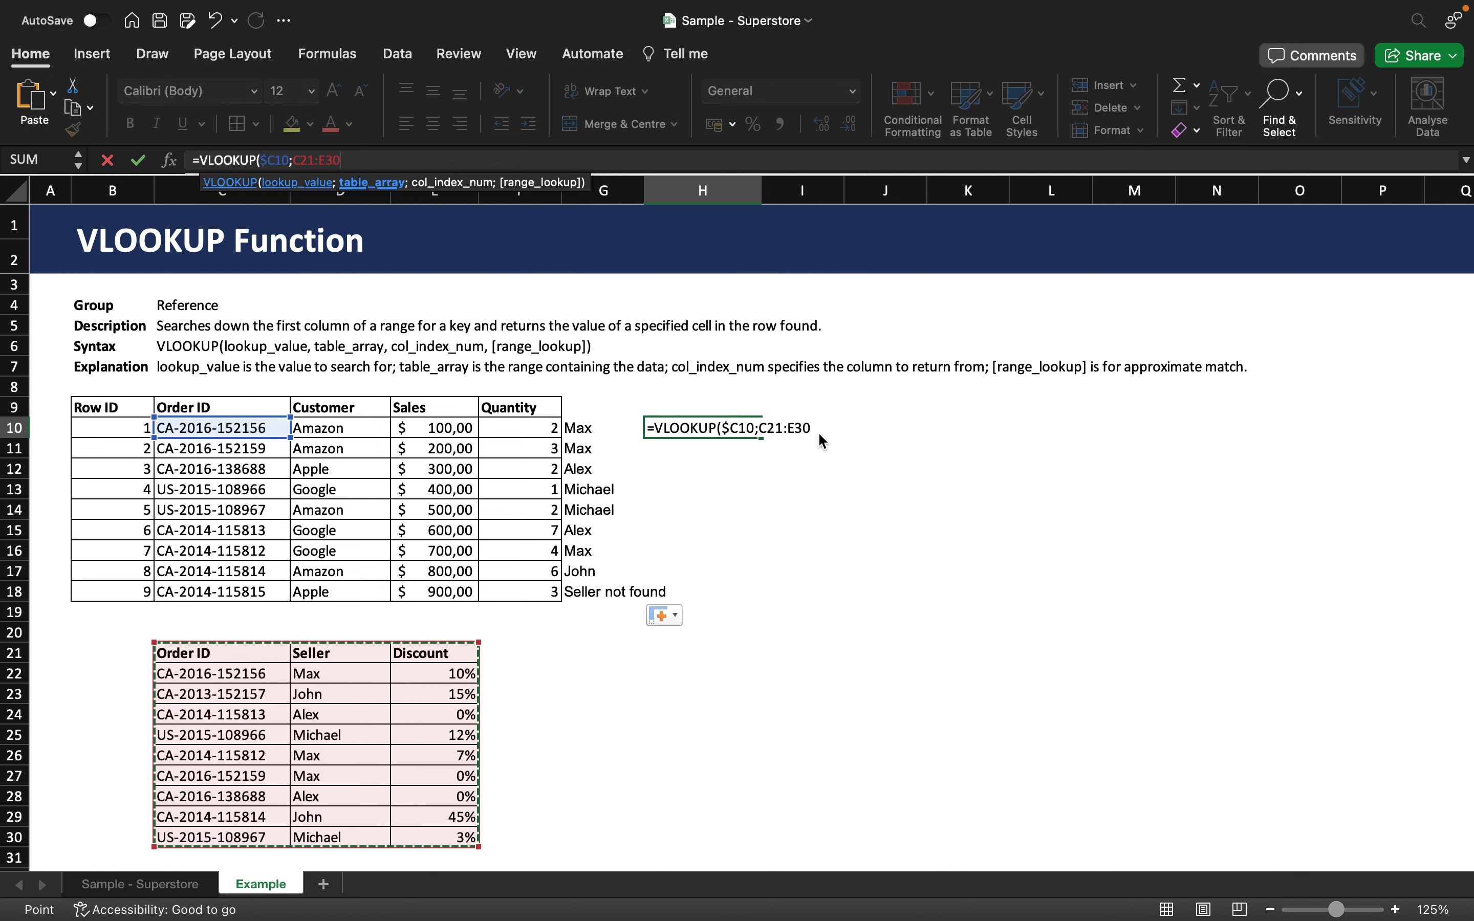
click(778, 428)
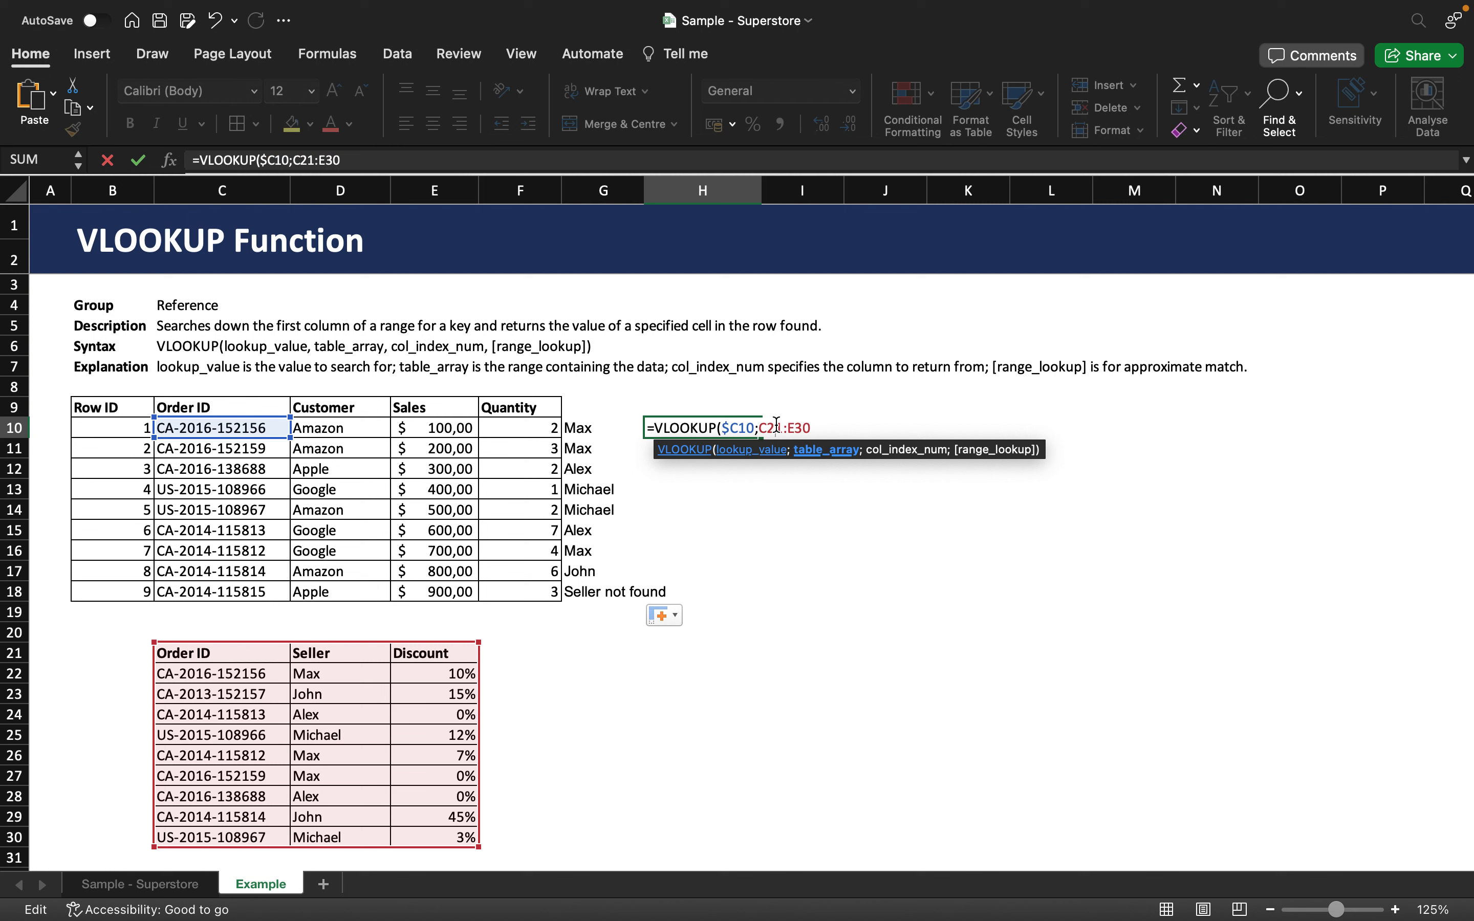
key(F4)
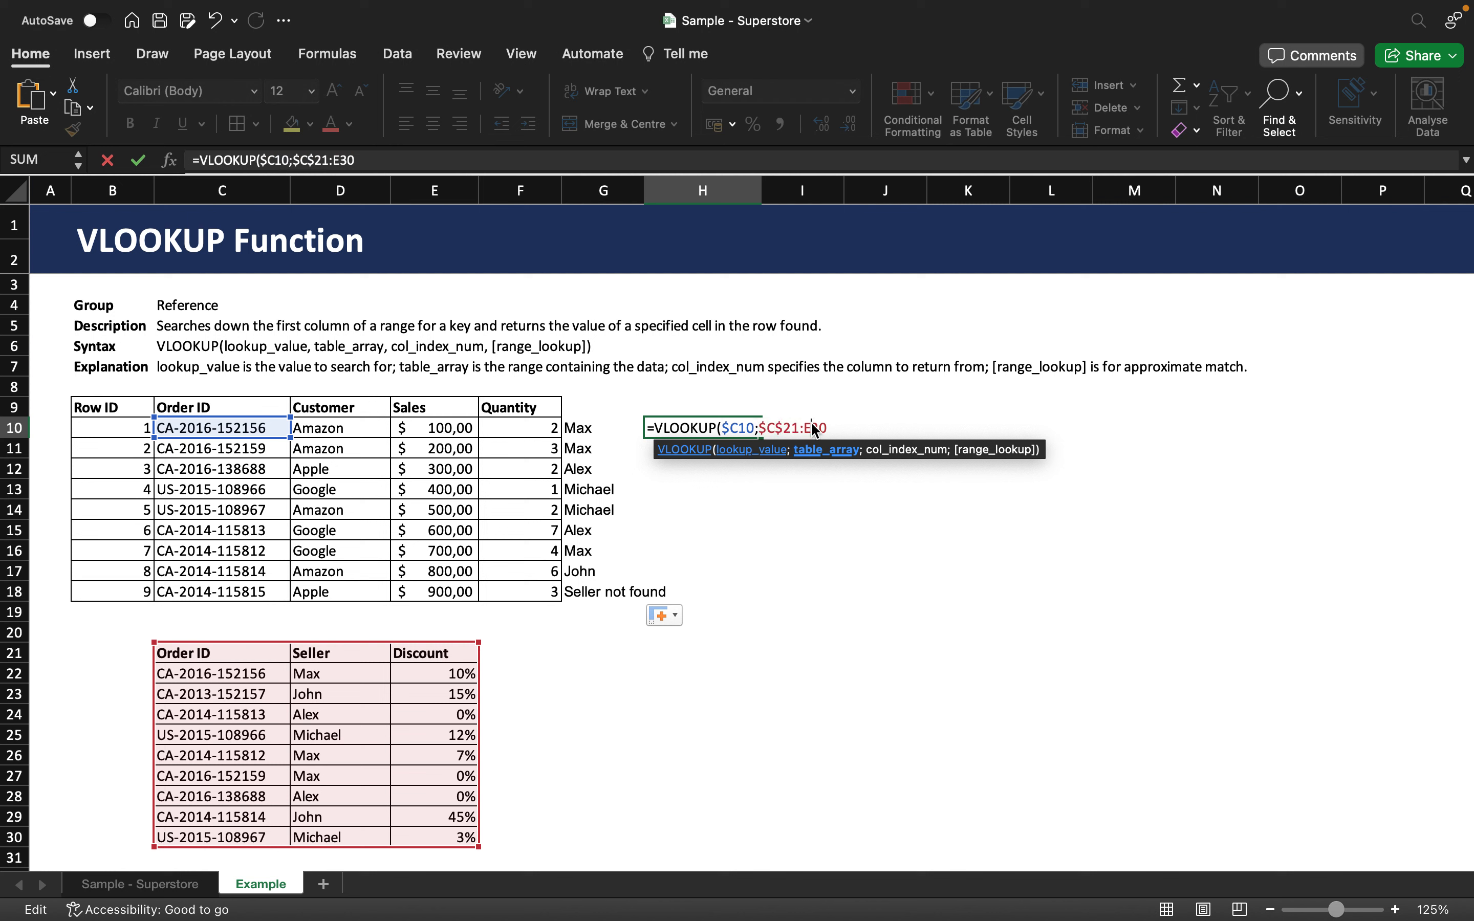
key(F4)
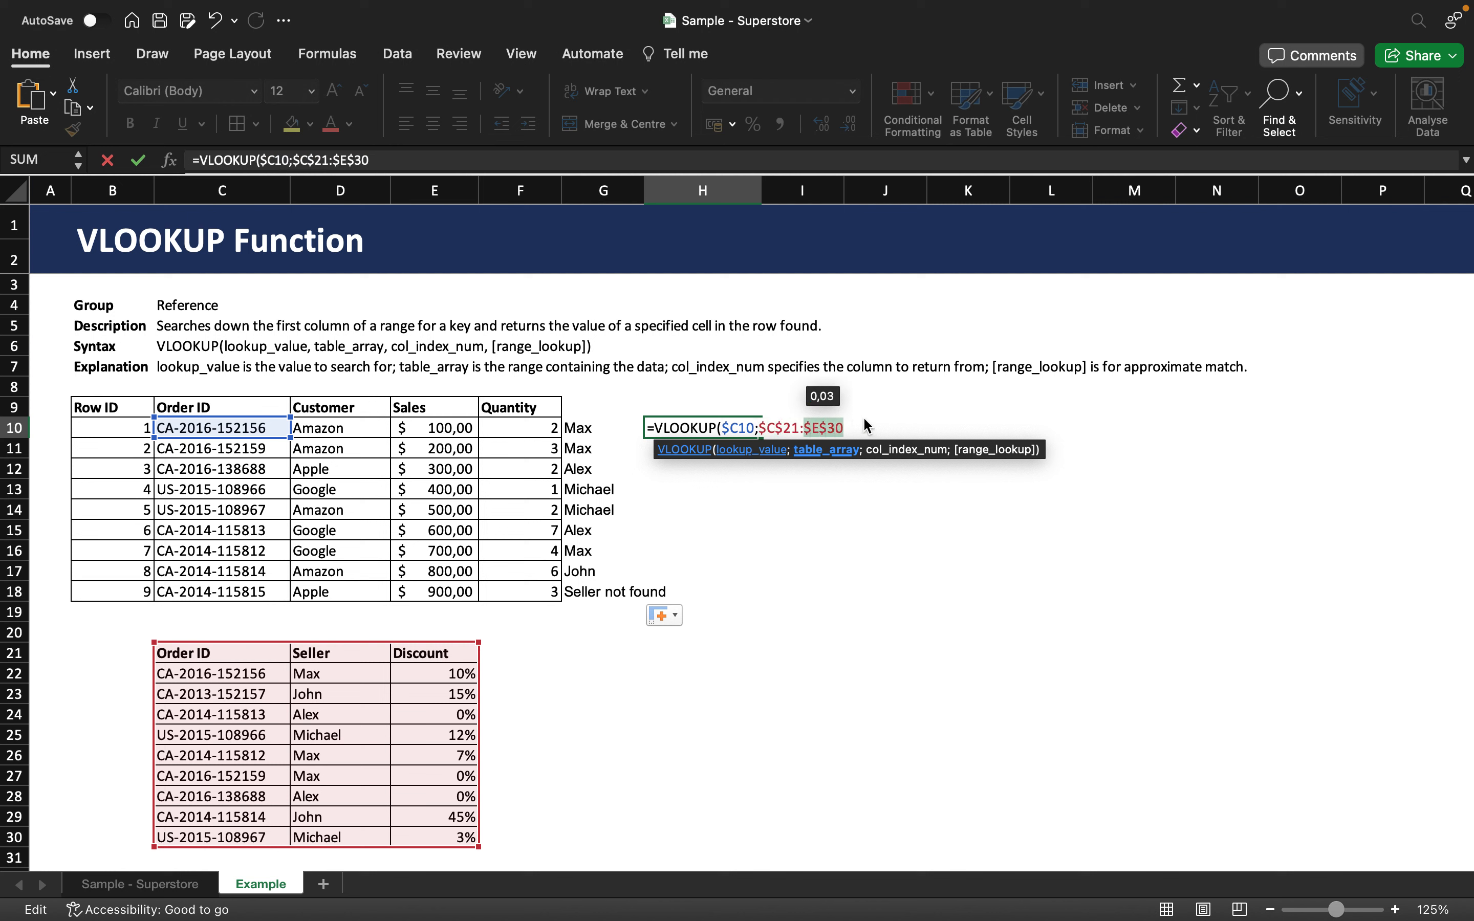
text(;)
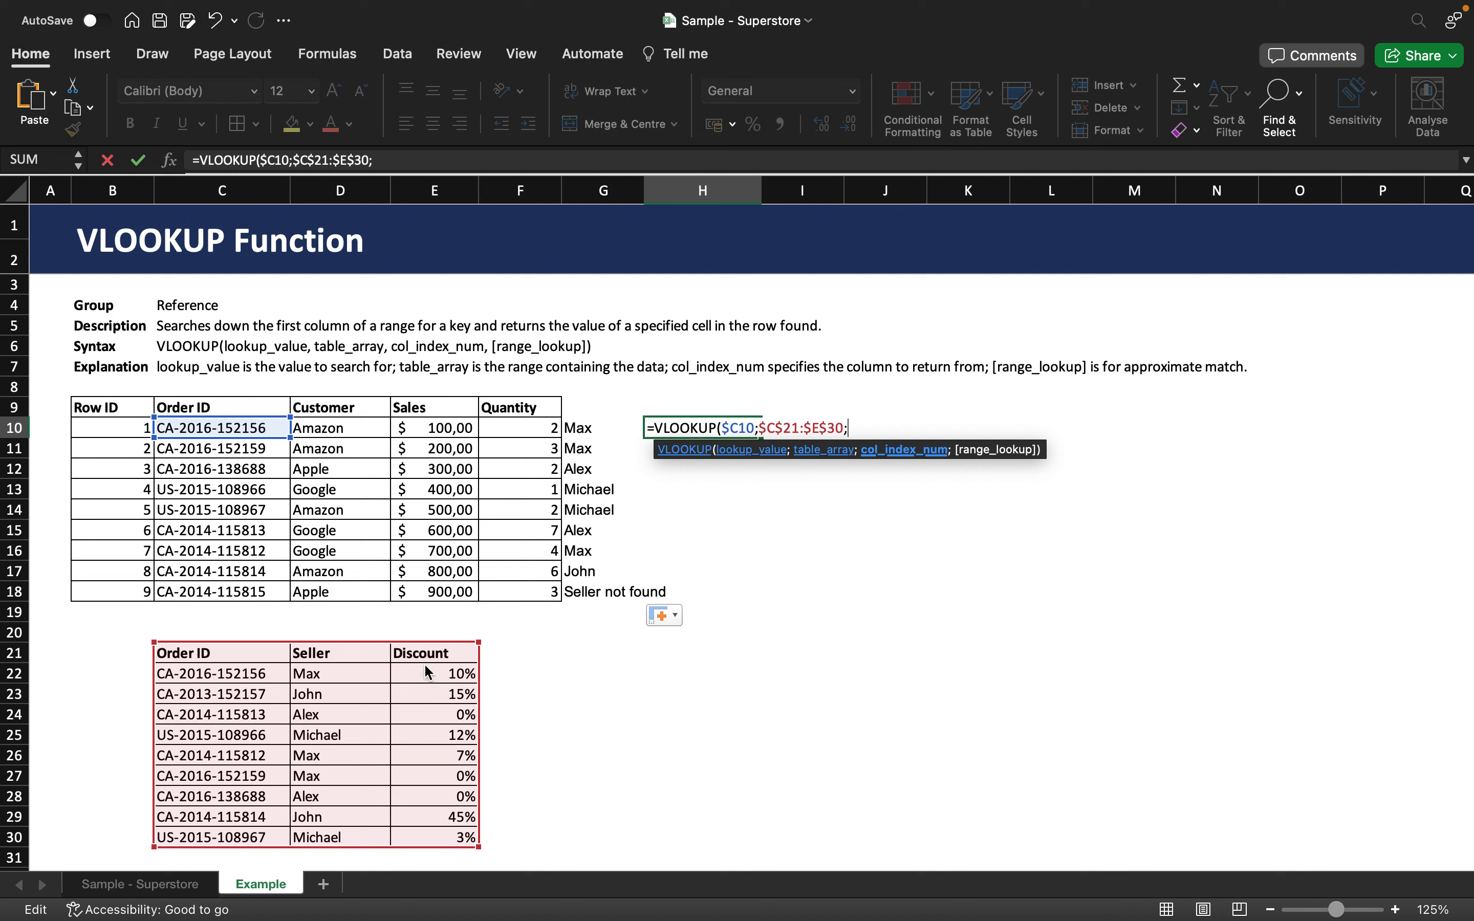
text(3;)
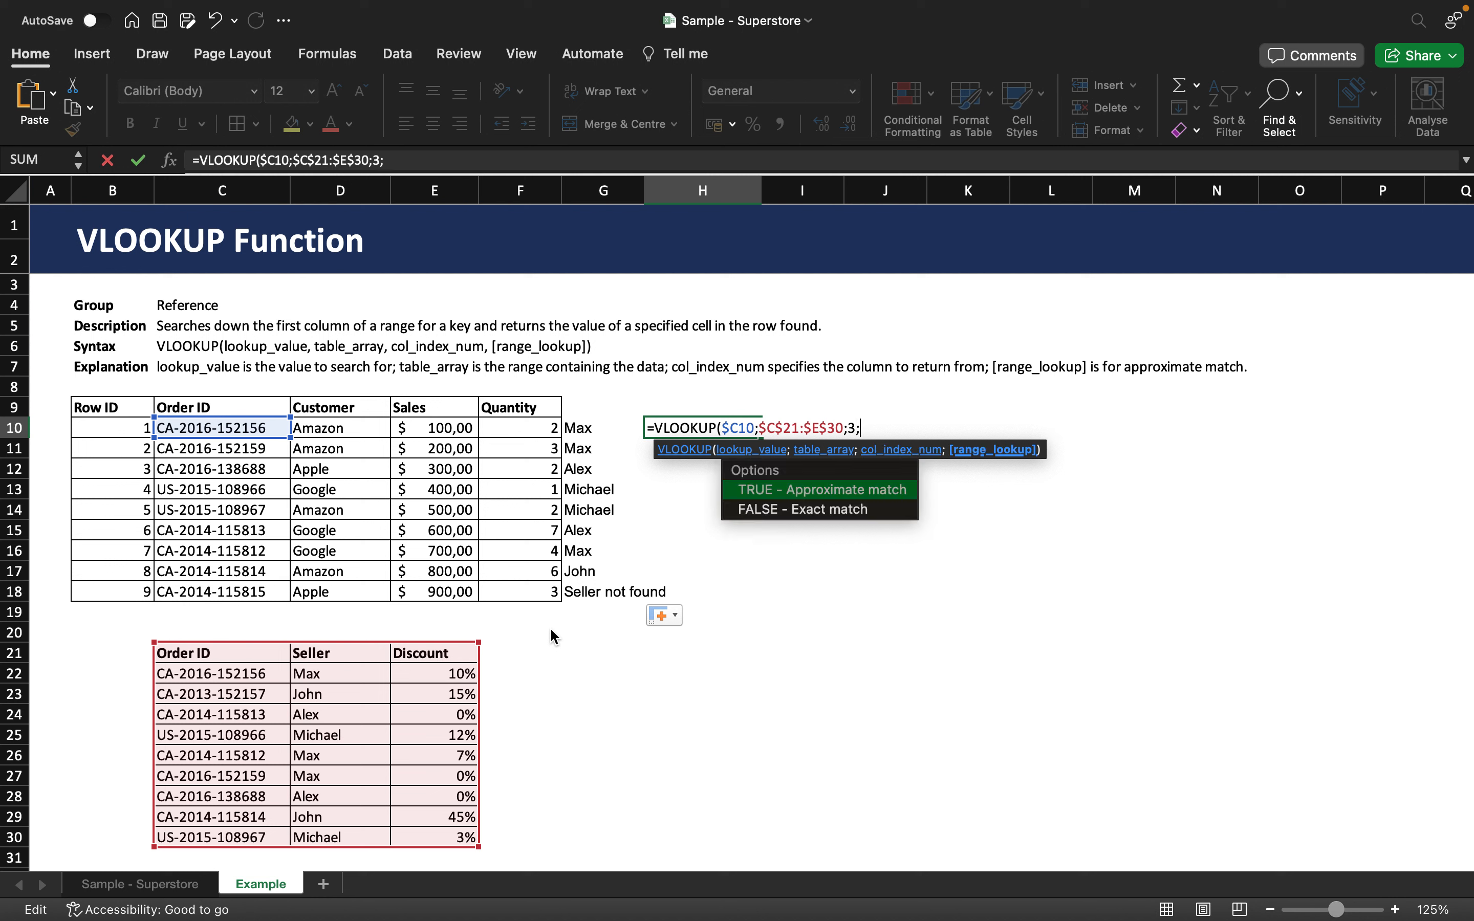
text(0))
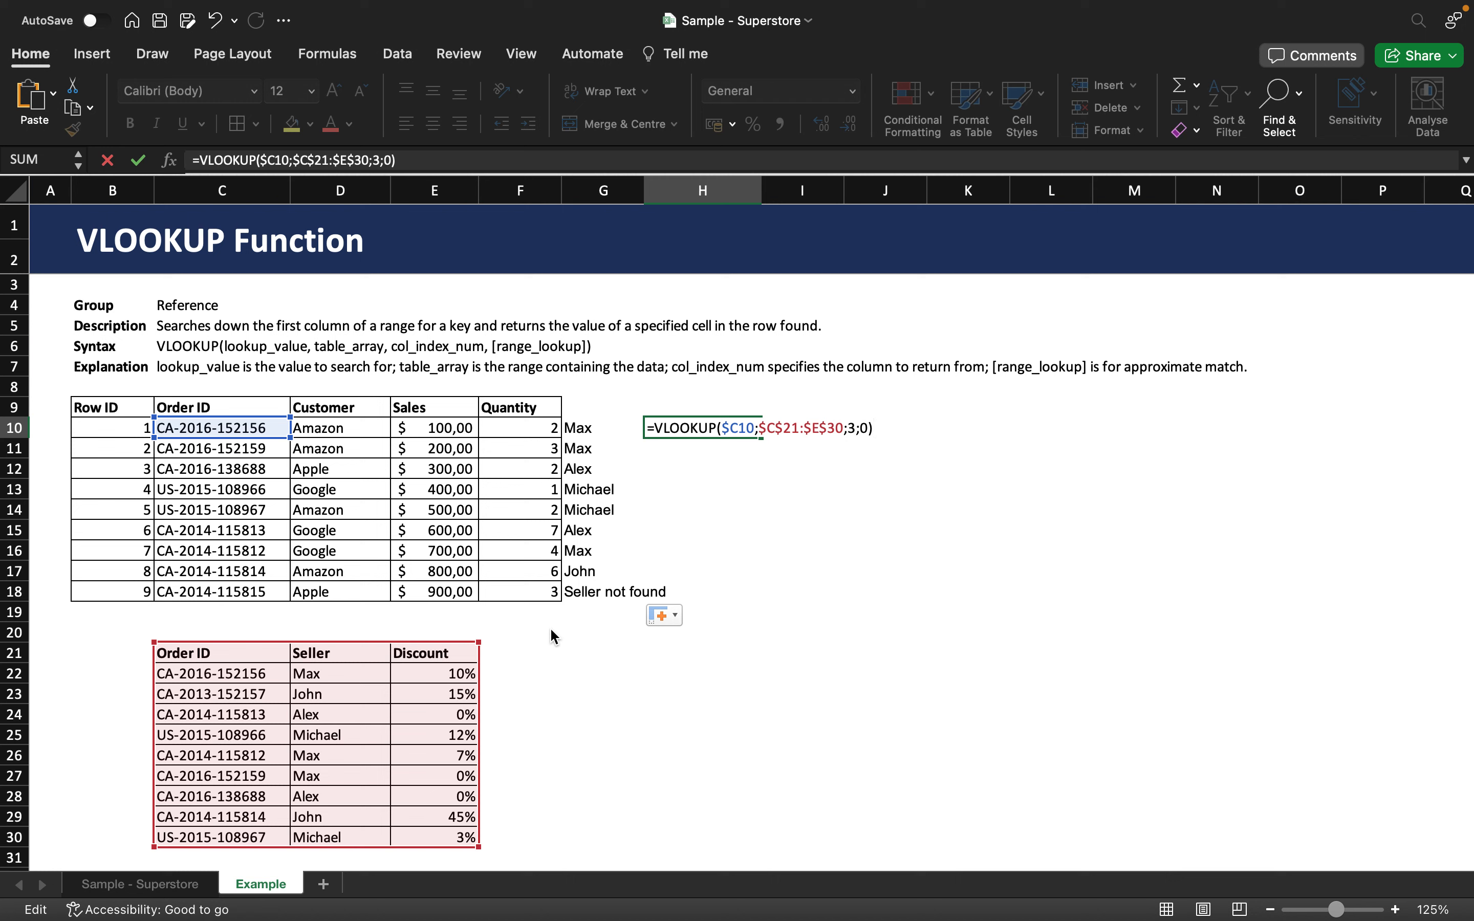
key(Return)
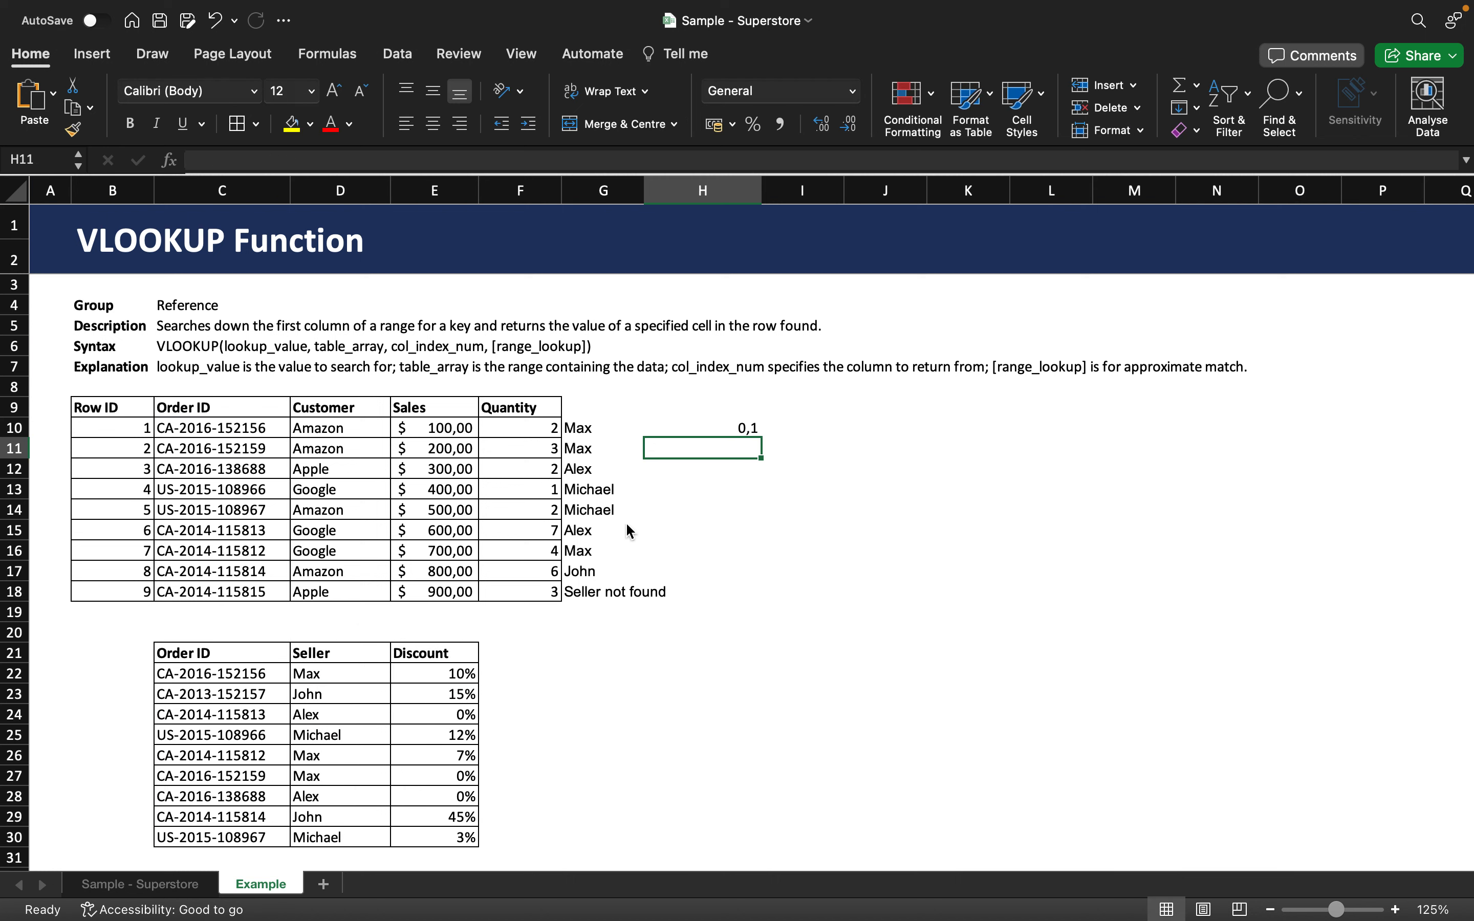
Step: Fill the discount VLOOKUP formula from H10 down through H18
click(688, 430)
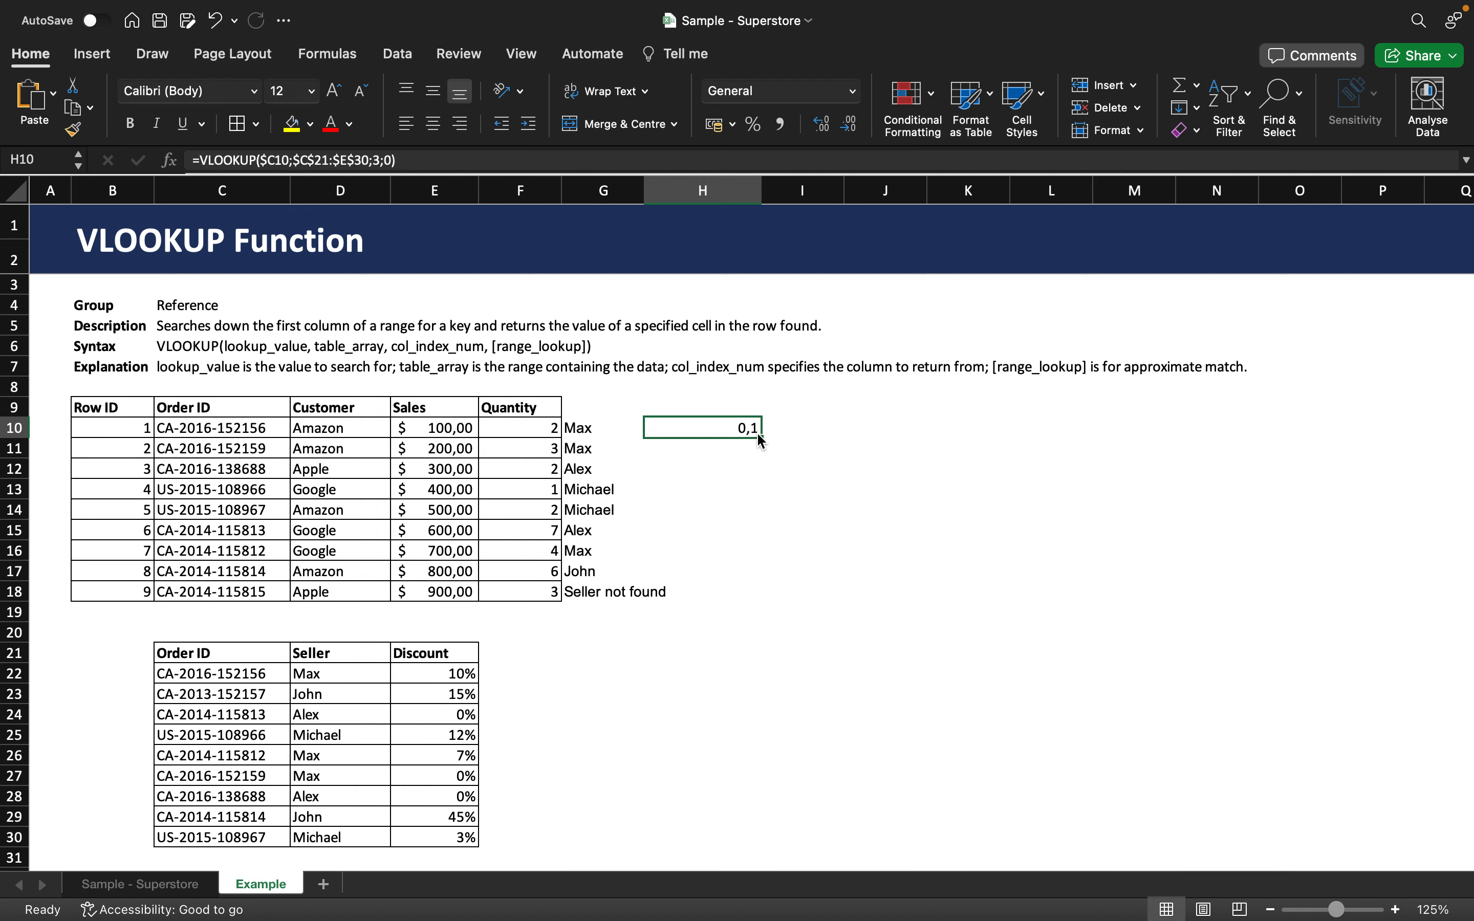
drag(759, 436, 742, 591)
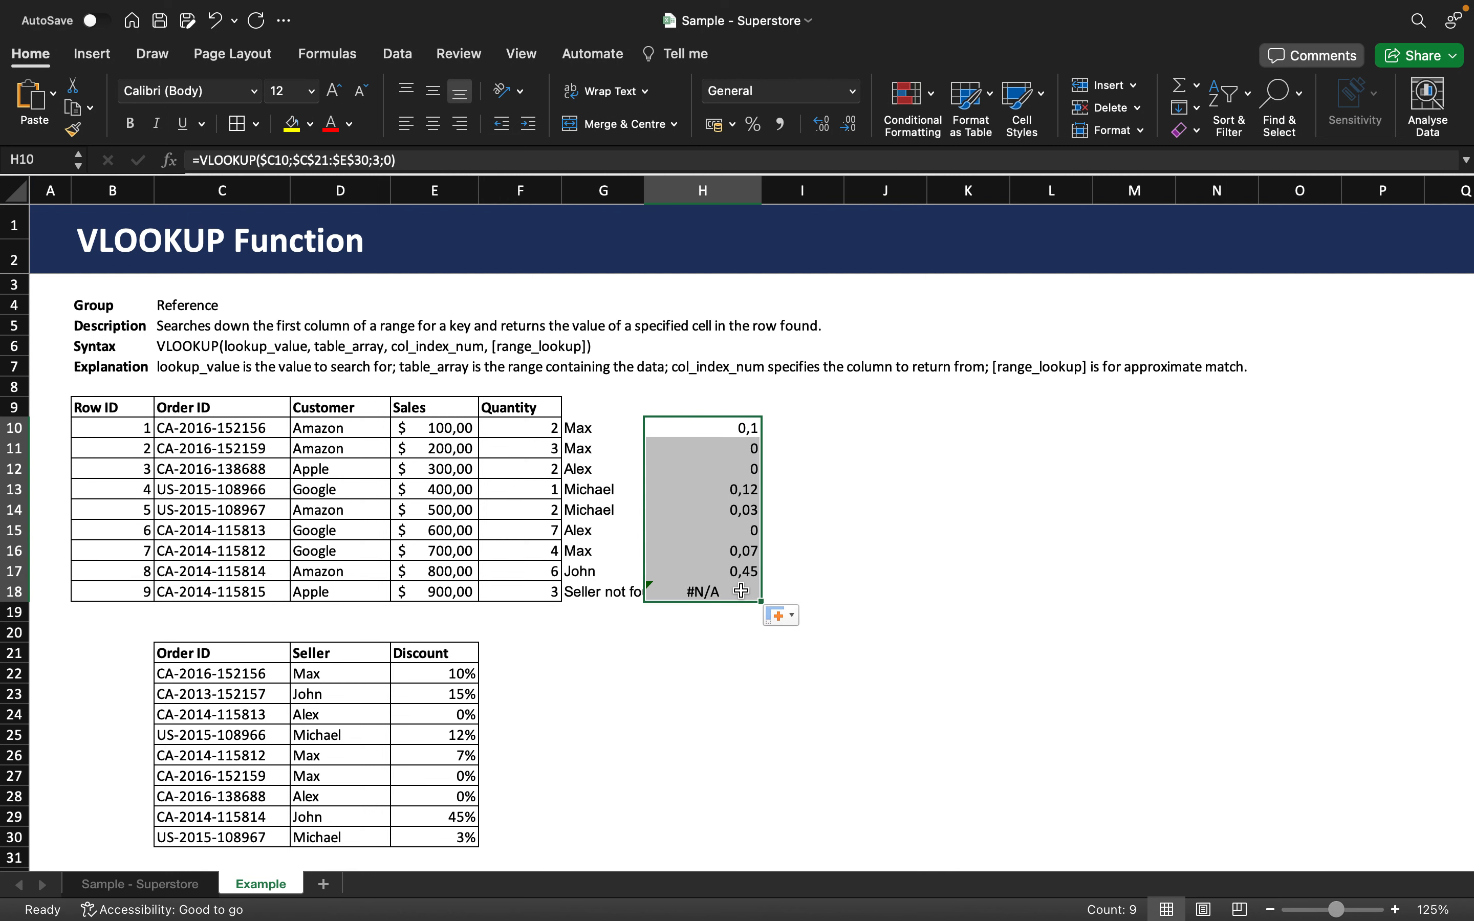
click(783, 563)
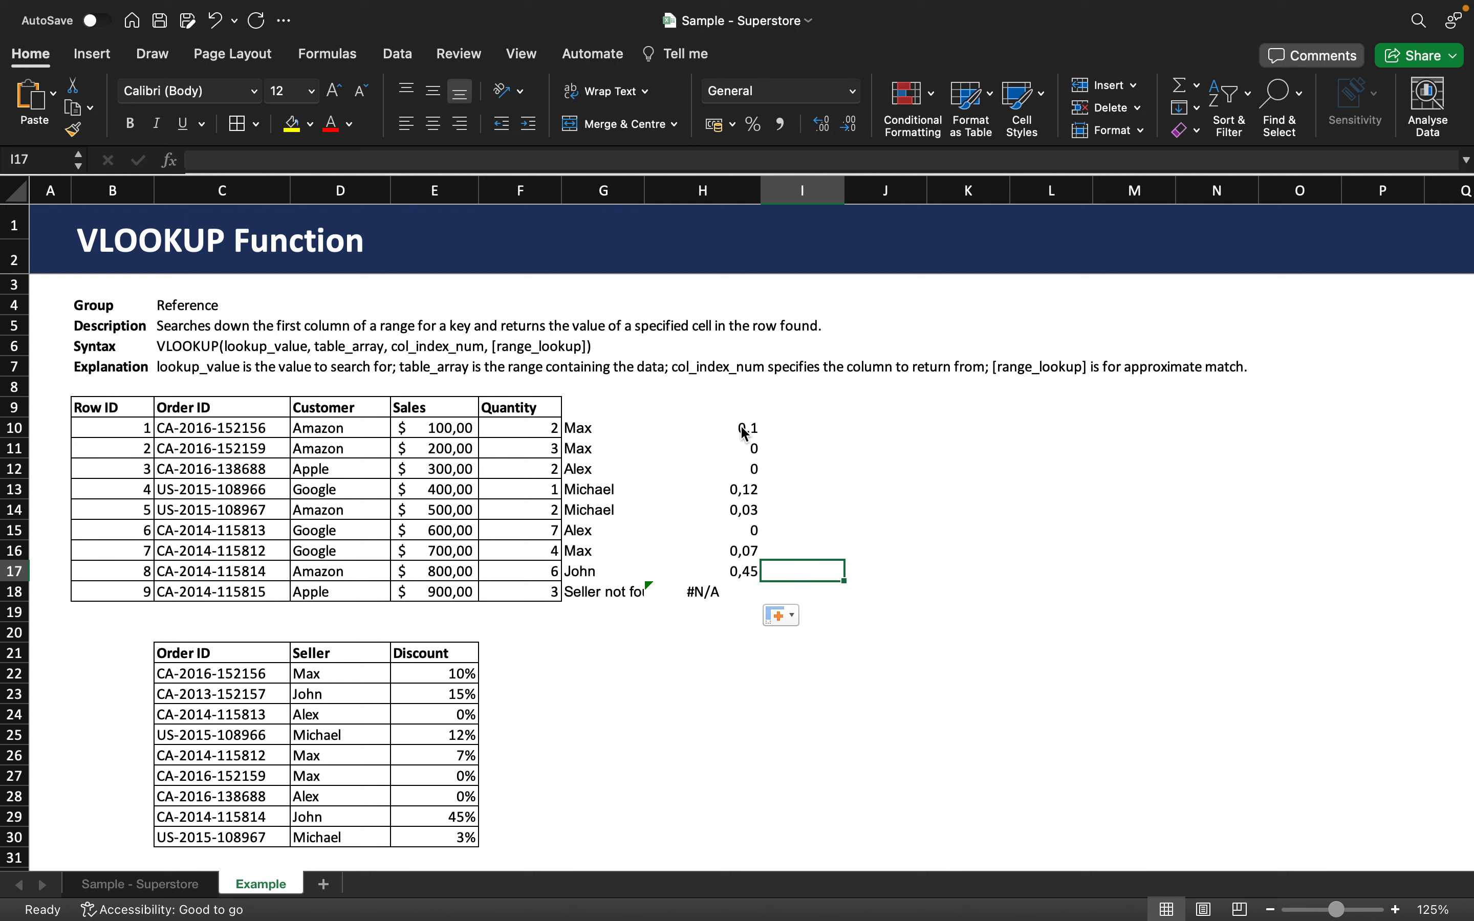
Step: Format the returned discounts in H10:H17 as percentages
drag(742, 429, 718, 576)
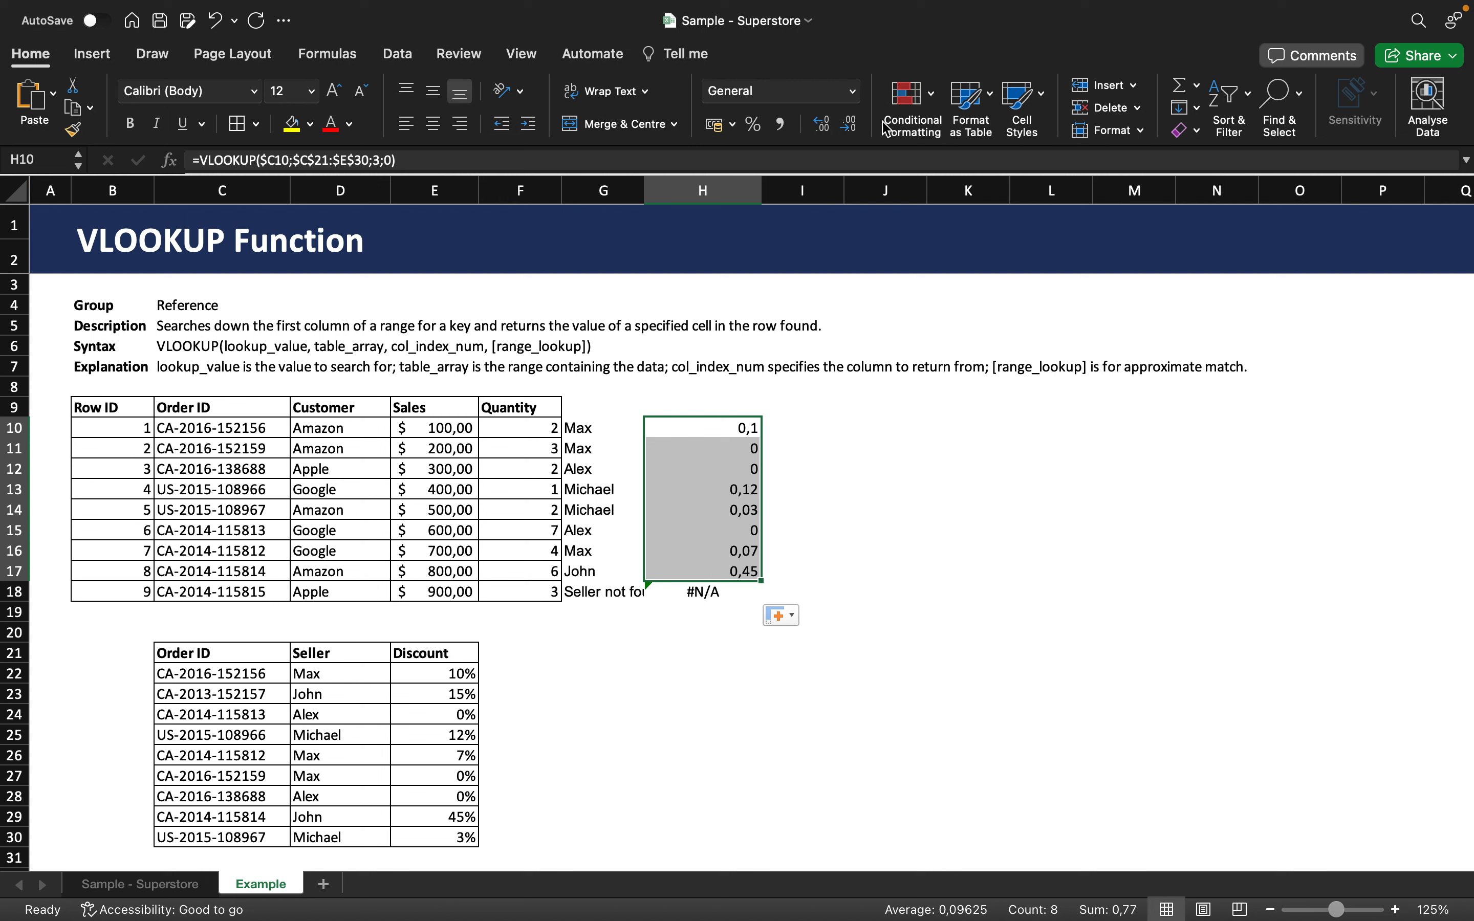
click(753, 124)
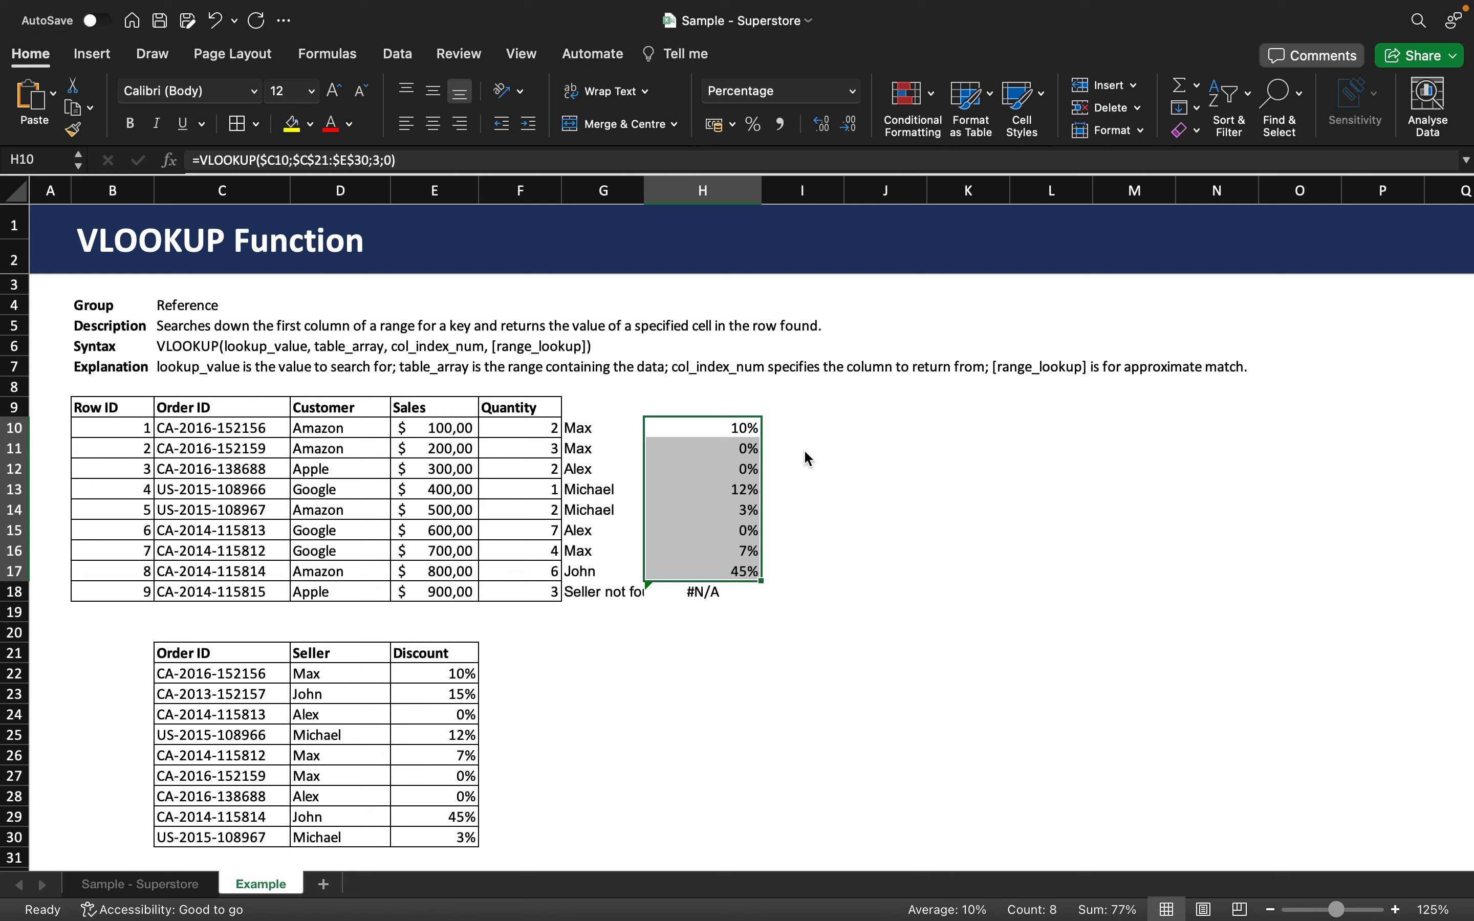
click(800, 475)
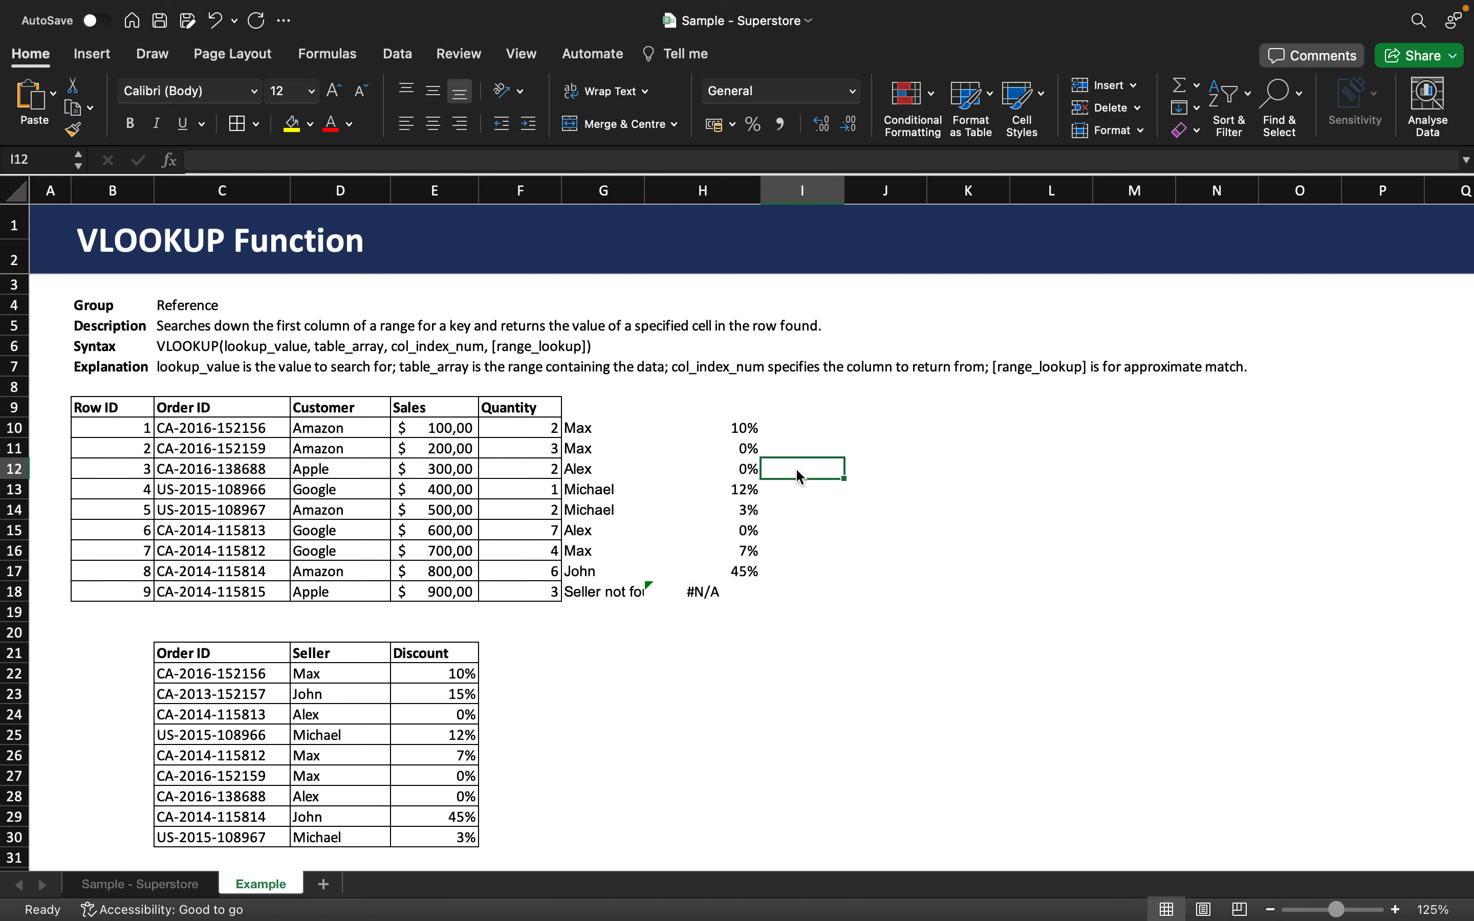
Step: Wrap the VLOOKUP formula in H18 in IFERROR with "No discount found" as the value if error
click(741, 596)
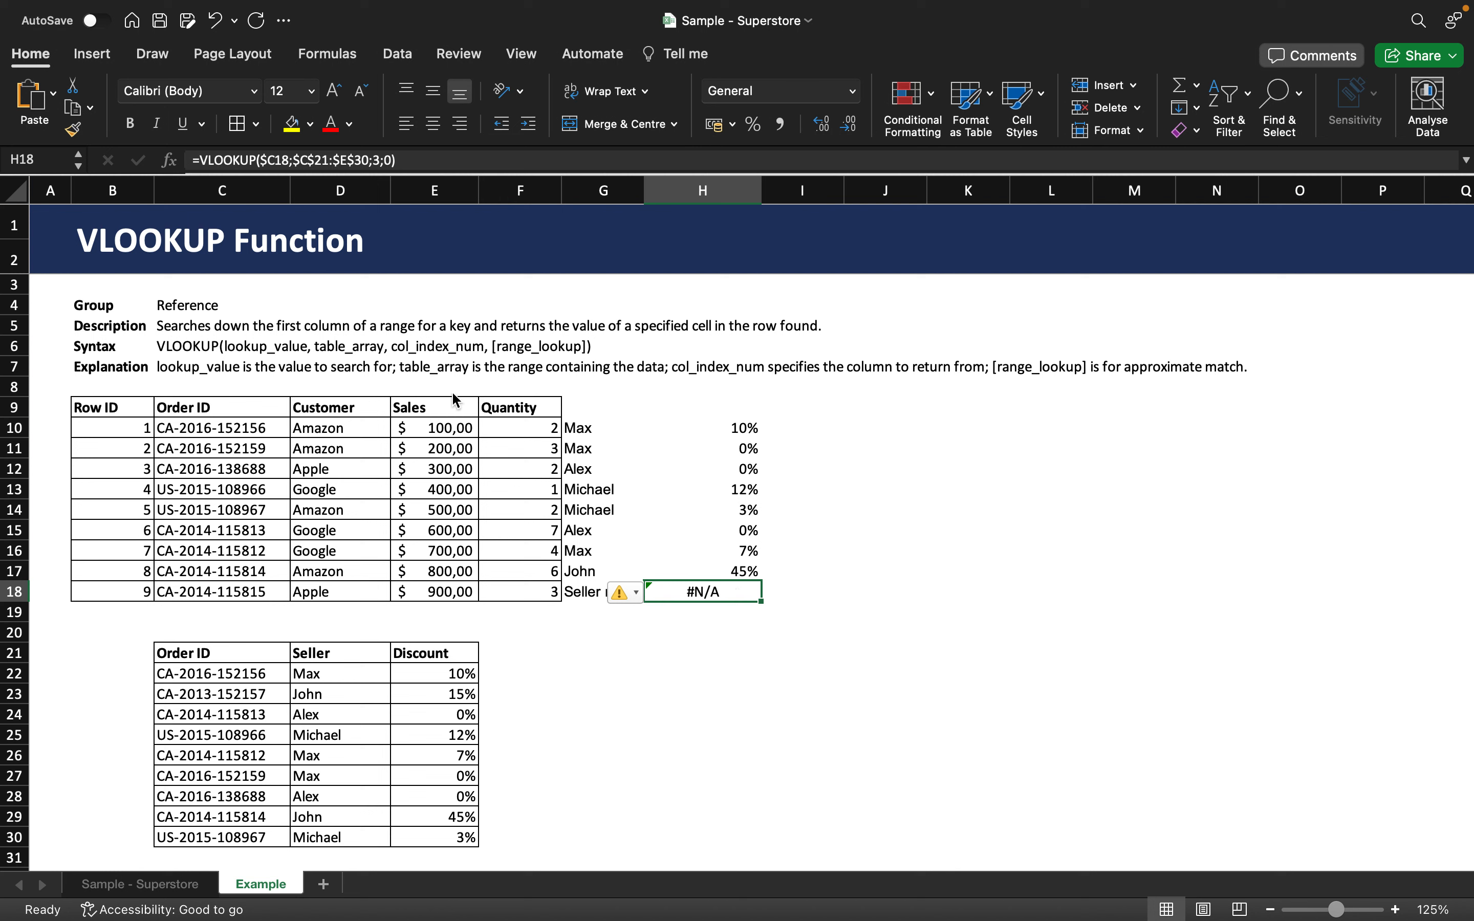
click(205, 162)
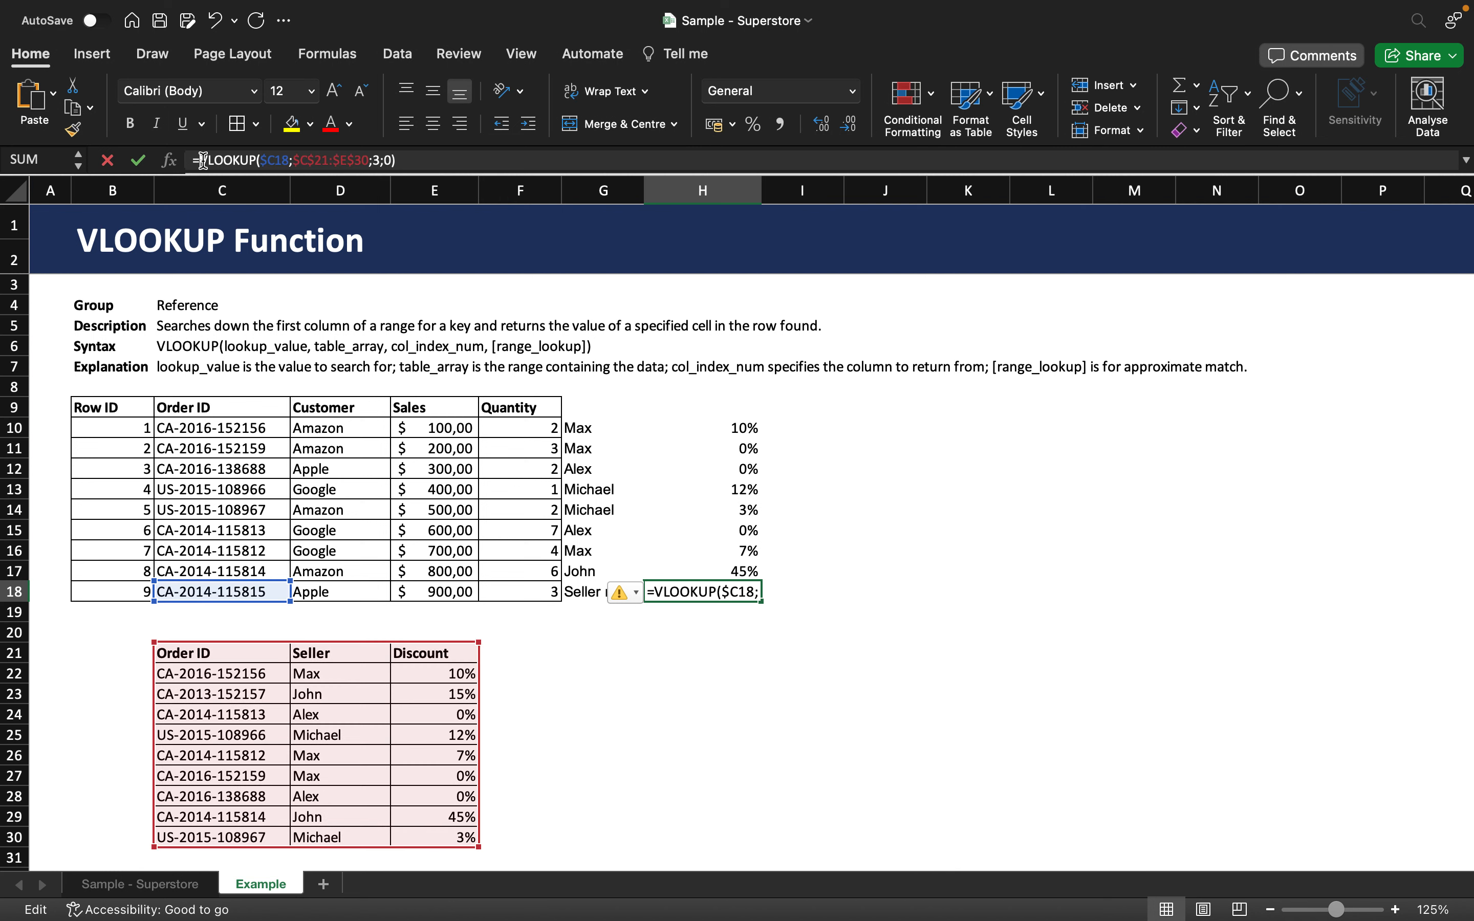
text(IFERR)
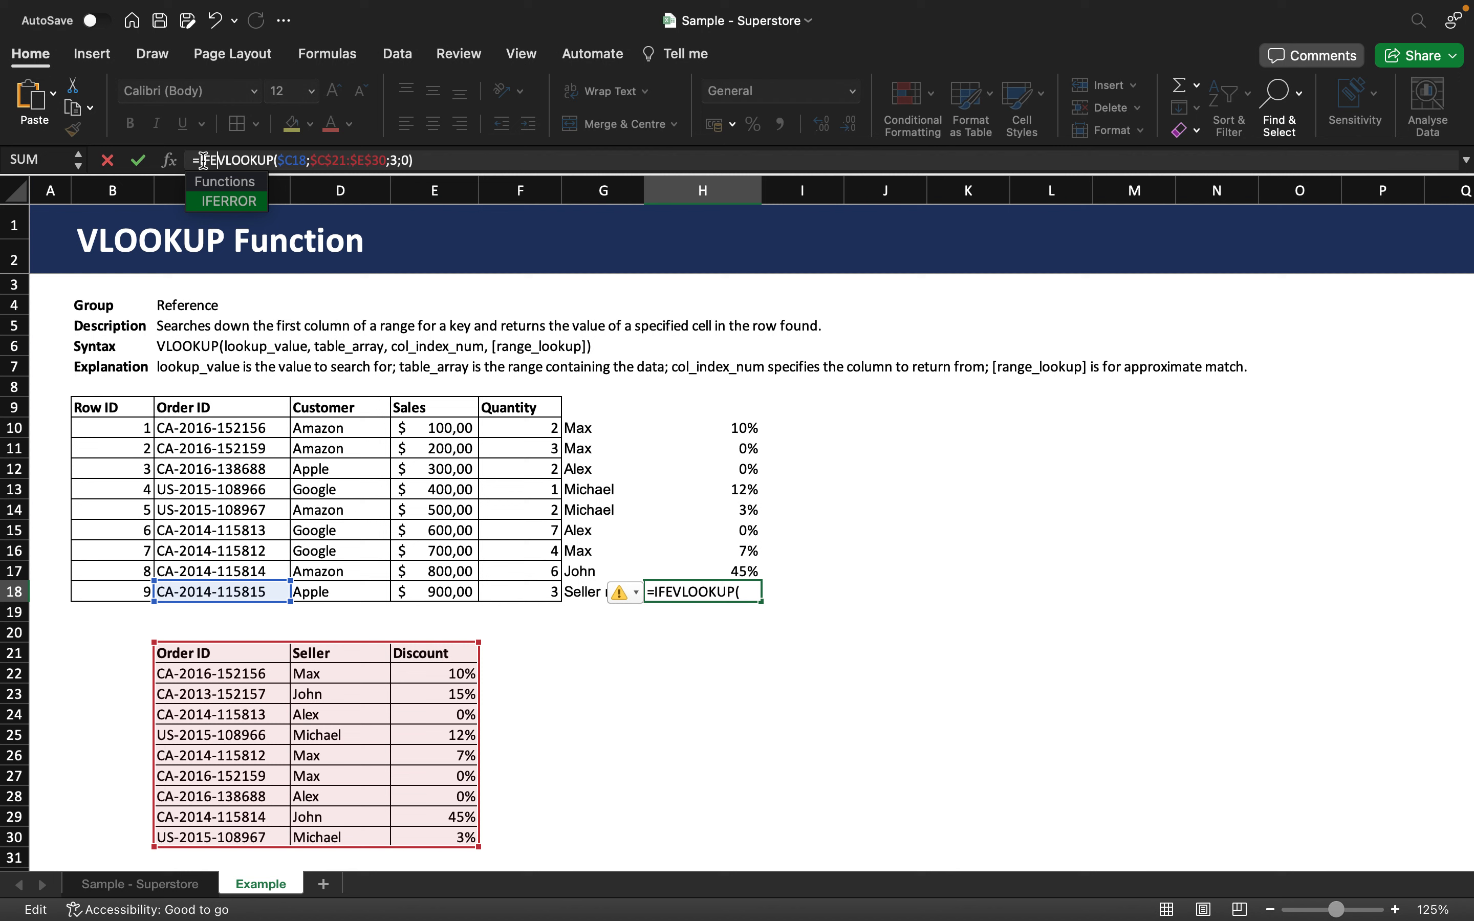
text(OR)
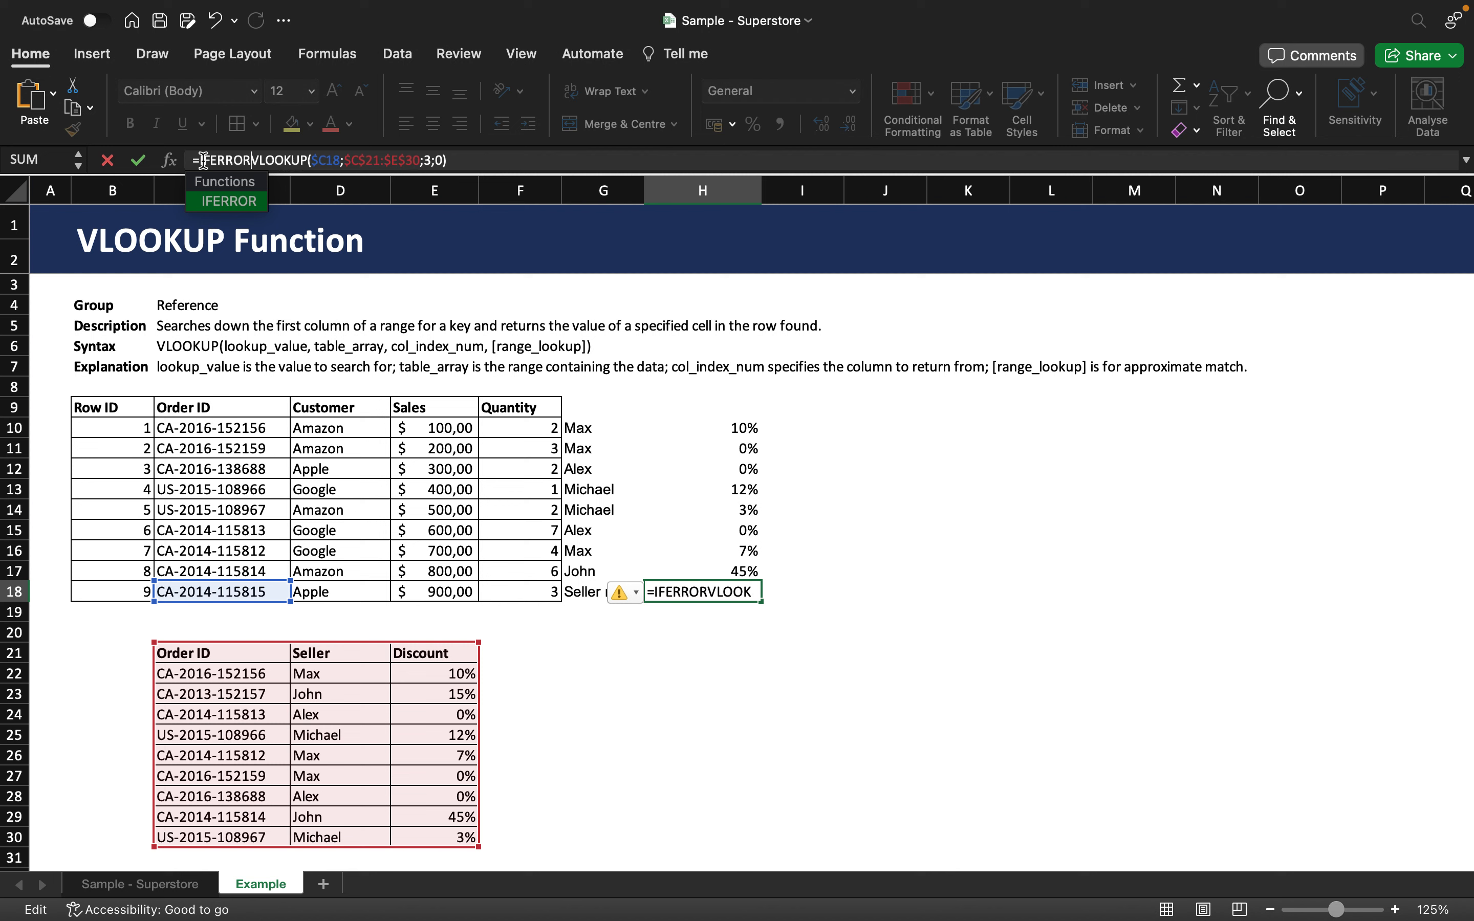
text(()
click(493, 160)
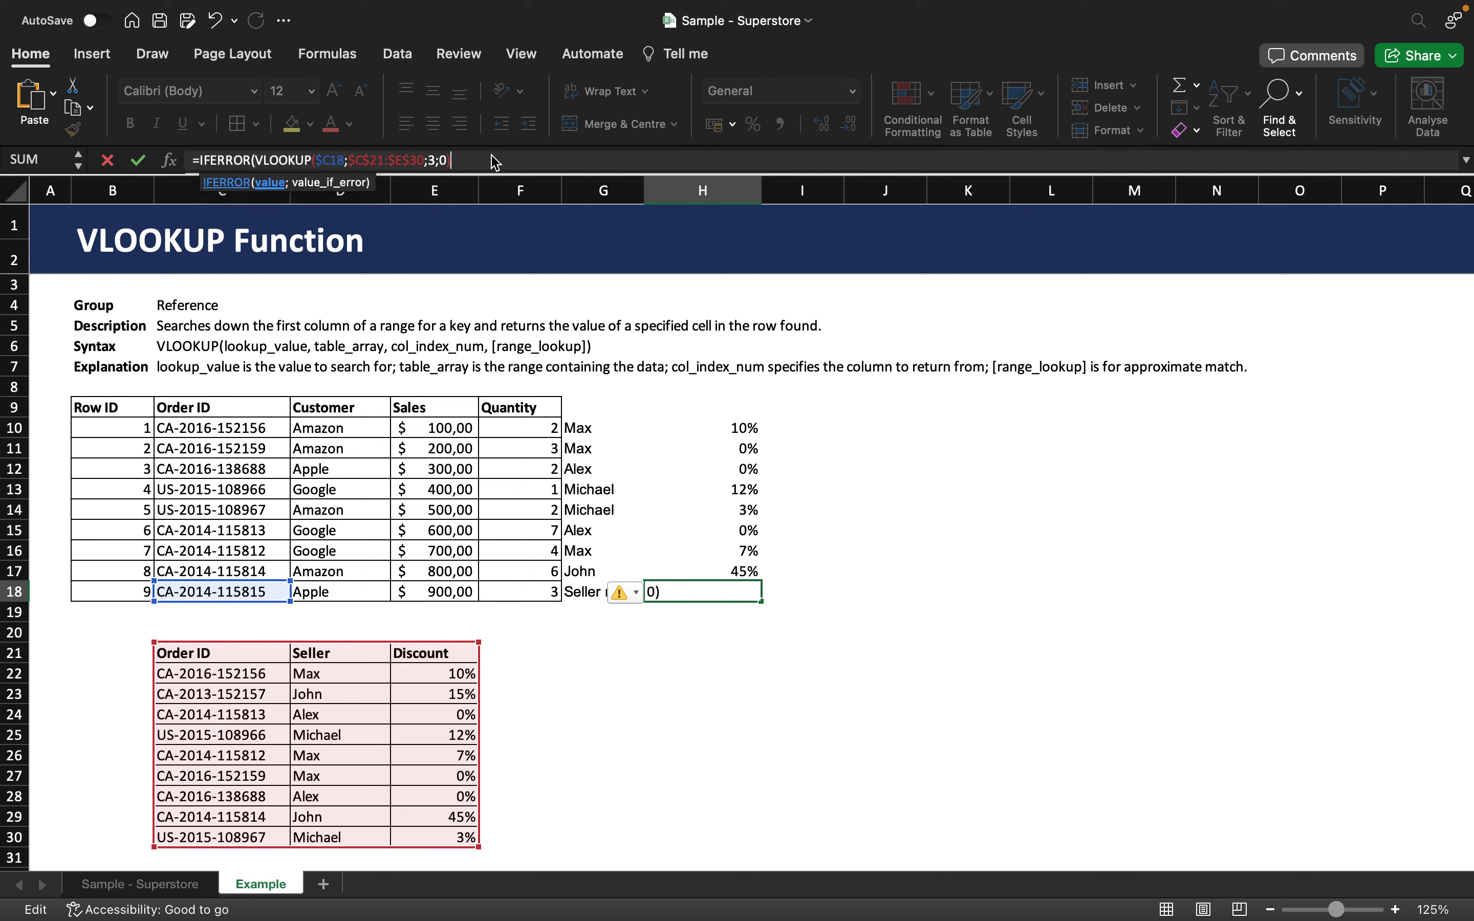
text(;)
text("N)
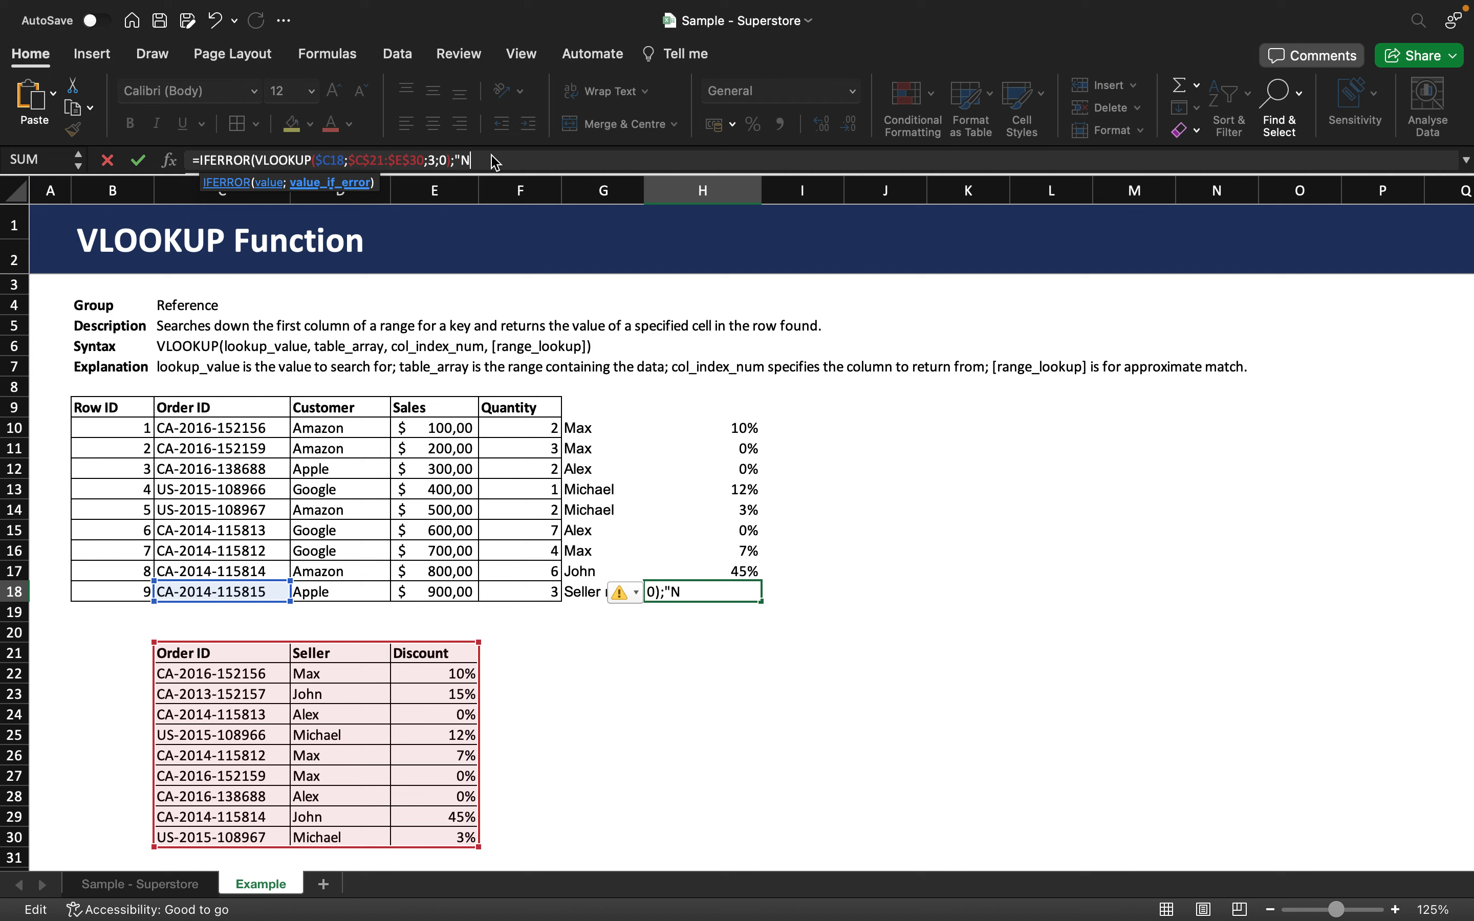
text(o discount found"))
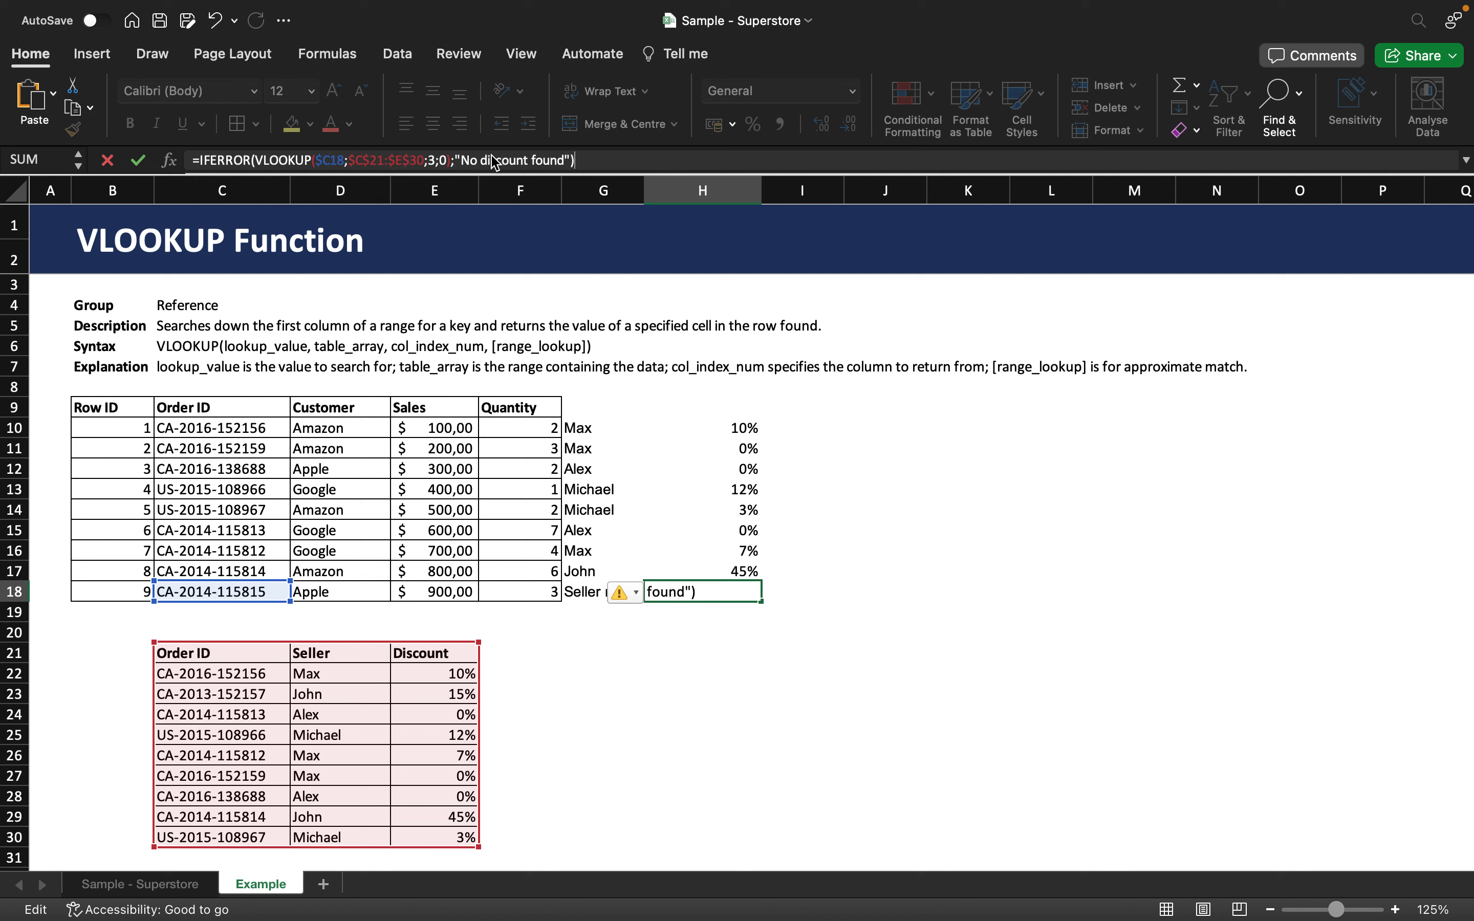
key(Return)
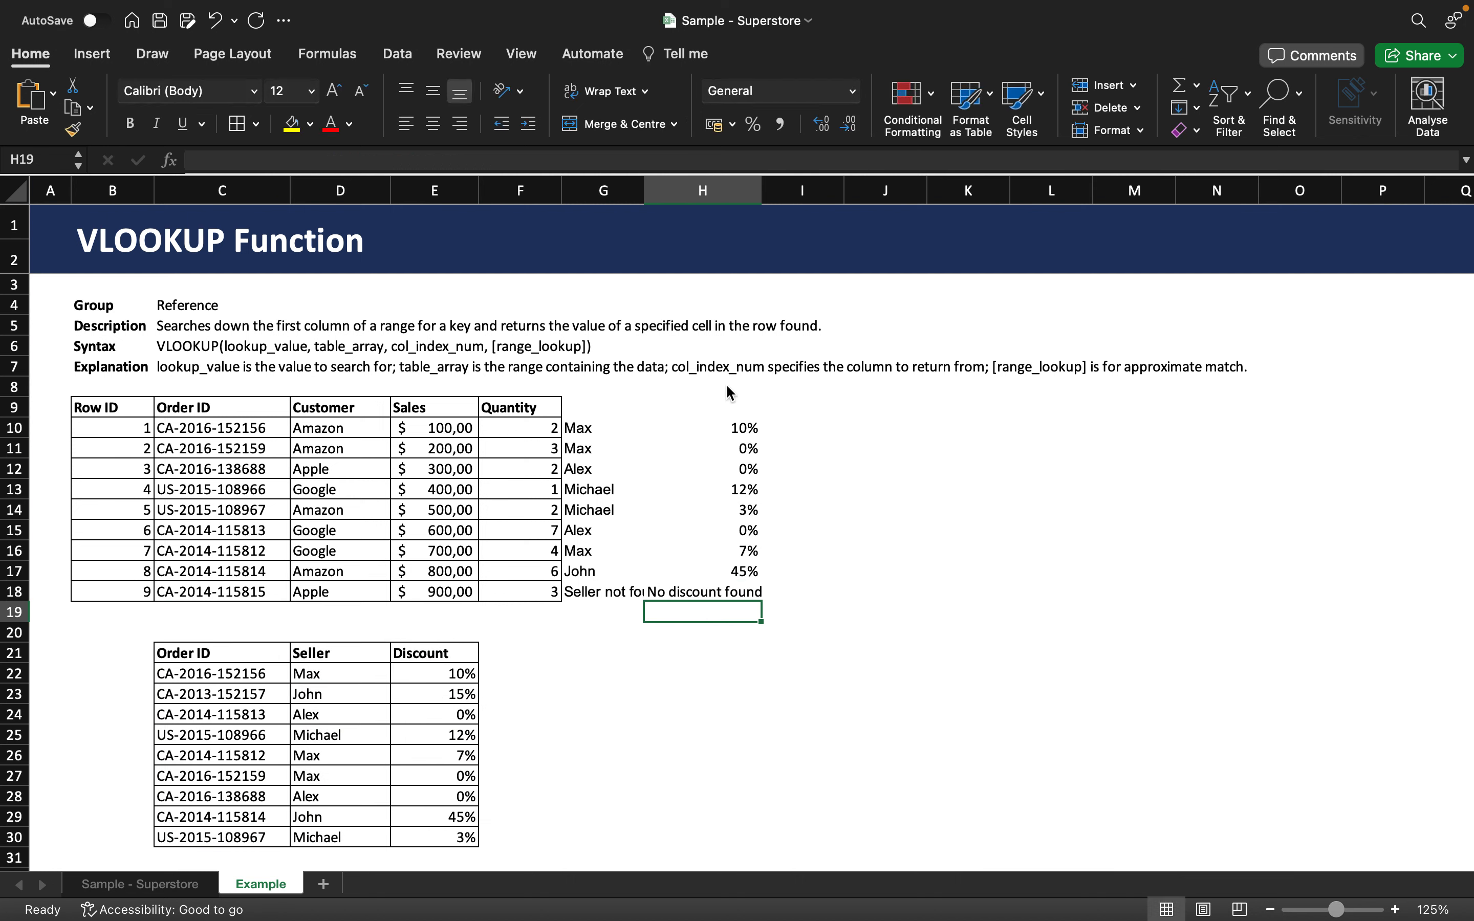
Step: Fill the IFERROR discount formula from H18 up through H10
click(686, 593)
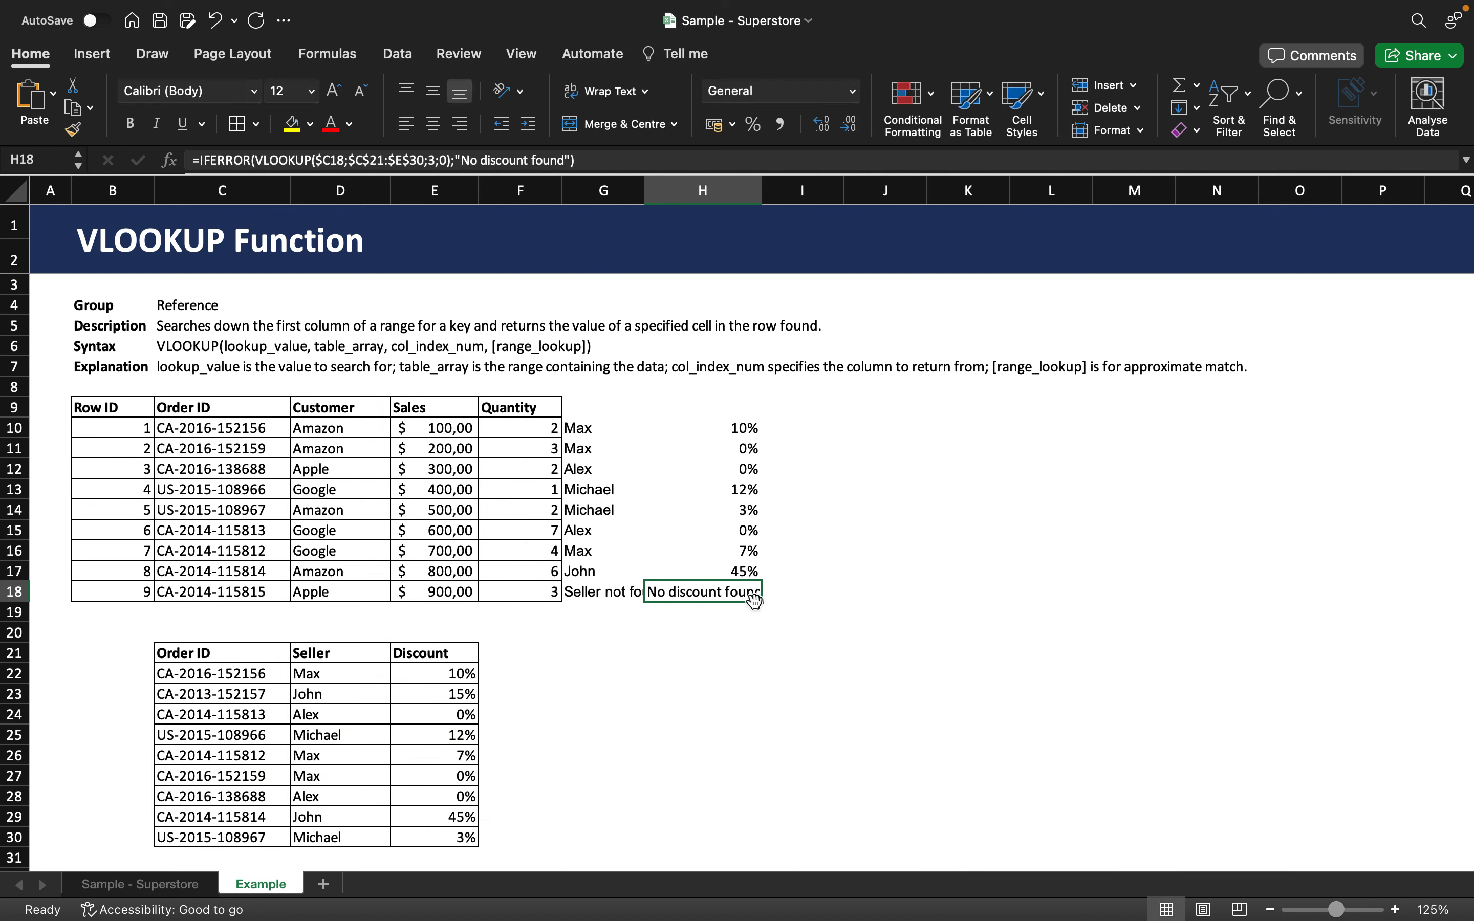
drag(762, 601, 733, 426)
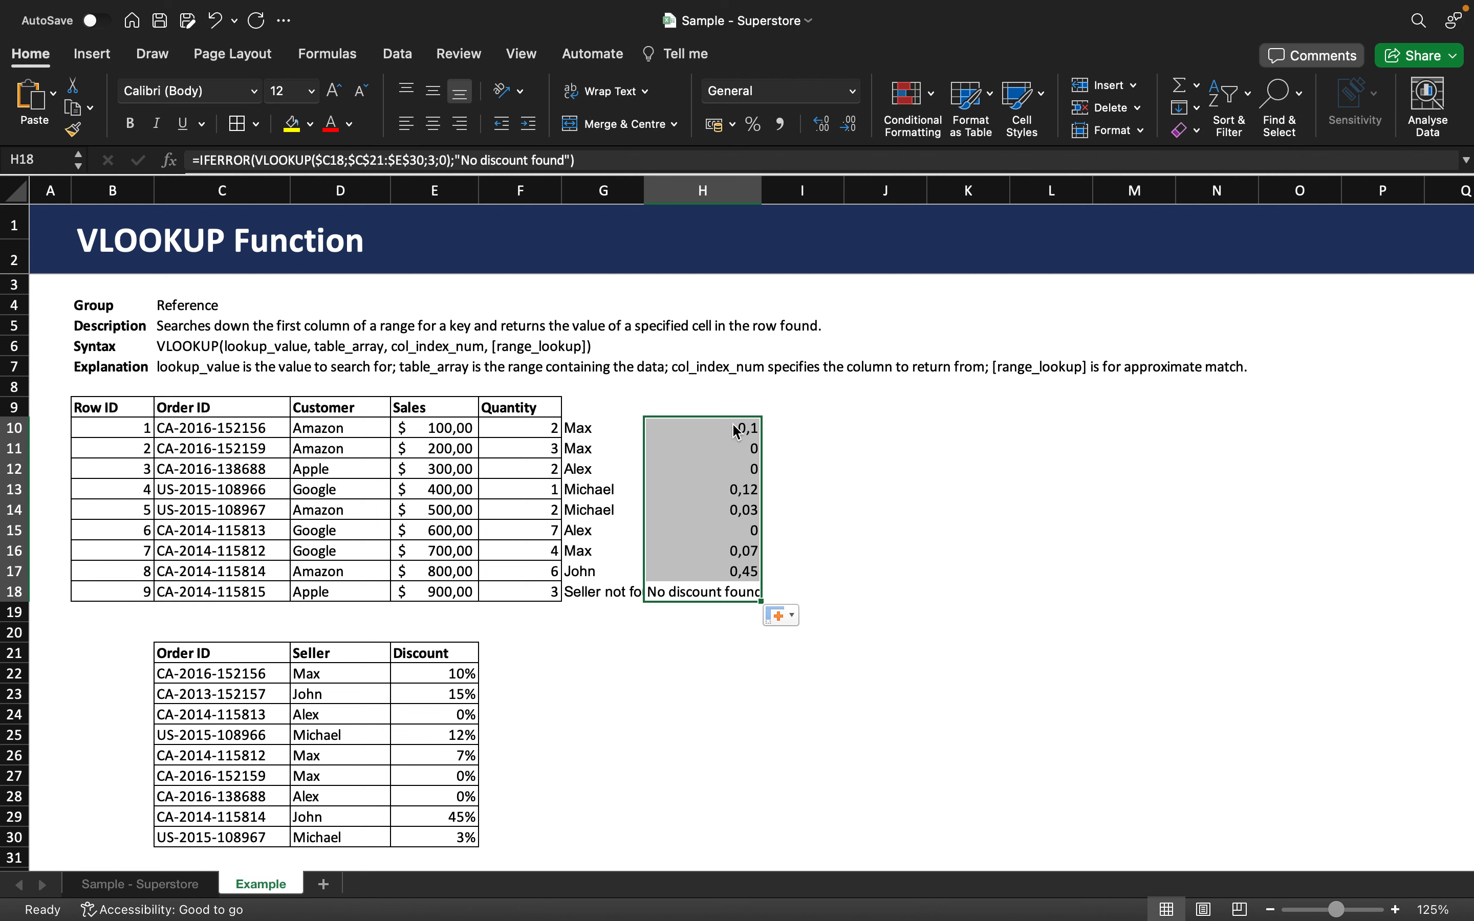
click(821, 494)
Step: Format the discount cells H10:H18 as percentages again
drag(748, 429, 731, 595)
click(753, 124)
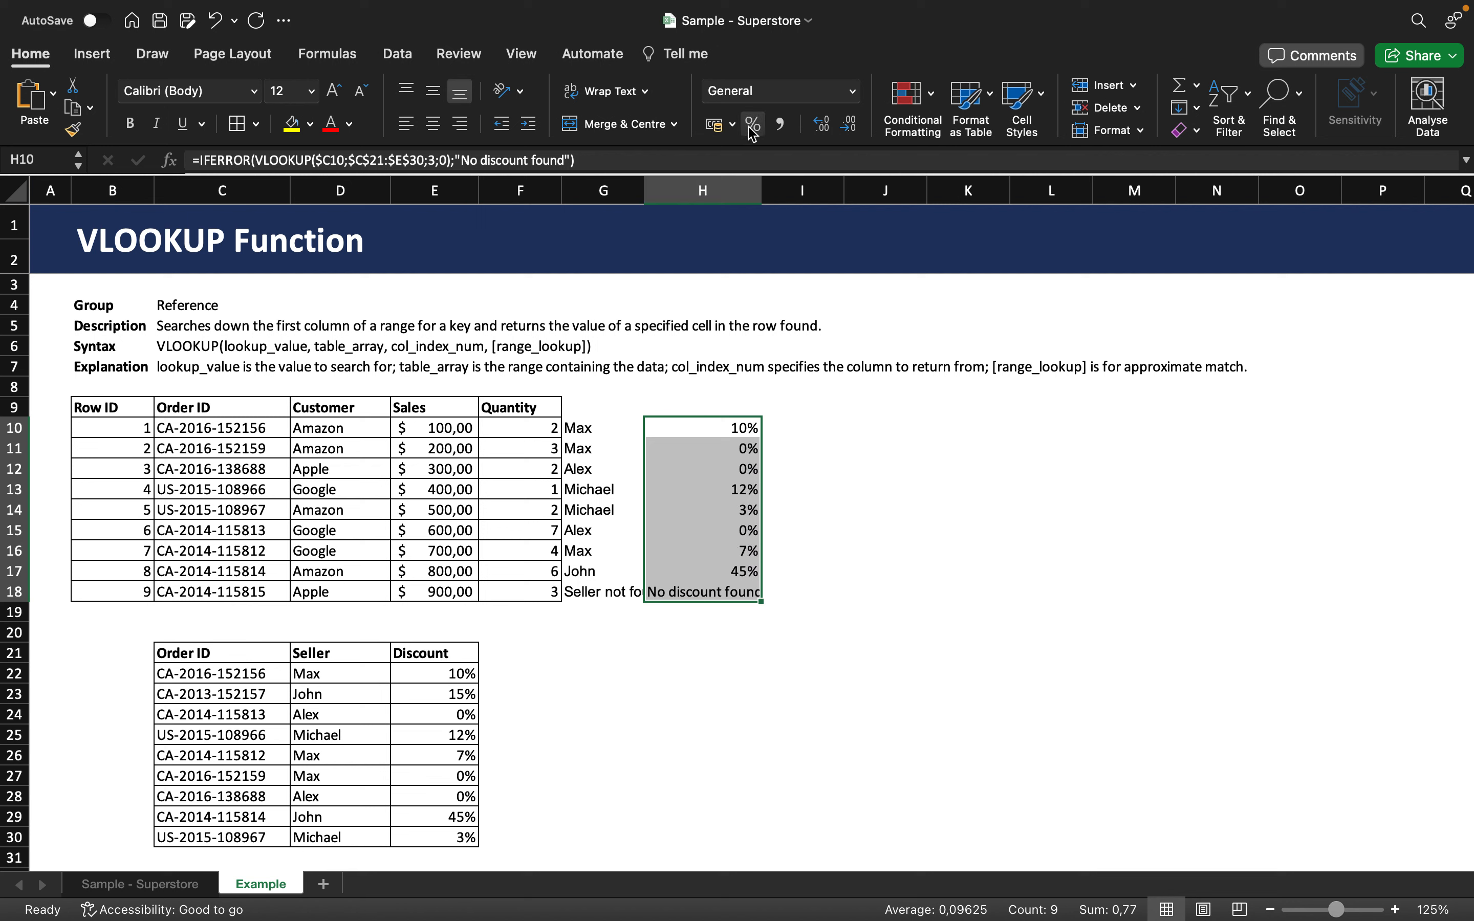
click(840, 406)
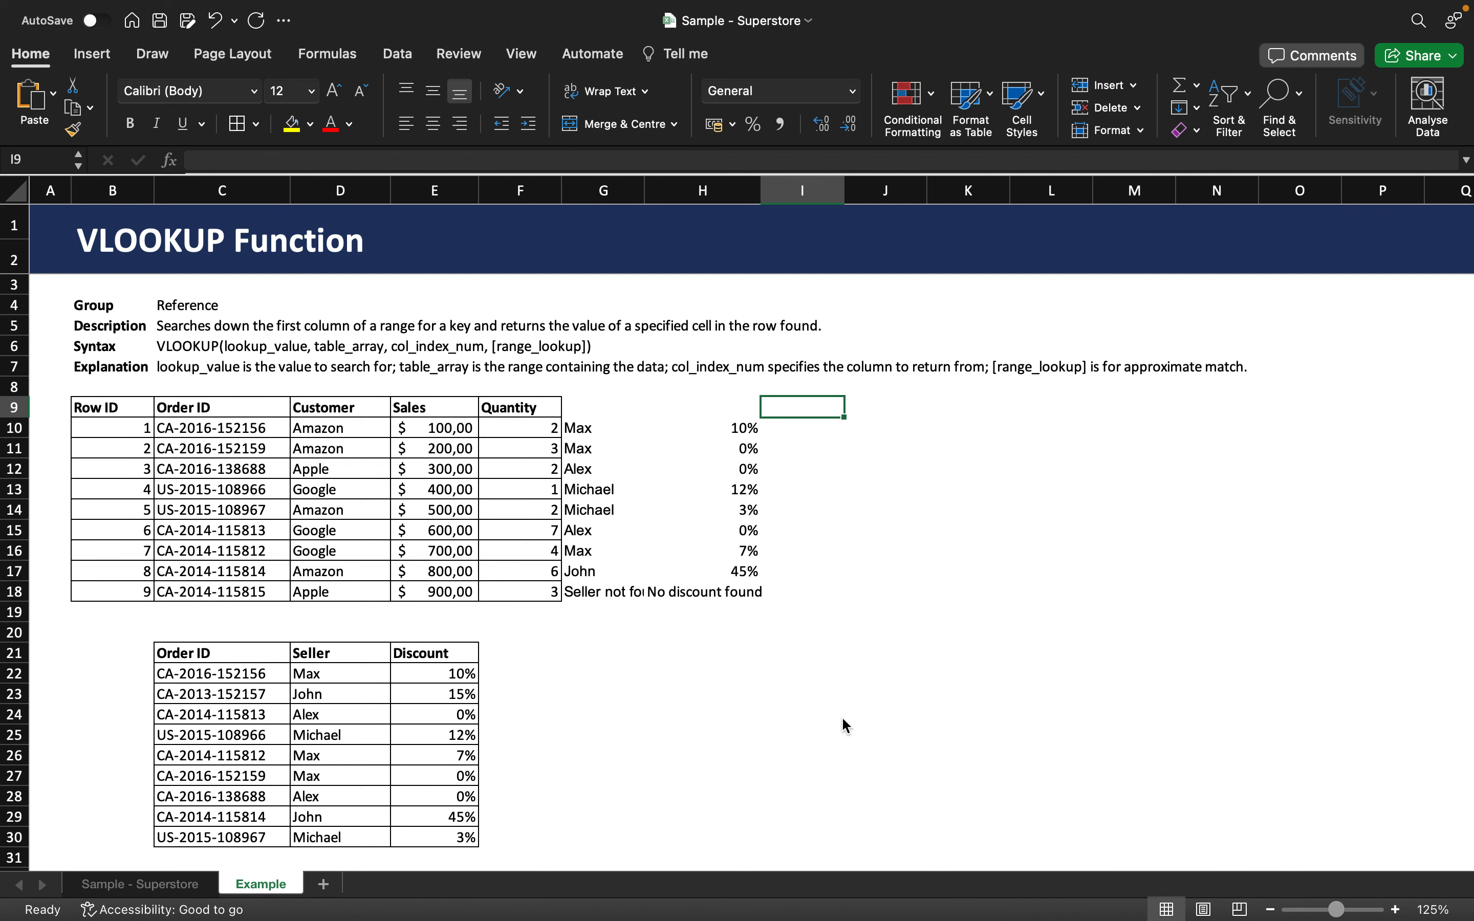